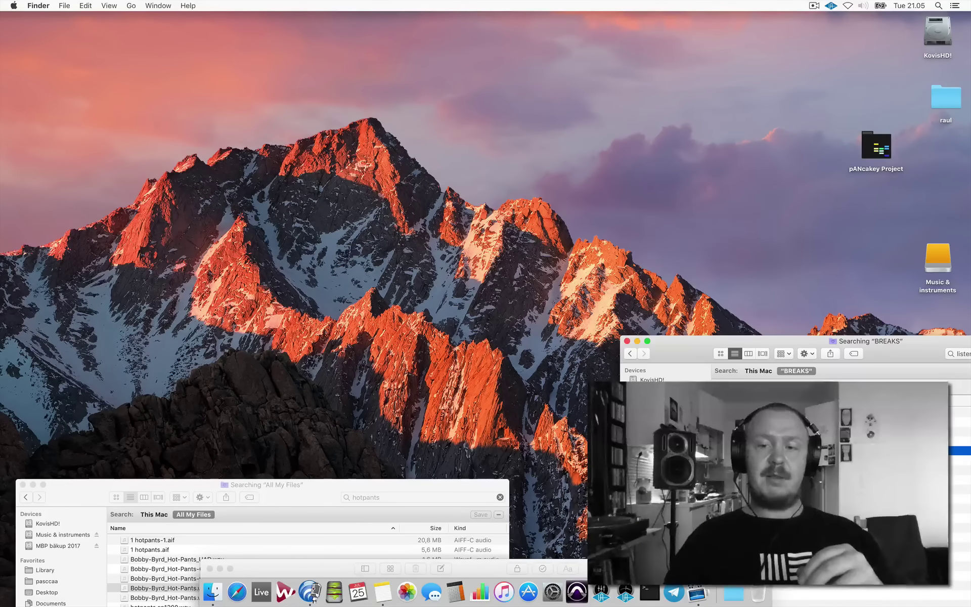
Open the drum break "Listen To The Drummer Man-fatso-satin-edit-s950-VMR.wav" in TwistedWave with a larger window and play it.
double_click(830, 451)
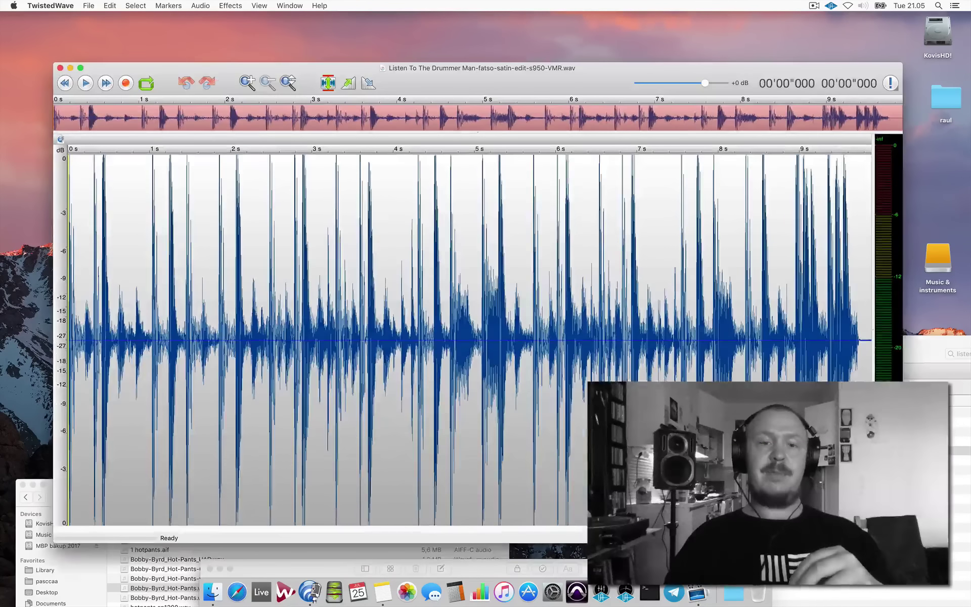
left_click_drag(550, 85, 521, 68)
left_click_drag(874, 527, 942, 558)
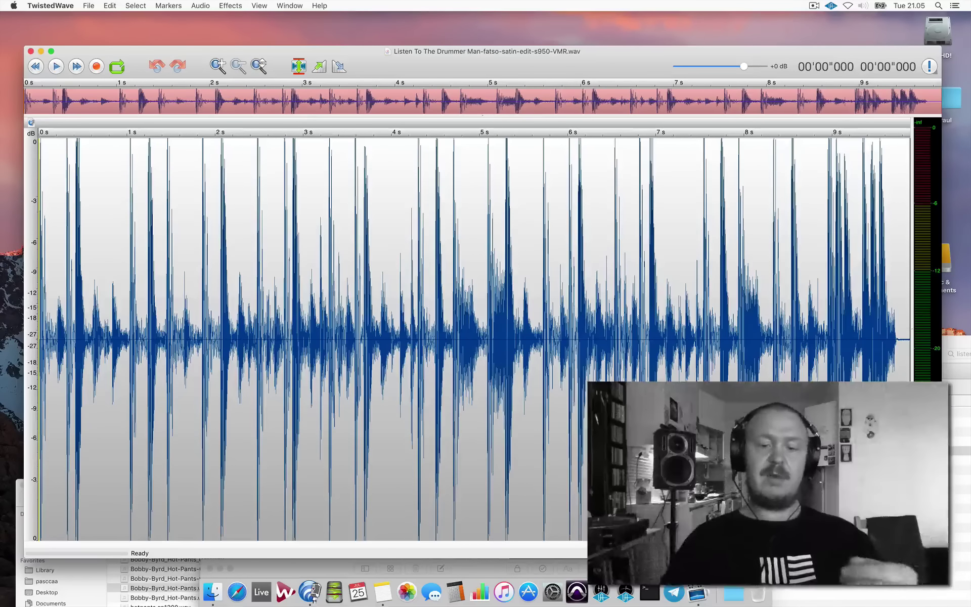
key("space")
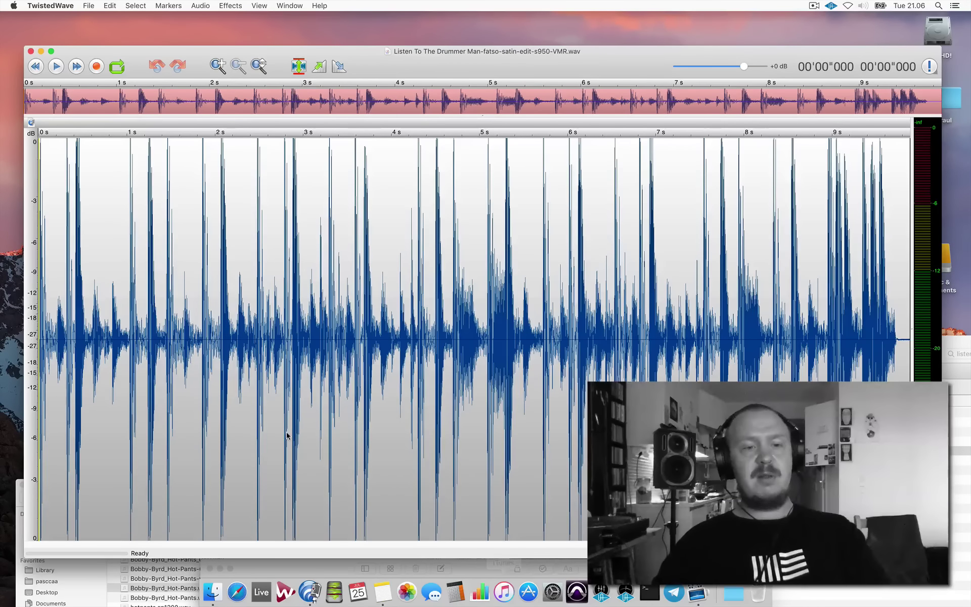
key("space")
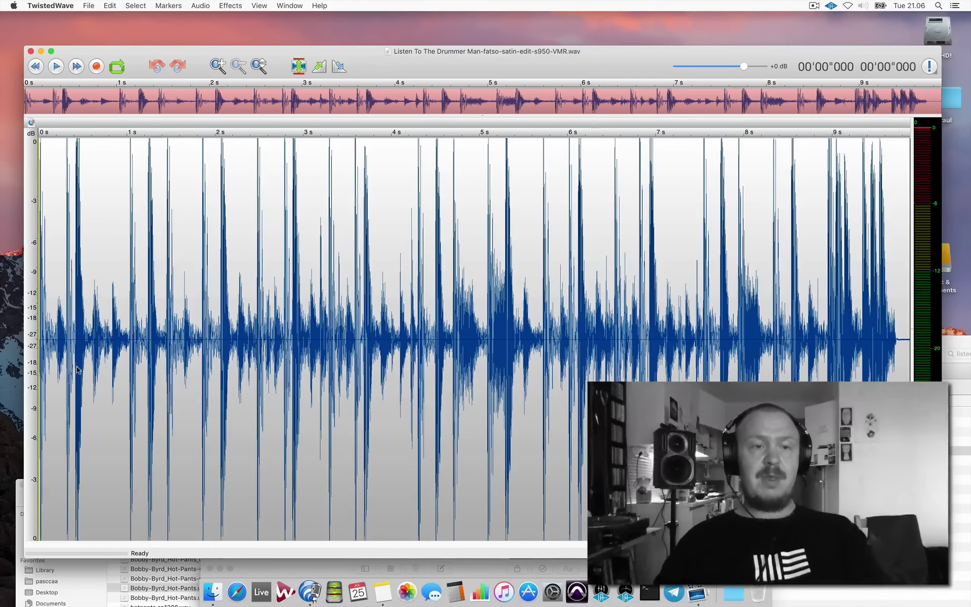
Examine the individual drum hits in the first second of the break's waveform.
scroll(54, 375, "up", 10)
scroll(53, 374, "left", 3)
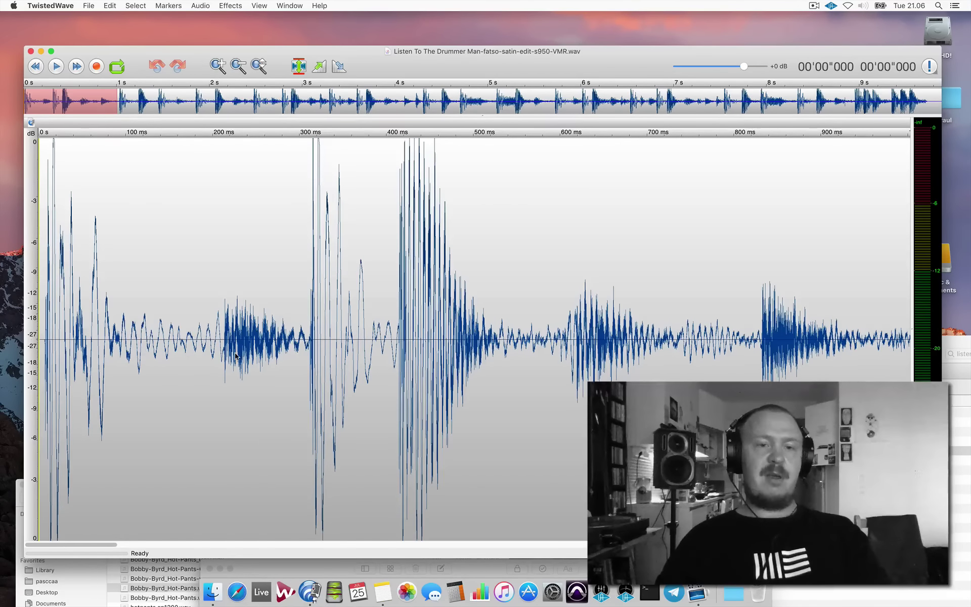
scroll(235, 355, "down", 10)
scroll(236, 355, "down", 5)
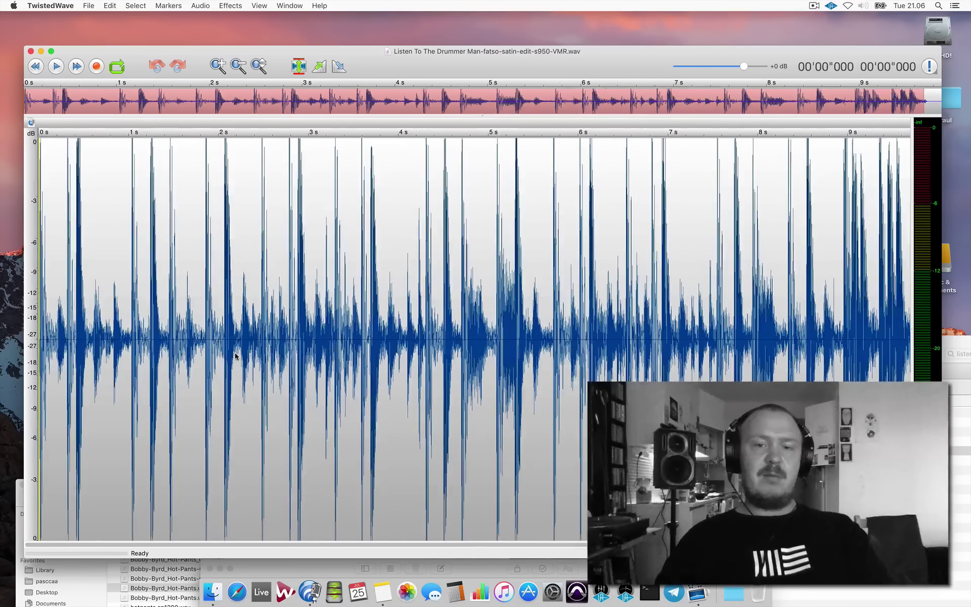
Open Bobby-Byrd_Hot-Pants.wav from the Finder search window and play it from about 9 seconds.
key("super+Tab")
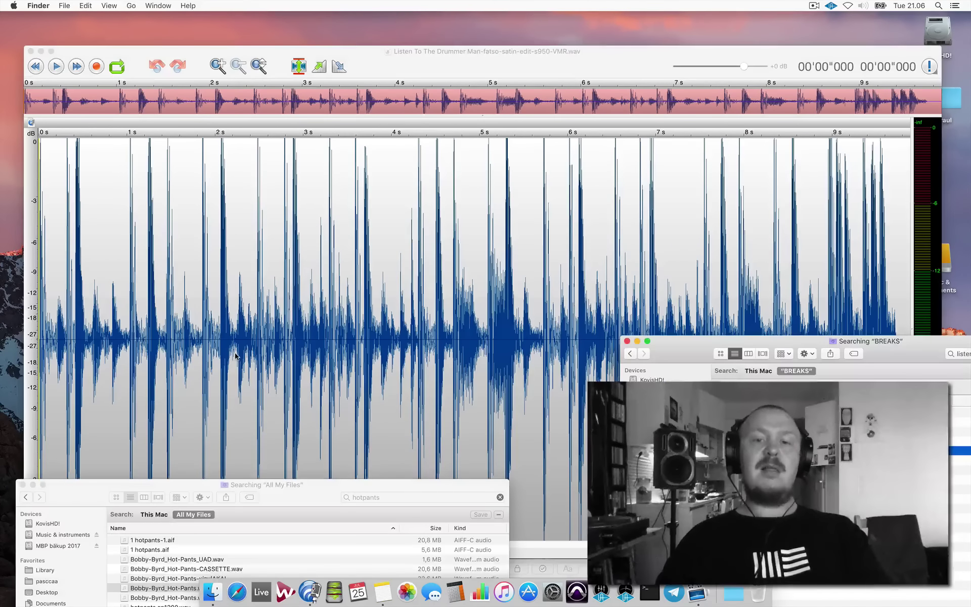
double_click(150, 590)
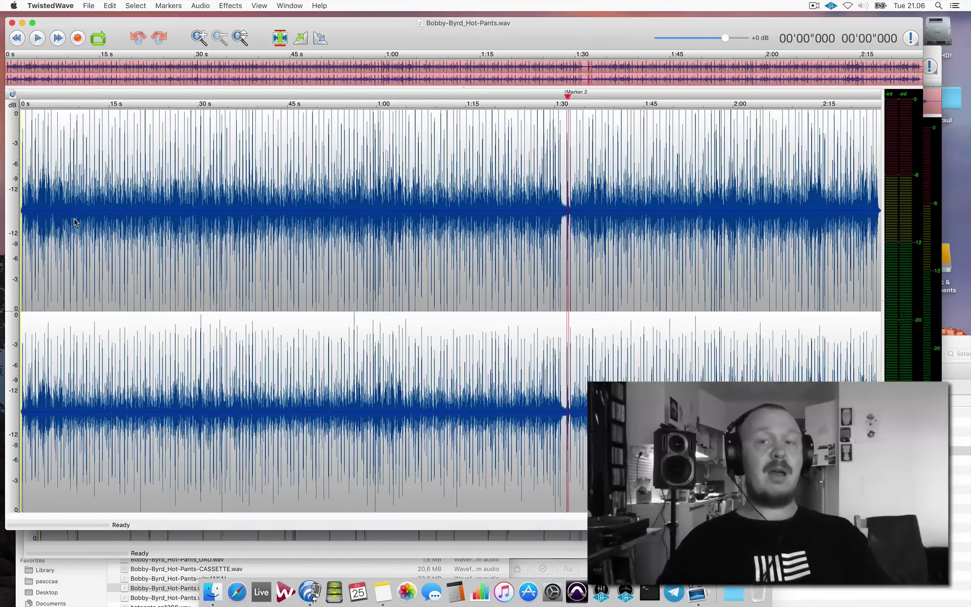
left_click(69, 250)
key("space")
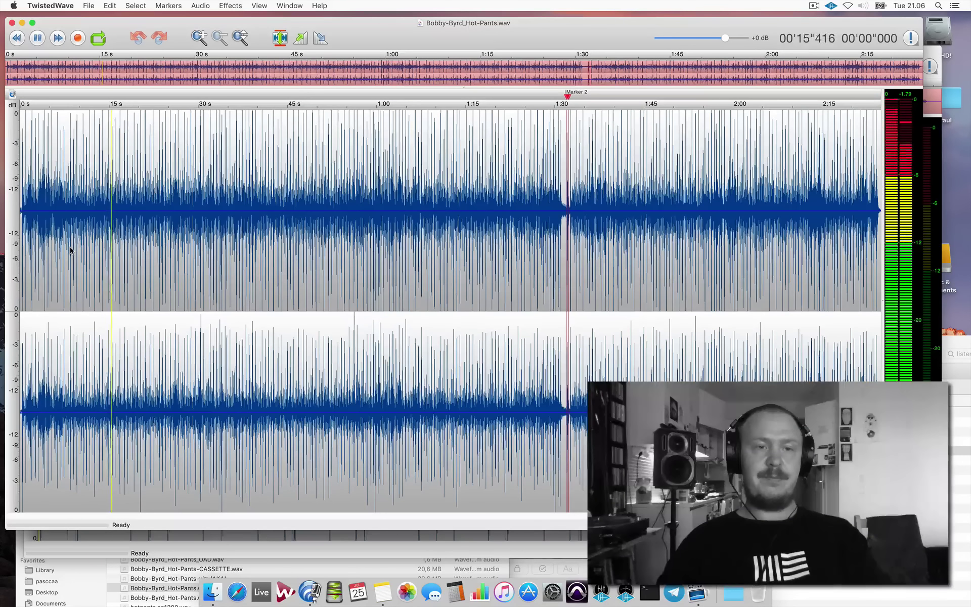
key("space")
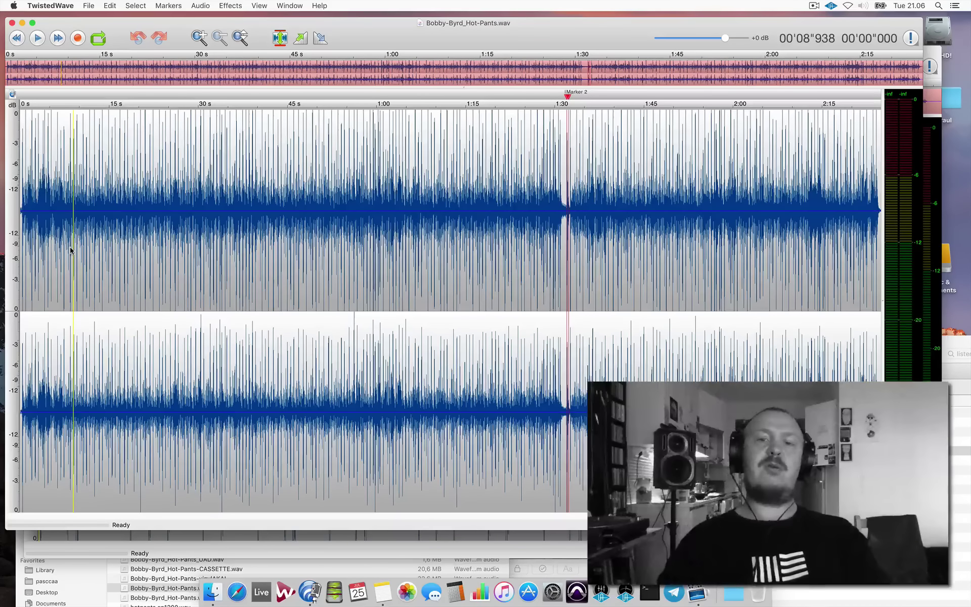
Select the isolated kick between Marker 1 and Marker 2 near 1:32 and audition it.
scroll(570, 246, "up", 10)
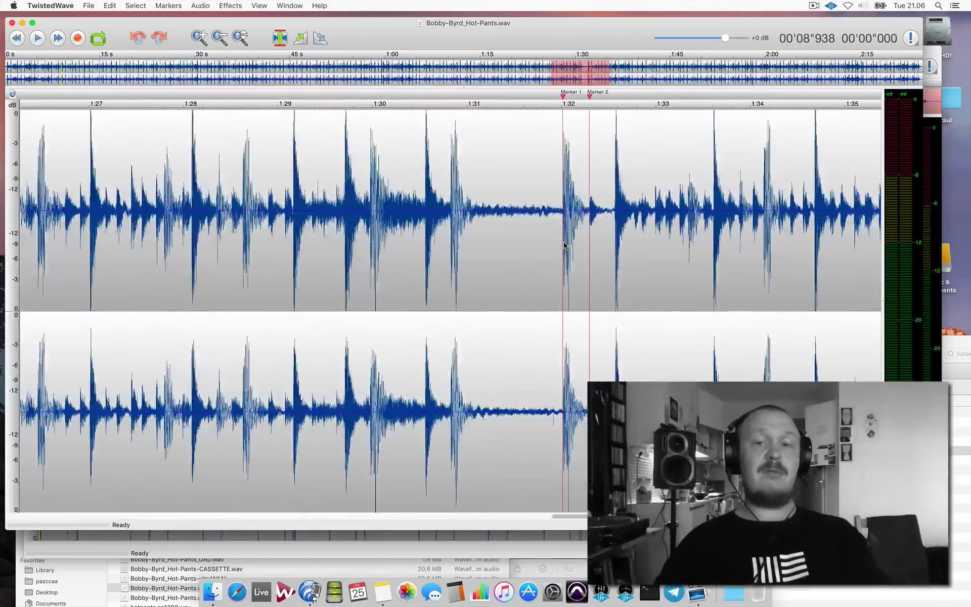
scroll(565, 246, "right", 5)
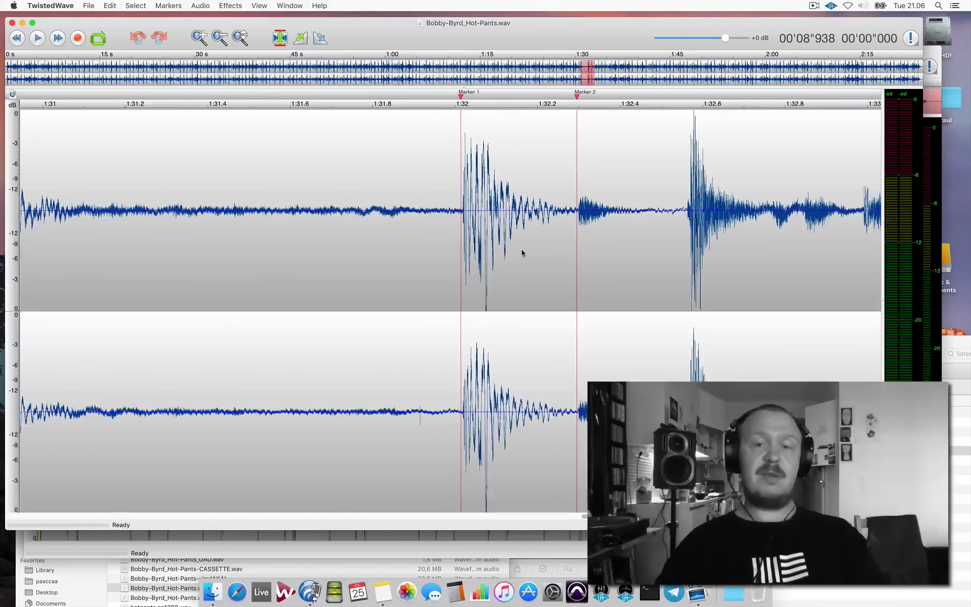
left_click(439, 257)
key("space")
key("space")
double_click(497, 260)
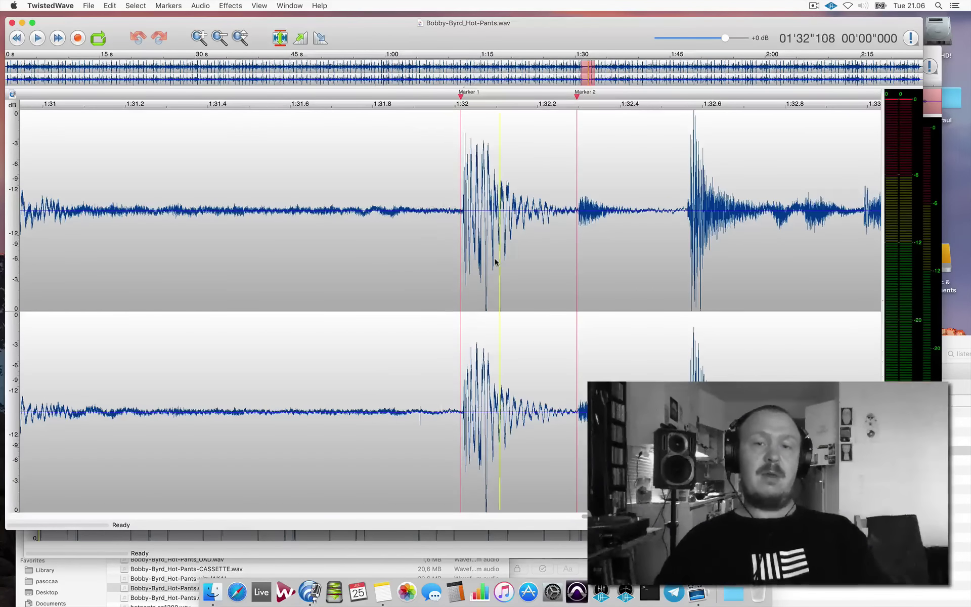
key("space")
key("space")
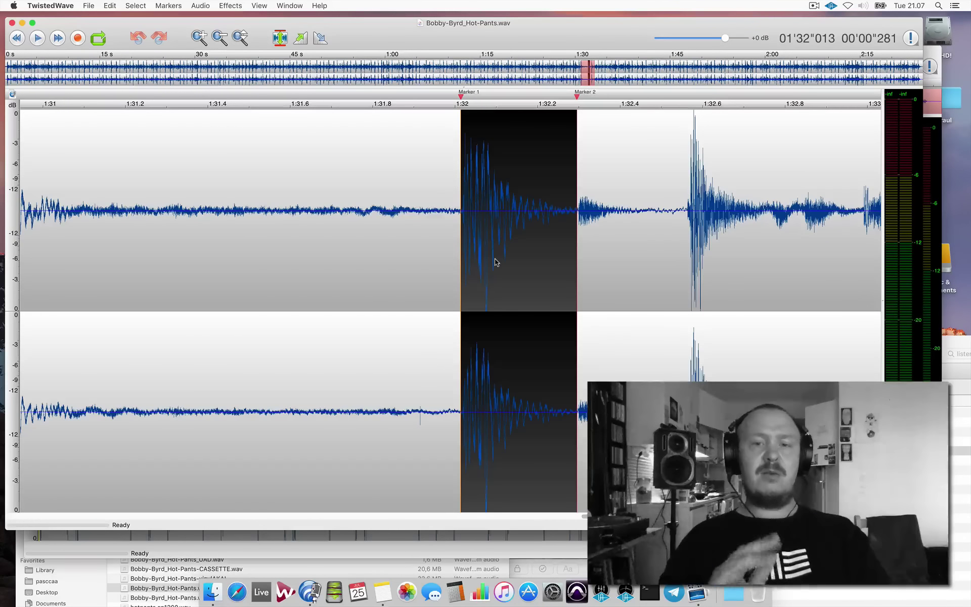
Create a new document from the selected kick and paste a second copy of the kick at its end.
key("super+shift+n")
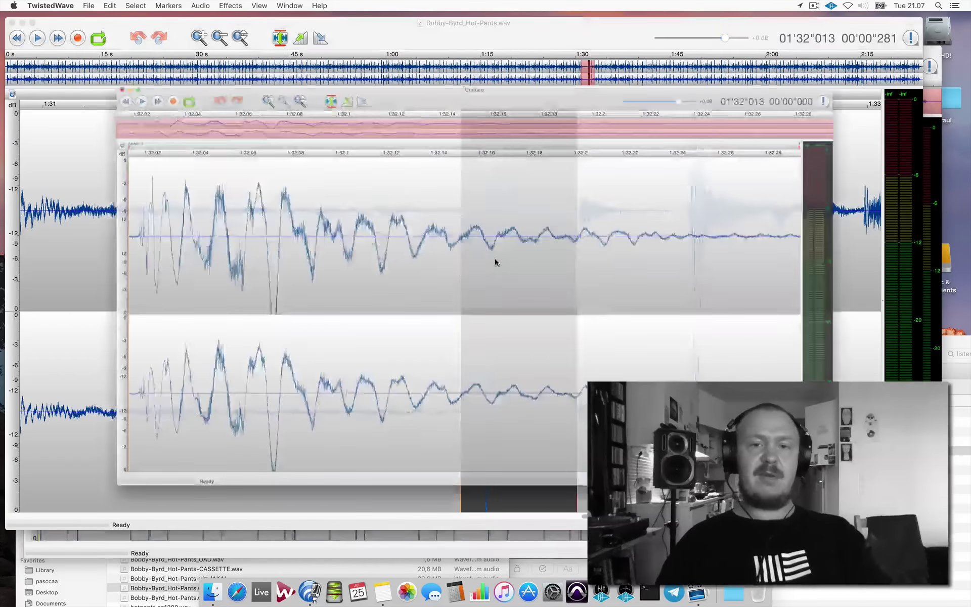
left_click(455, 287)
key("super+a")
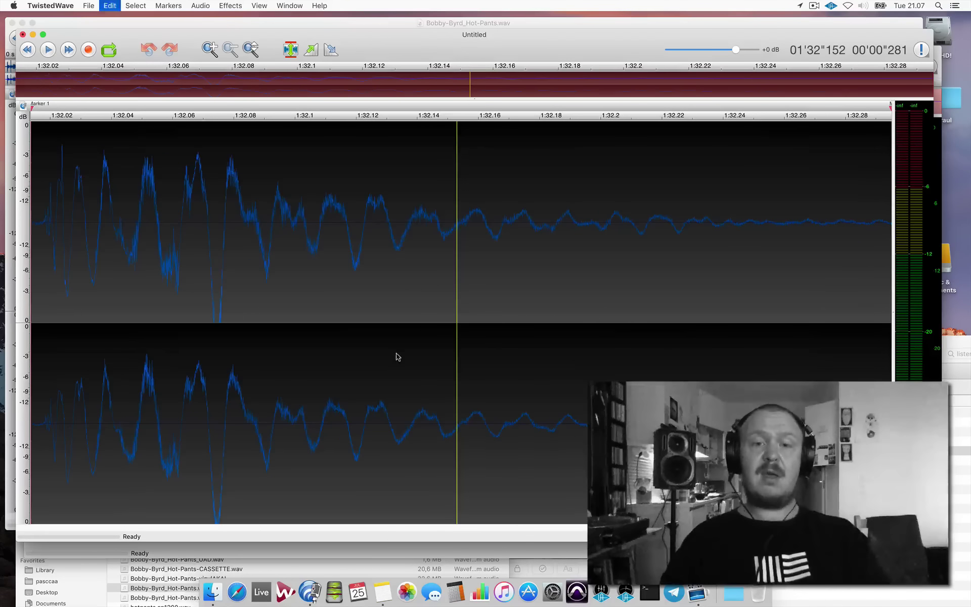
left_click(396, 354)
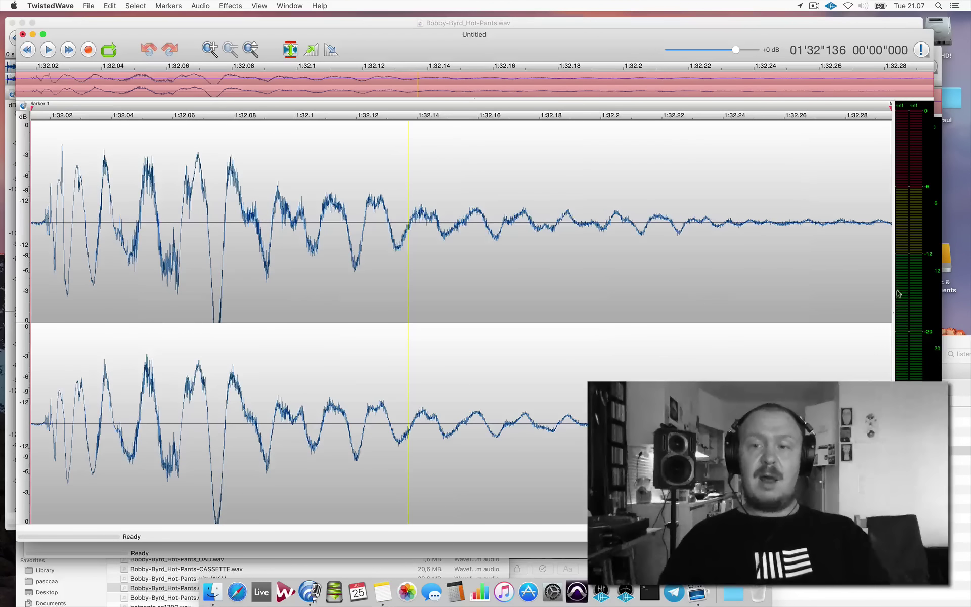
key("End")
key("super+v")
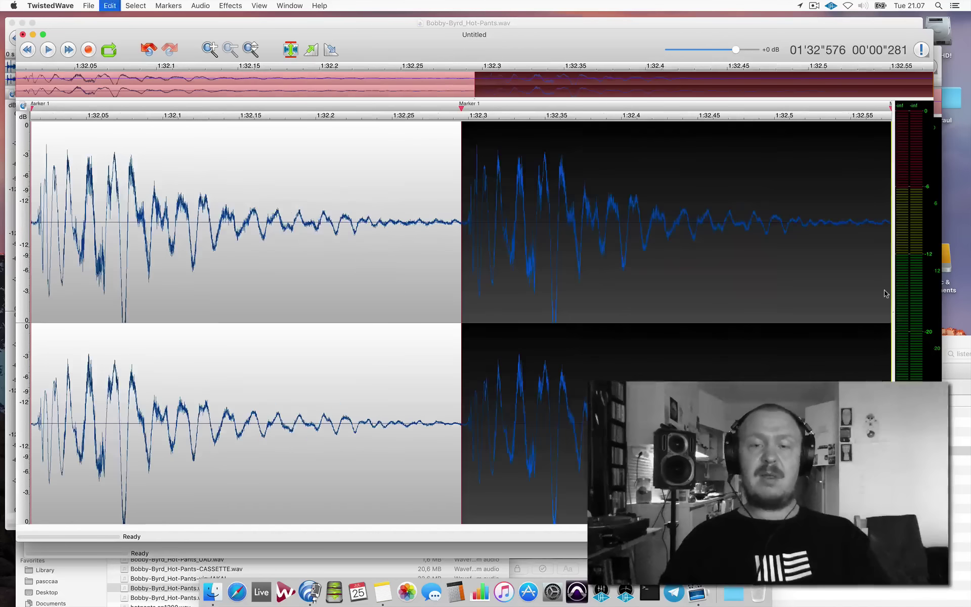
Reverse the pasted second kick and play the combined sound from the start.
key("super+r")
left_click(492, 260)
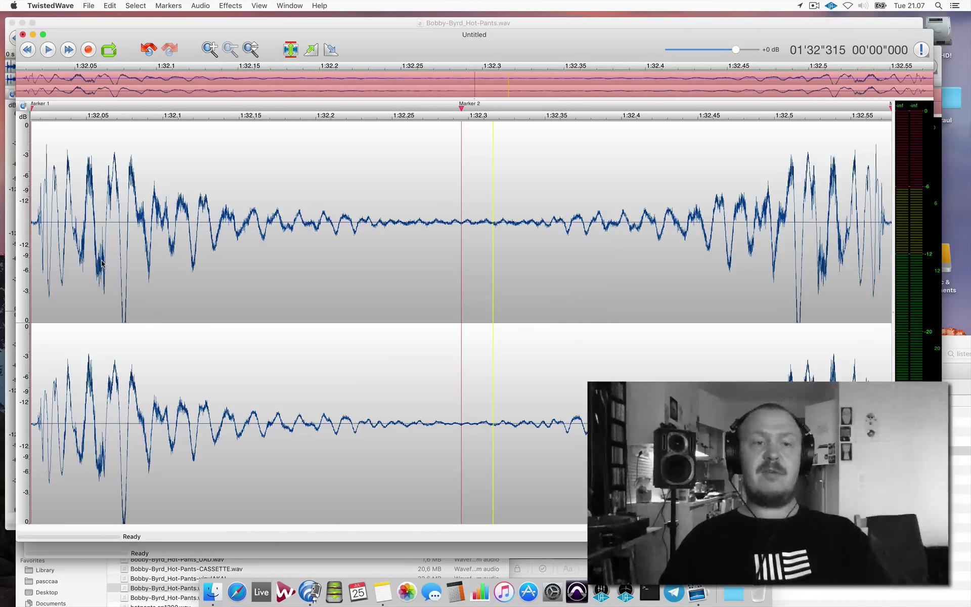
left_click(36, 259)
key("space")
key("space")
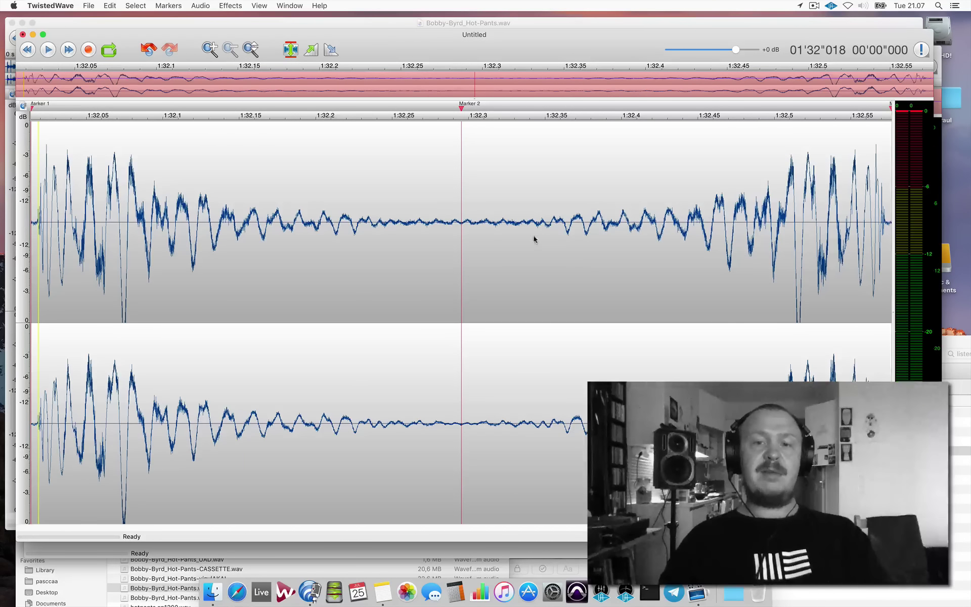
Delete the loud end of the reversed kick, leaving only its quiet swell as an extended tail.
left_click_drag(718, 224, 905, 350)
key("BackSpace")
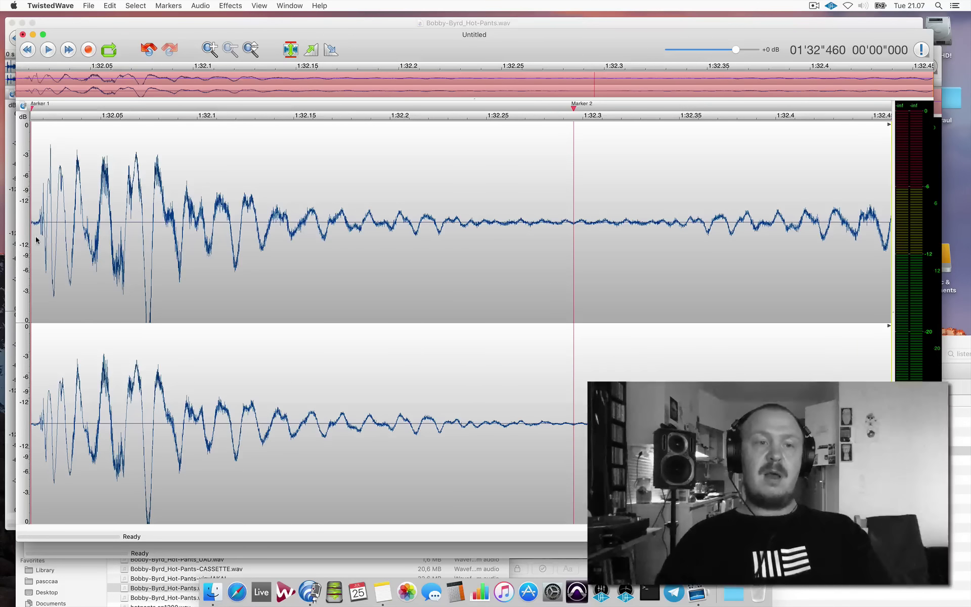
left_click_drag(427, 238, 873, 278)
left_click(604, 261)
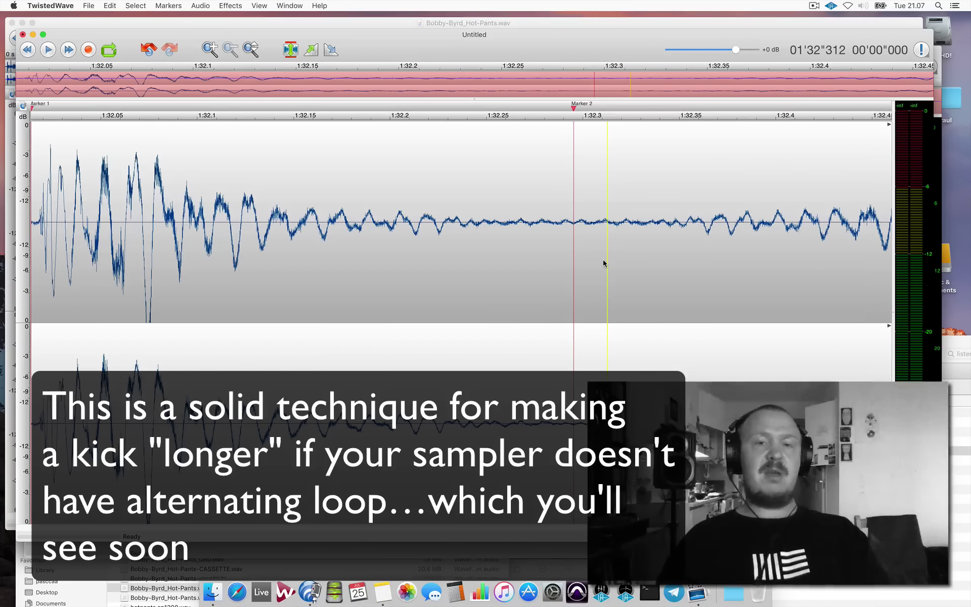
Close the extended kick document without saving and close the Hot Pants file to return to the Drummer Man break.
key("super+w")
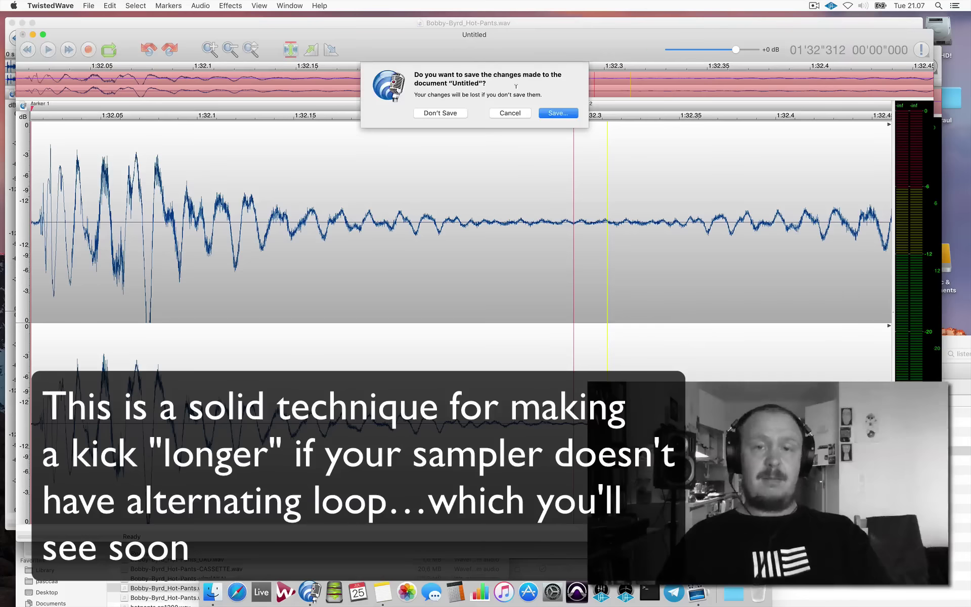
left_click(441, 112)
left_click(440, 115)
scroll(441, 116, "down", 10)
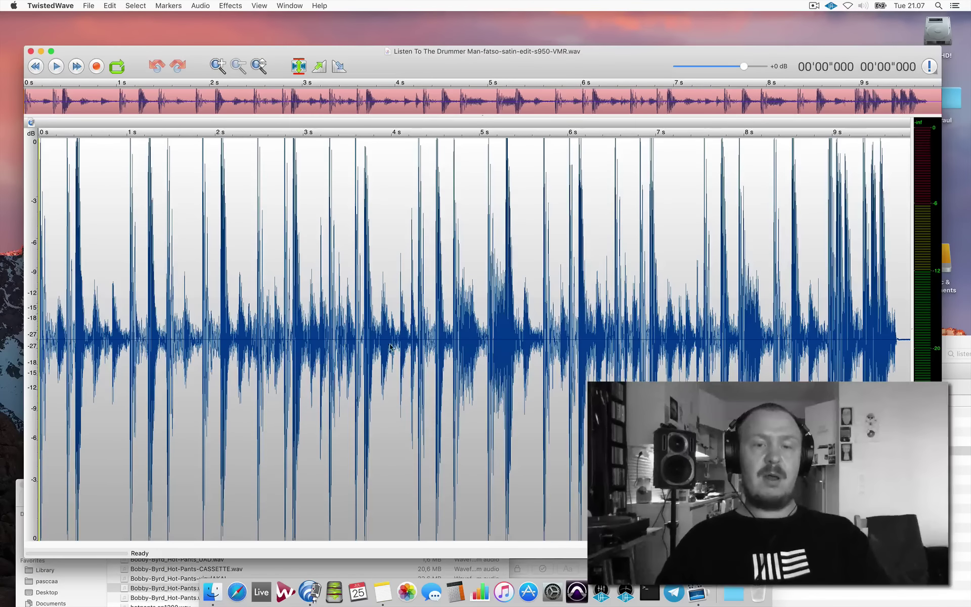
Examine the kick at about 4.3 seconds in the break and the short tail before the following snare.
left_click(412, 355)
scroll(412, 354, "up", 5)
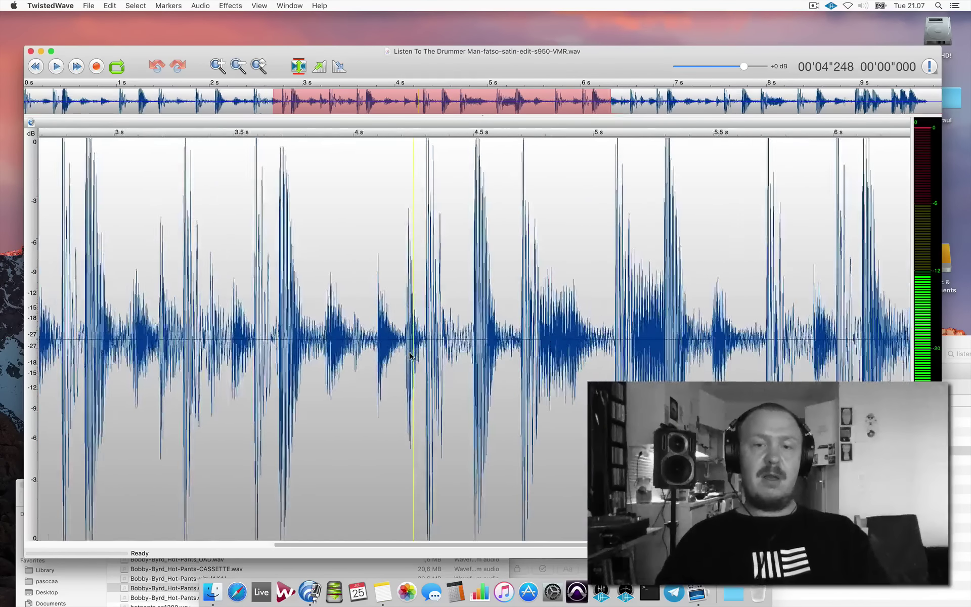
left_click(424, 348)
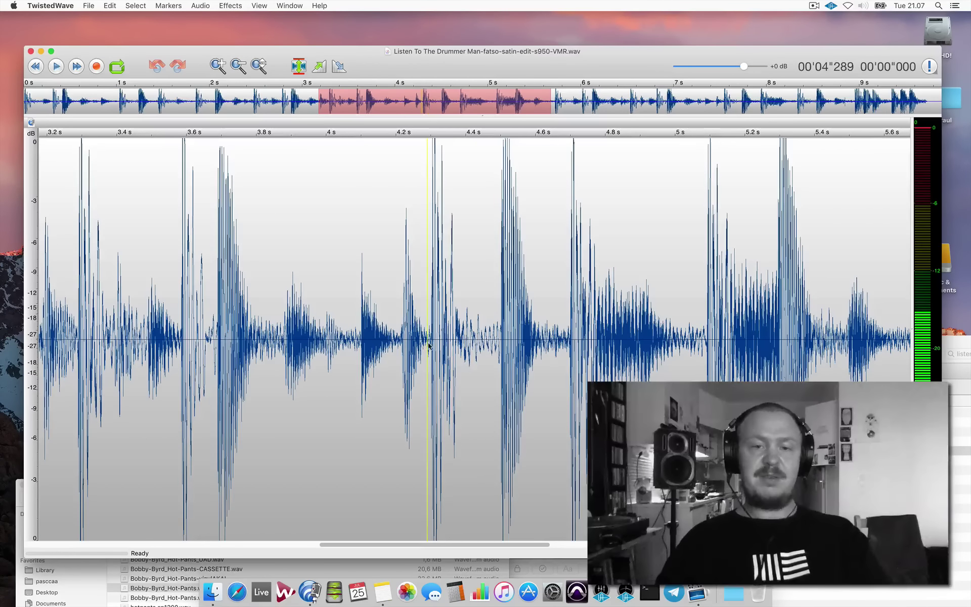
scroll(433, 344, "up", 5)
left_click_drag(433, 341, 658, 361)
left_click(489, 344)
left_click_drag(570, 348, 630, 349)
left_click(579, 368)
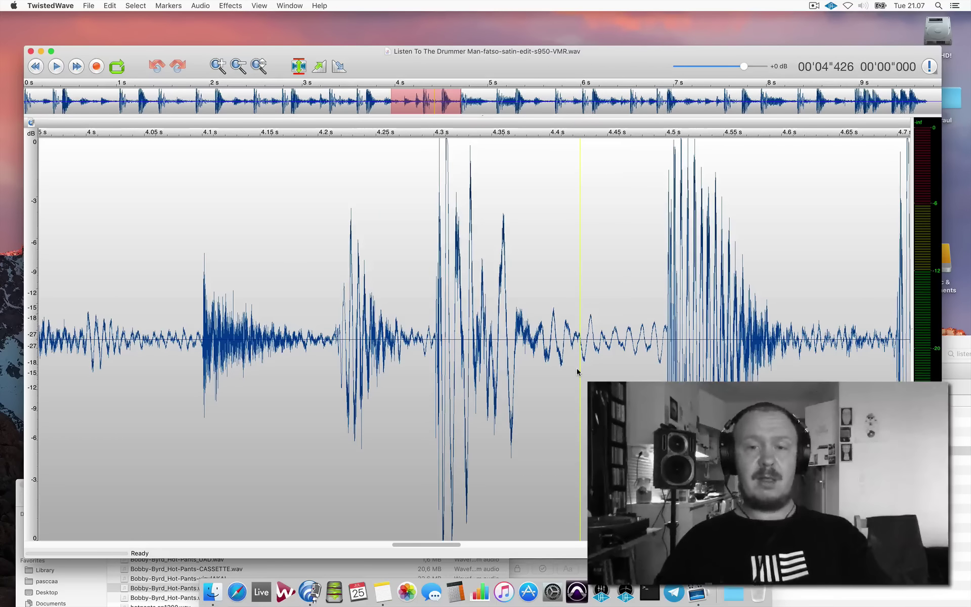
Audition the snare at about 4.5 seconds and compare it with the surrounding hits across the whole break.
scroll(686, 367, "down", 3)
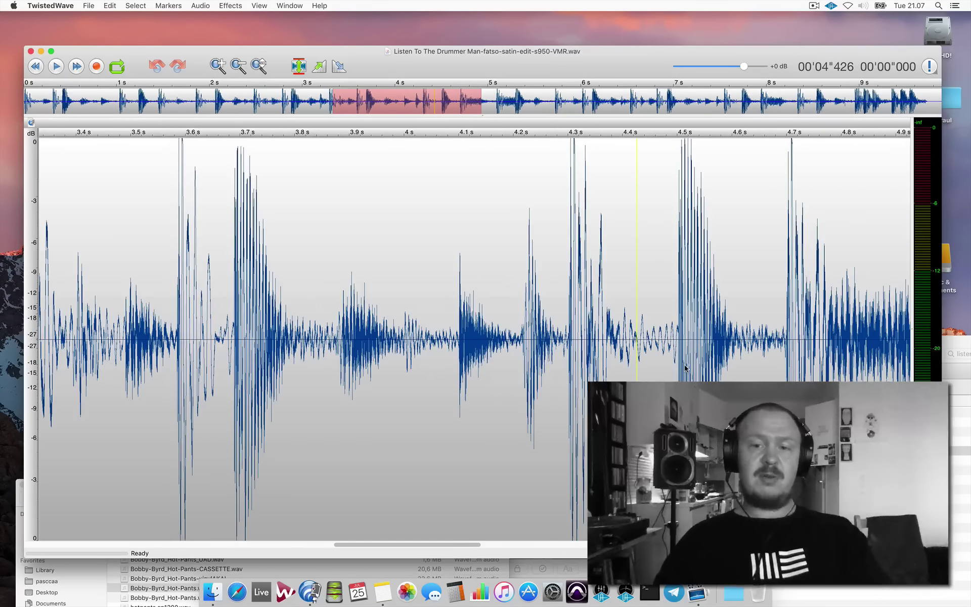
key("space")
left_click(661, 359)
left_click(672, 353)
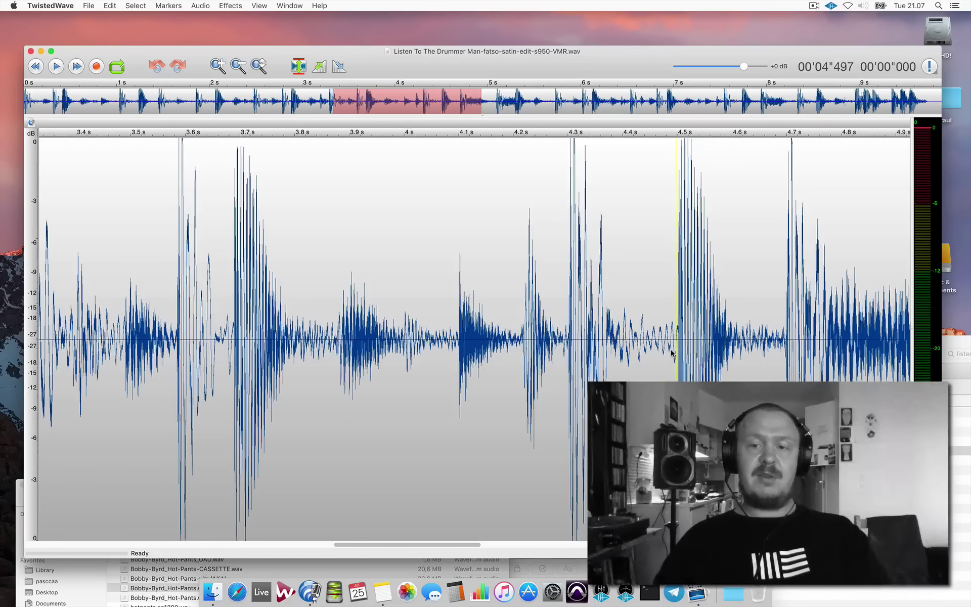
scroll(672, 353, "down", 3)
scroll(672, 352, "up", 2)
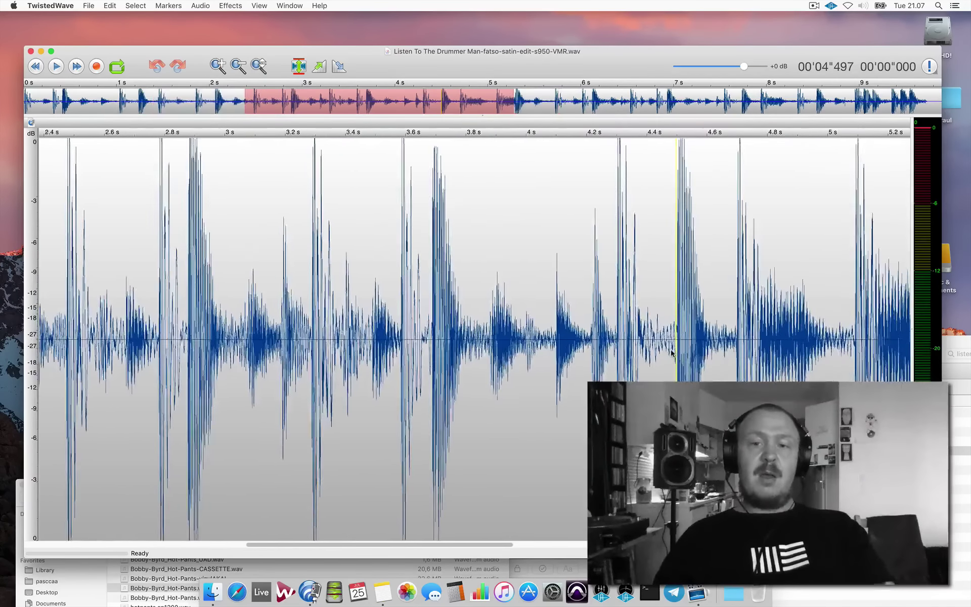
scroll(672, 352, "down", 4)
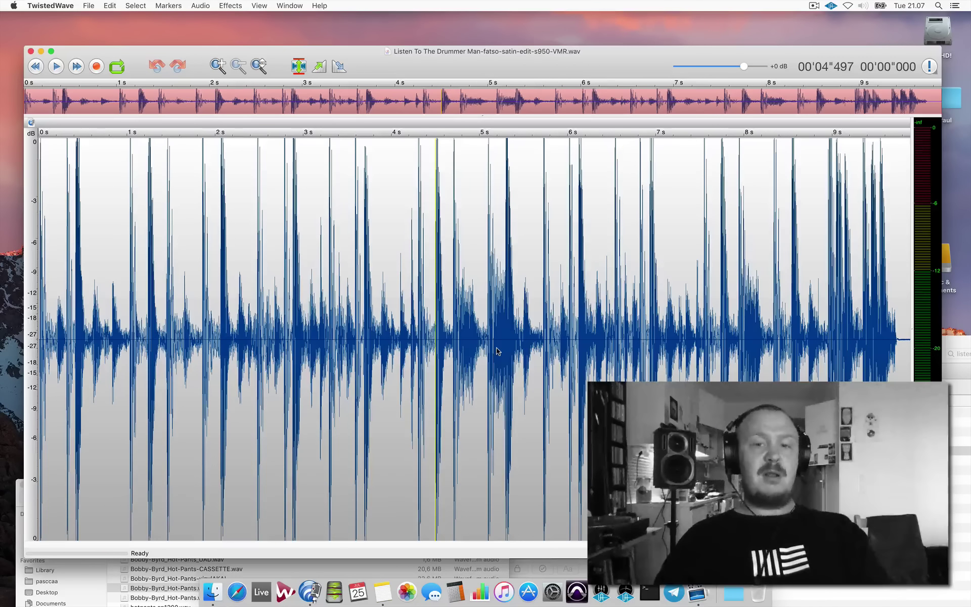
Play the break from about 0.6 seconds to listen to its groove.
left_click(92, 360)
key("space")
left_click(94, 359)
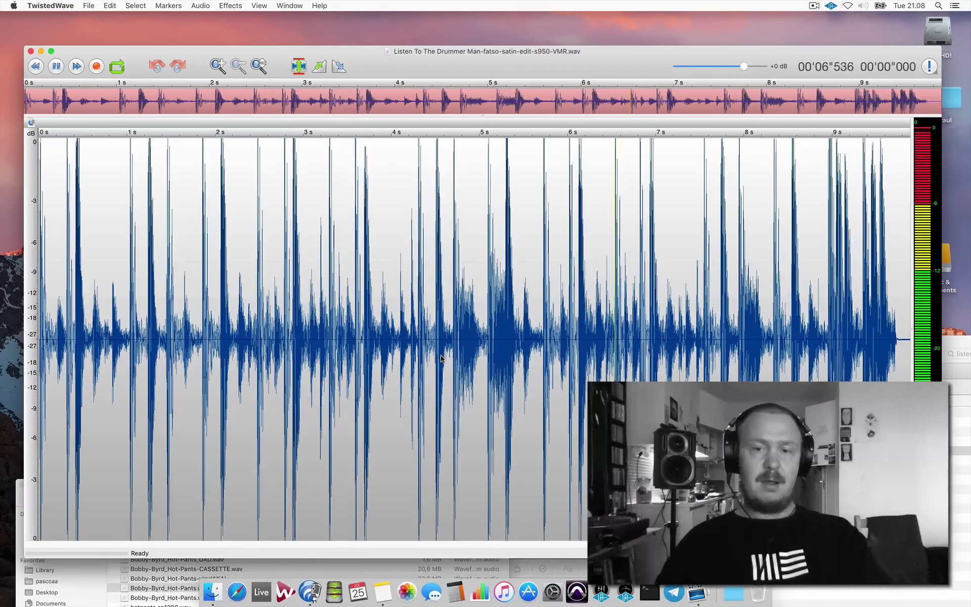
key("space")
key("space")
Select the ghost snares starting at about 4.095 seconds, about 0.2 seconds long, and play the selection.
left_click(388, 356)
key("space")
key("space")
scroll(389, 356, "up", 10)
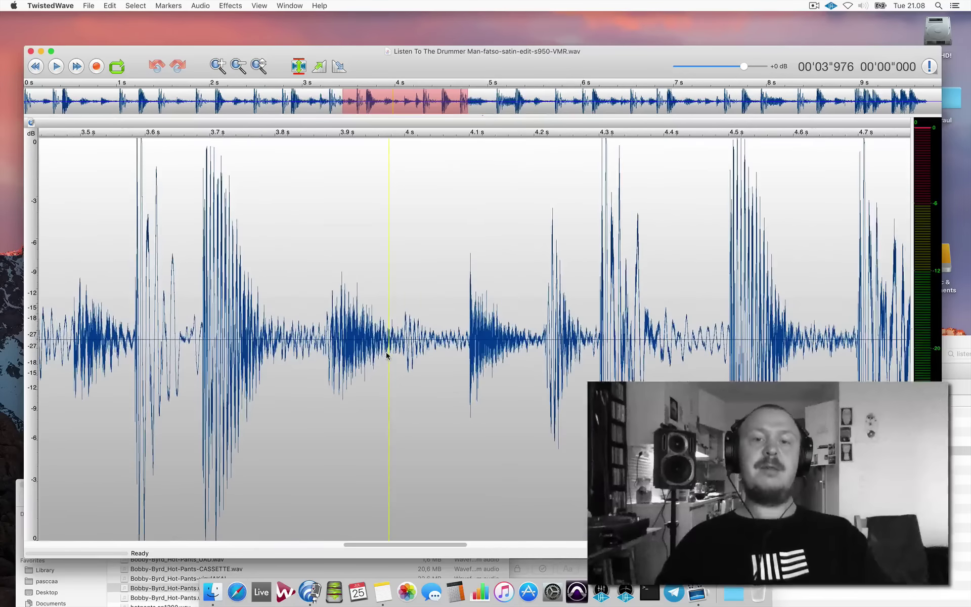
left_click(466, 346)
key("space")
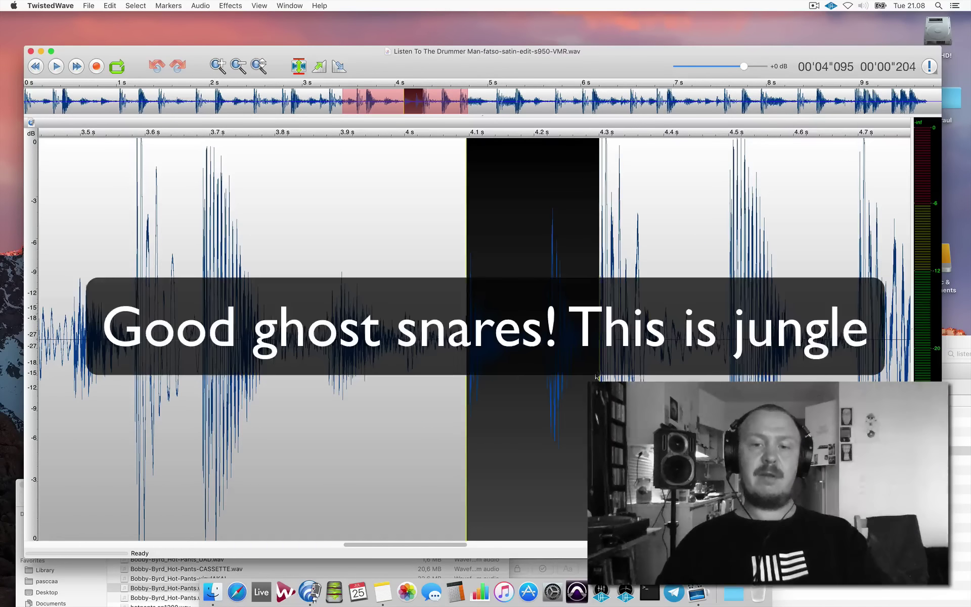
key("space")
key("space")
key("space")
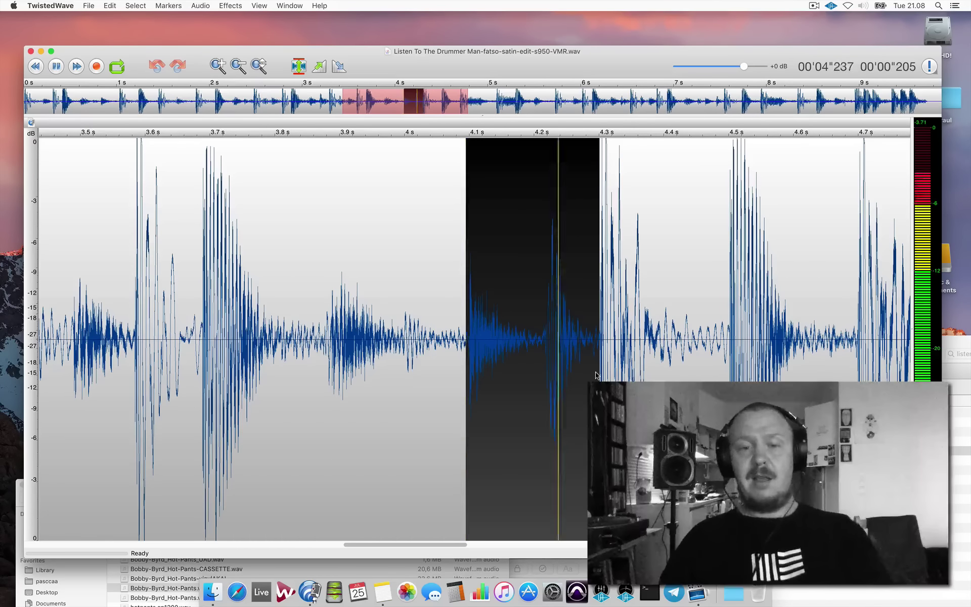
Reselect the pair of ghost snares between about 4.1 and 4.3 seconds, about 0.2 seconds long, then clear the selection.
left_click(513, 363)
left_click_drag(466, 342, 599, 342)
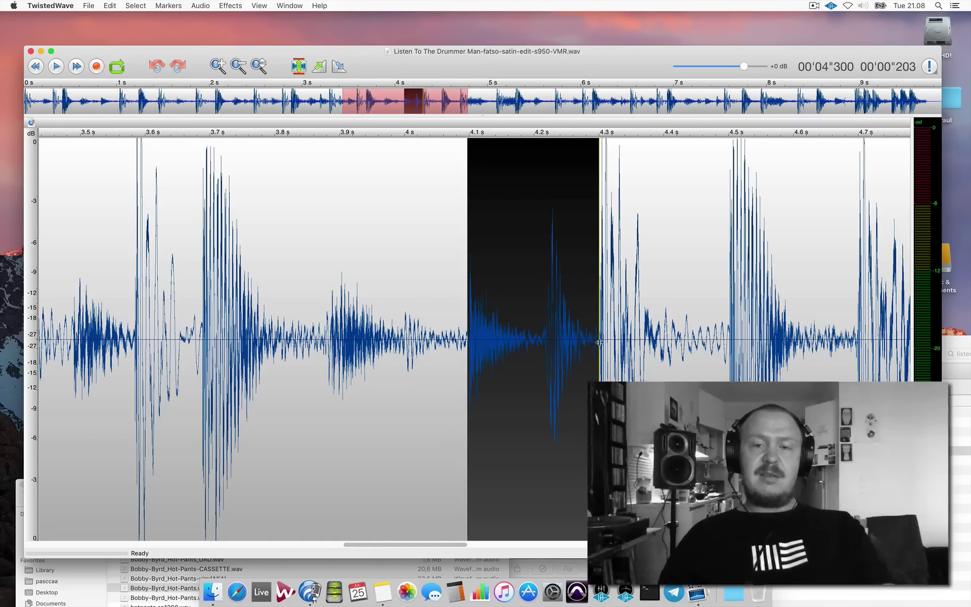
left_click(521, 335)
left_click_drag(469, 341, 598, 337)
left_click(573, 340)
left_click(660, 338)
Play the break from about 3.9 seconds to hear the ghost snares in context.
scroll(659, 338, "down", 5)
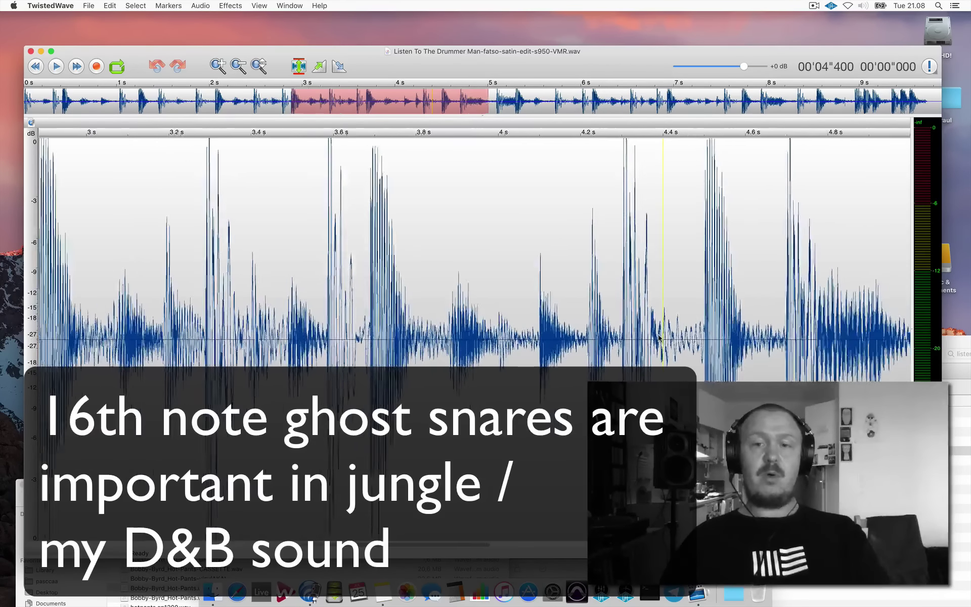
left_click(461, 352)
key("space")
key("space")
Select only the second ghost snare, about 0.084 seconds long, ending just before the kick at about 4.3 seconds.
left_click(693, 338)
left_click_drag(610, 343, 633, 343)
scroll(633, 342, "up", 5)
left_click_drag(542, 345, 632, 349)
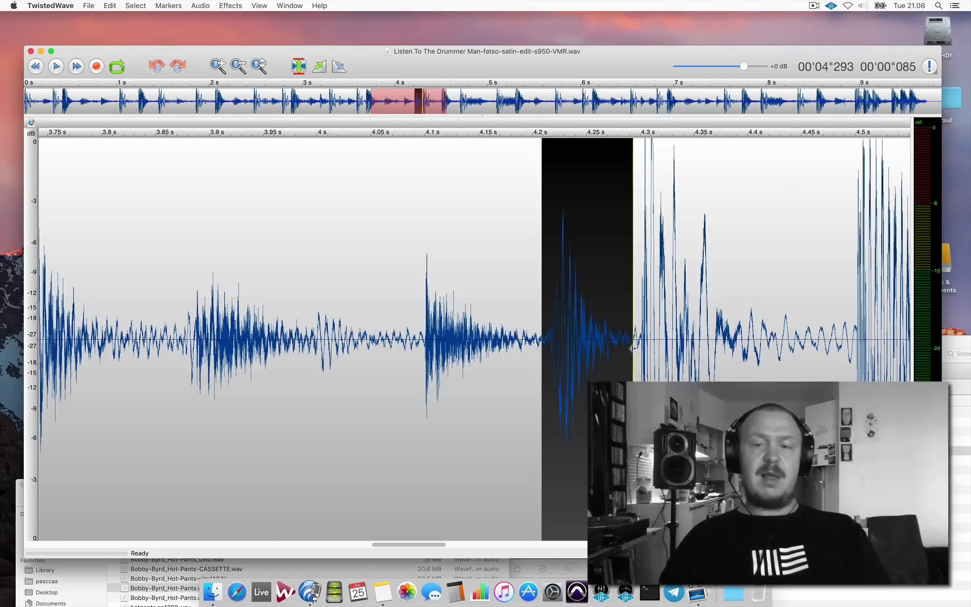
left_click(615, 349)
left_click_drag(545, 341, 632, 349)
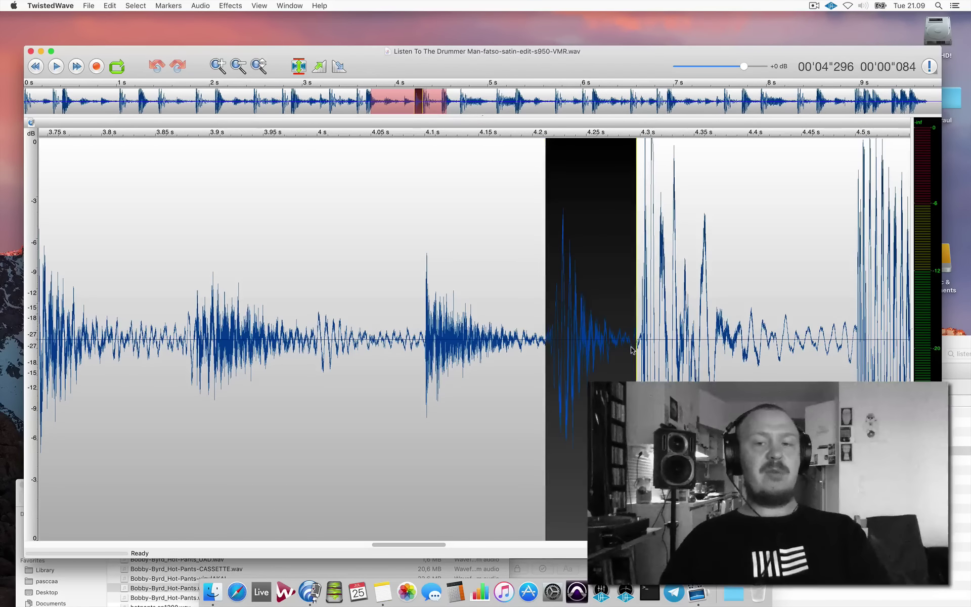
Clear the selection and play the break from the snare at about 3.68 seconds.
left_click(631, 349)
key("Down")
key("Down")
key("Down")
key("Down")
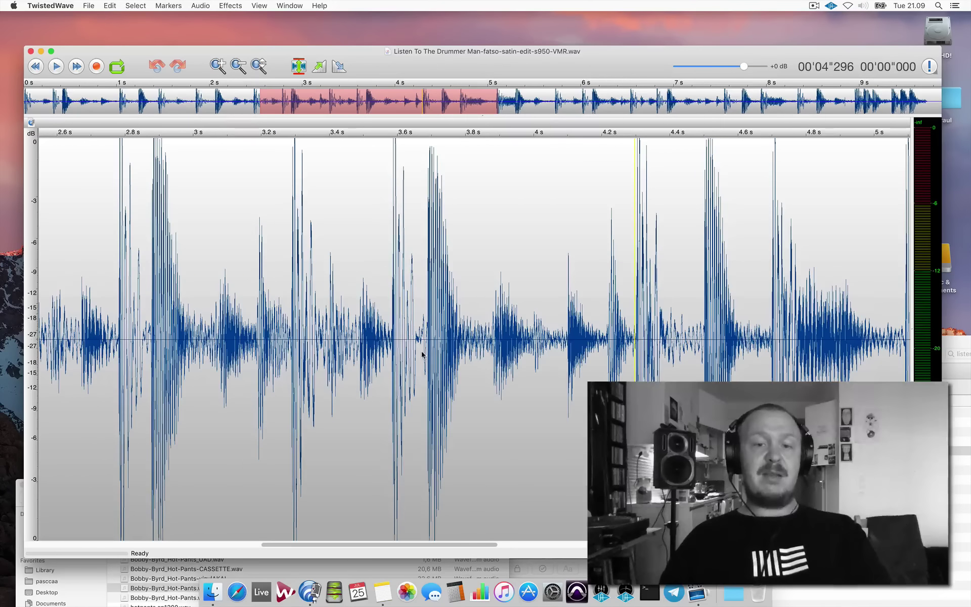
left_click(425, 354)
key("space")
key("space")
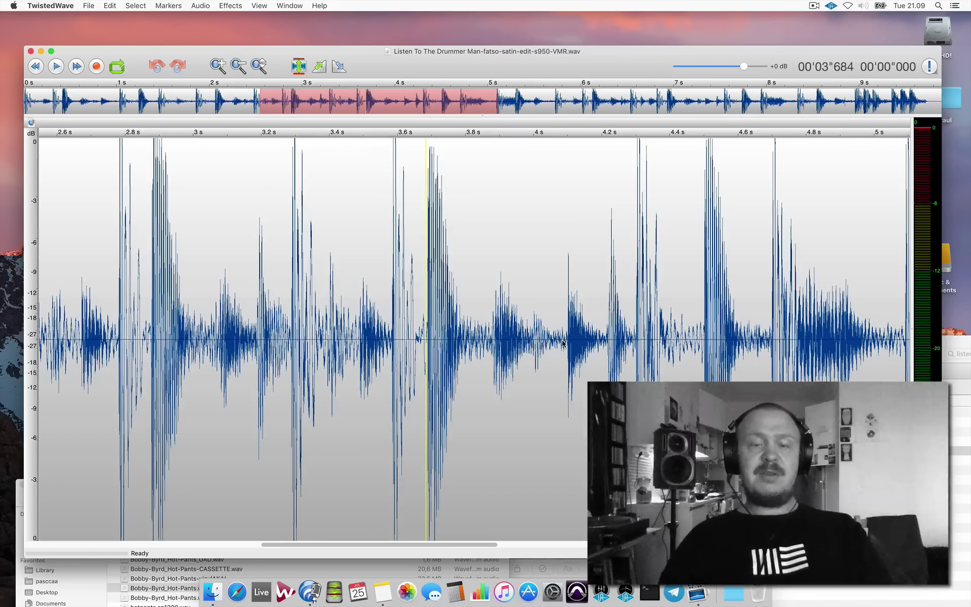
Mark both ghost snares before the kick at about 4.3 seconds, then clear the selection and view the whole break.
scroll(562, 343, "up", 3)
left_click_drag(518, 343, 657, 362)
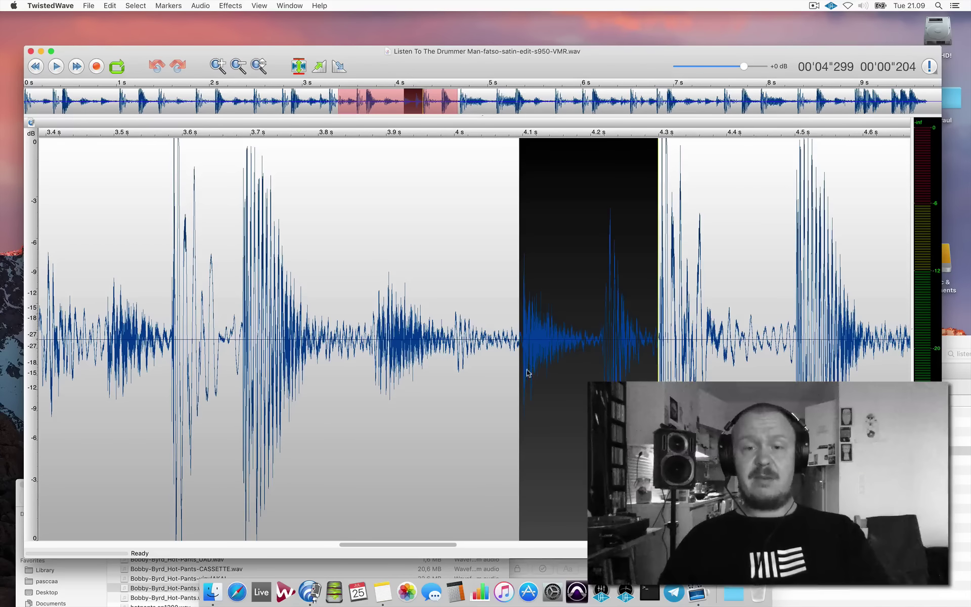
left_click(423, 369)
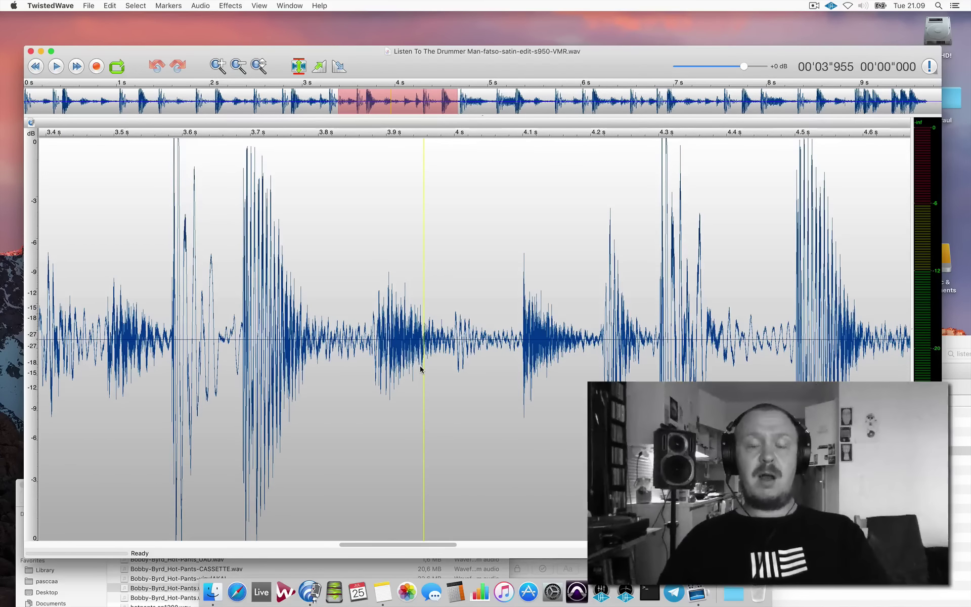
scroll(421, 369, "down", 10)
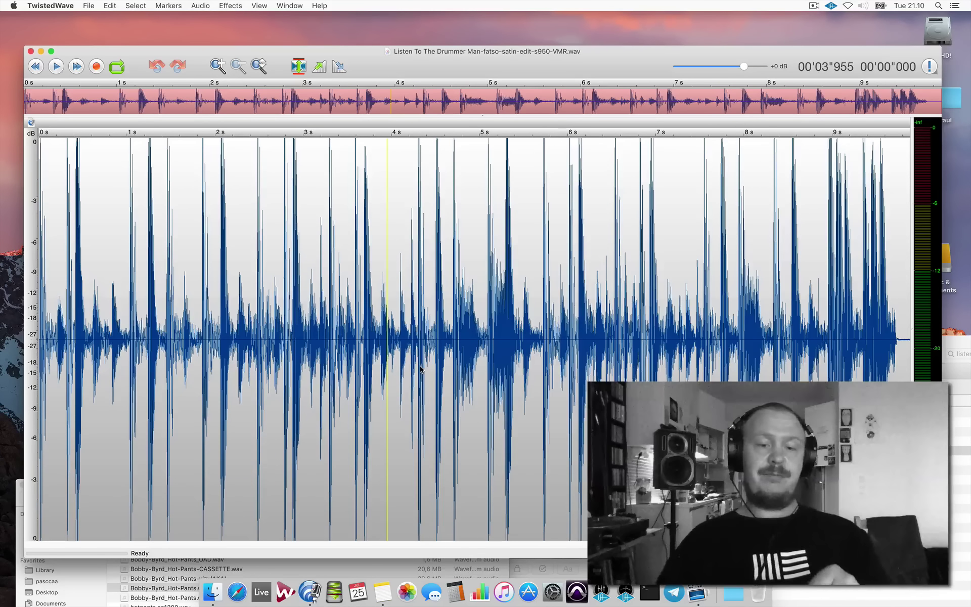
Switch to BeatCleaver and enlarge its window to fill most of the screen.
left_click(335, 595)
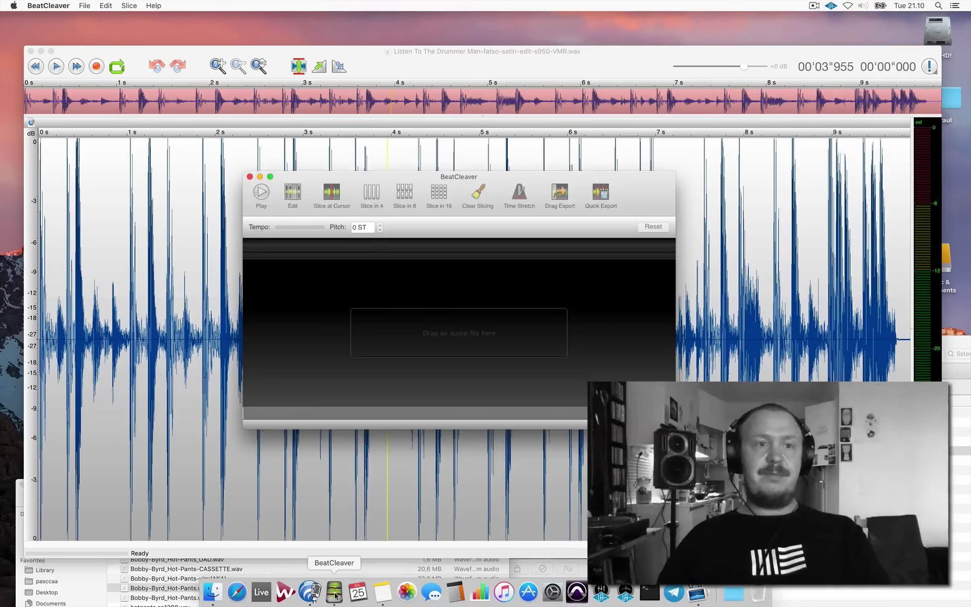
left_click_drag(403, 175, 185, 33)
left_click_drag(454, 280, 927, 547)
Load Listen To The Drummer Man-fatso-satin-edit-s950-VMR.wav from Finder into BeatCleaver and briefly play it.
key("super+Tab")
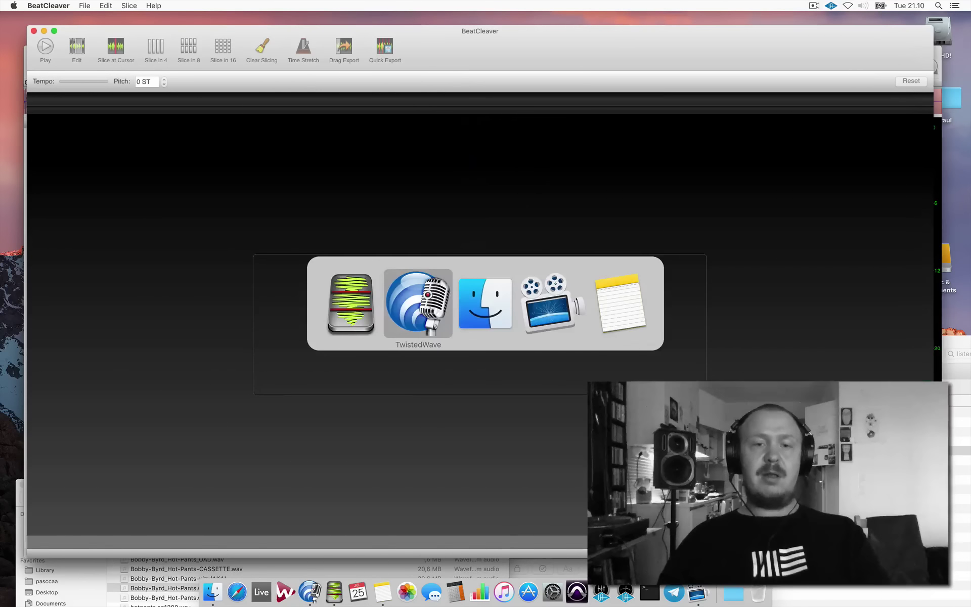
key("super+Tab")
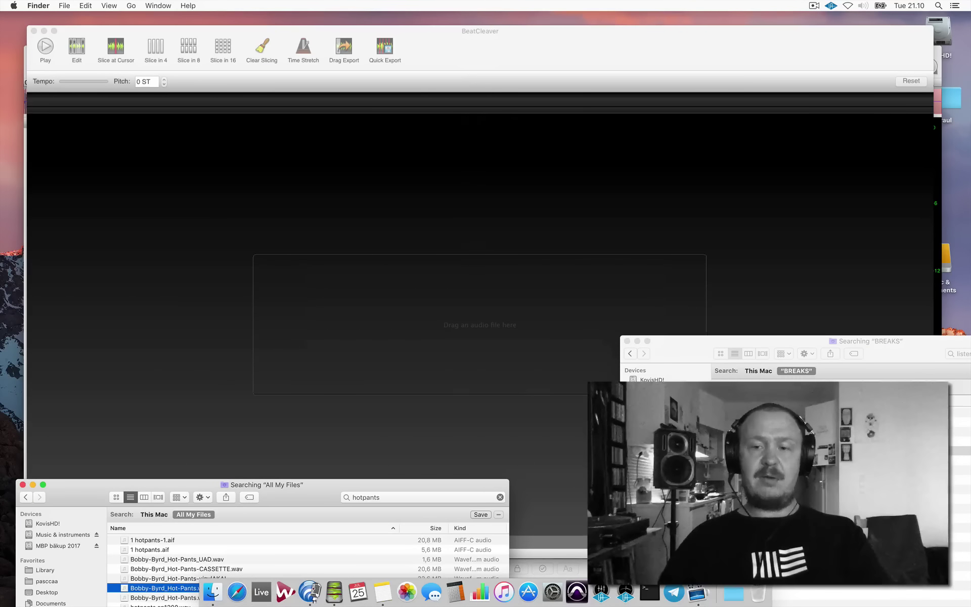
left_click_drag(819, 450, 478, 347)
left_click(81, 243)
key("space")
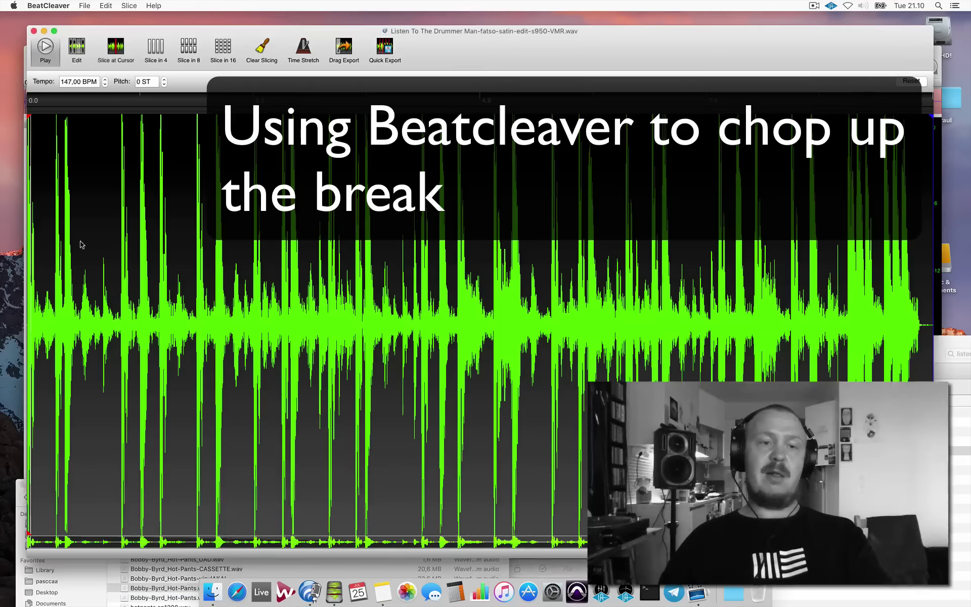
key("space")
Add slice markers at the start of the first kick, the following quiet hit, the second kick and the first snare.
scroll(47, 309, "up", 15)
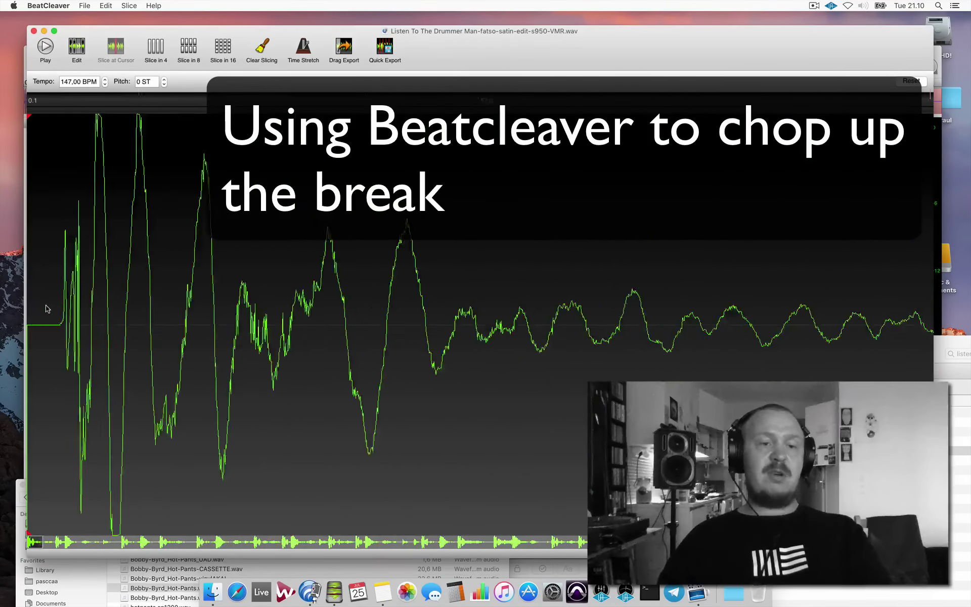
scroll(46, 309, "down", 3)
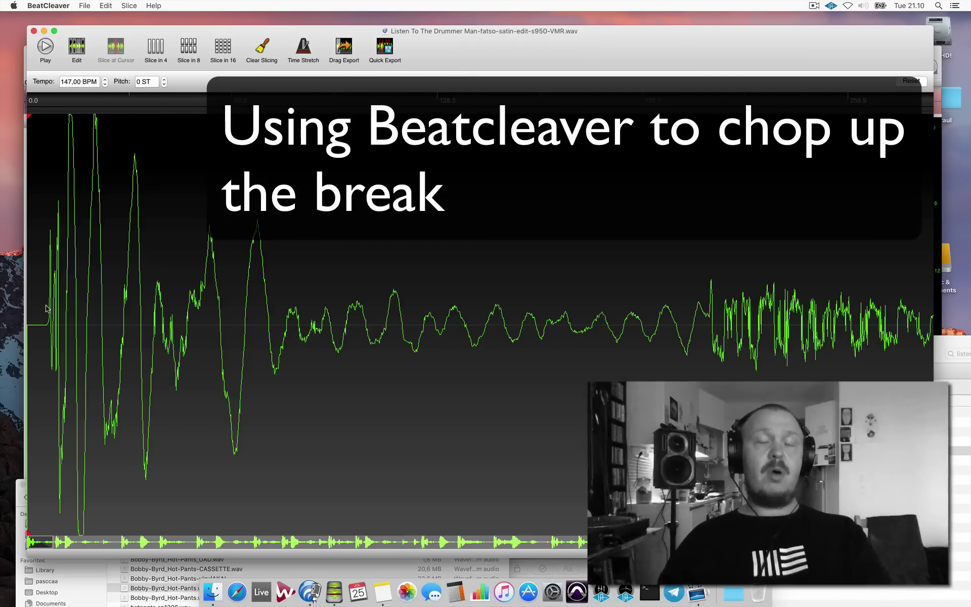
scroll(46, 310, "down", 5)
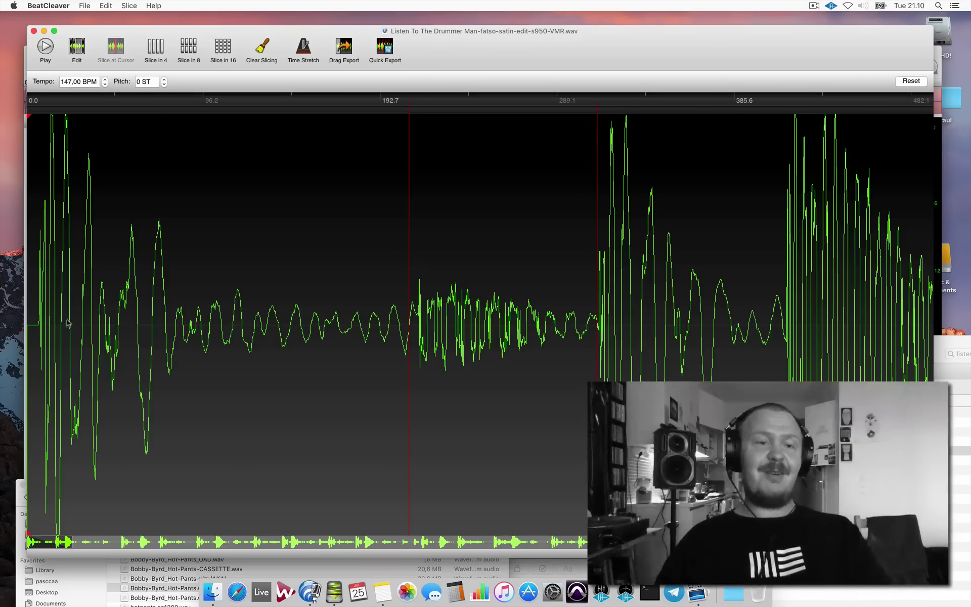
scroll(243, 299, "down", 4)
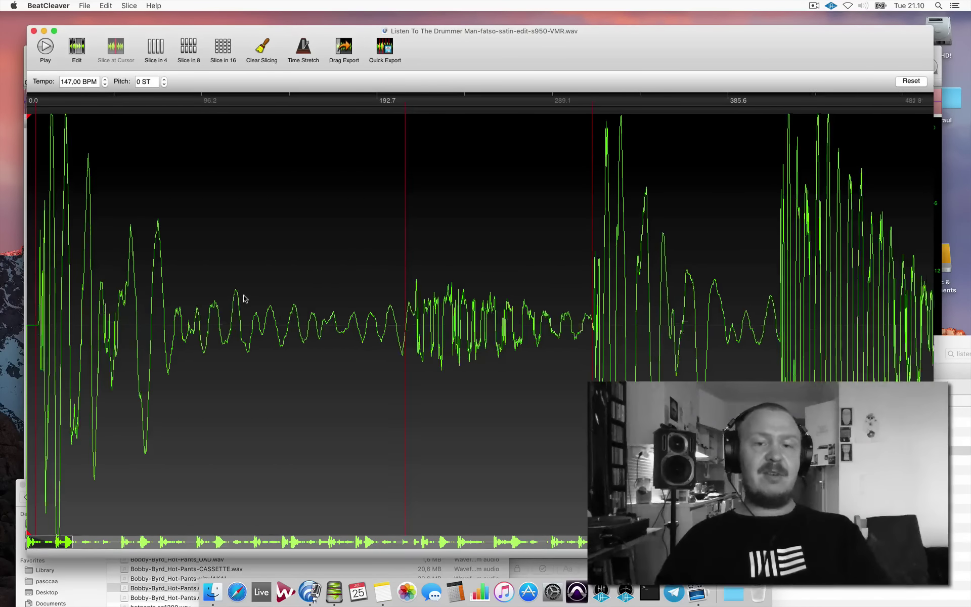
scroll(243, 298, "down", 1)
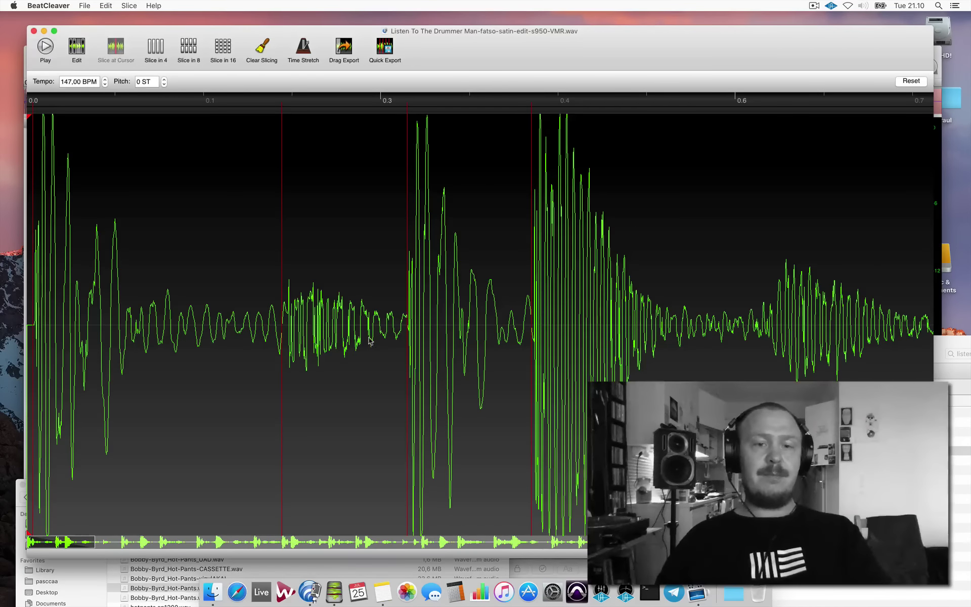
Audition the first snare and add a slice marker before the quiet hit at about 0.6 seconds.
left_click(567, 326)
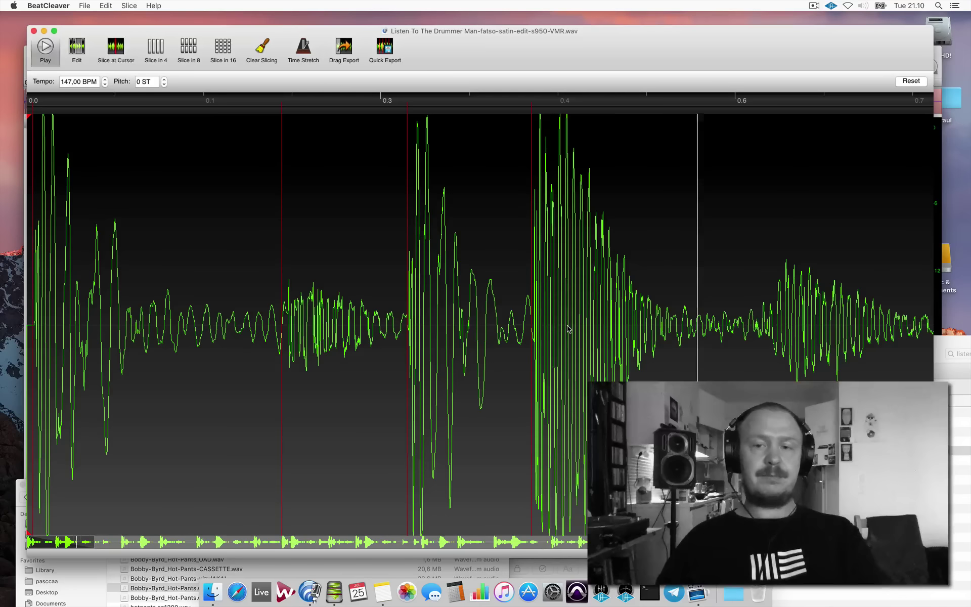
left_click(762, 329, "super")
scroll(762, 329, "down", 3)
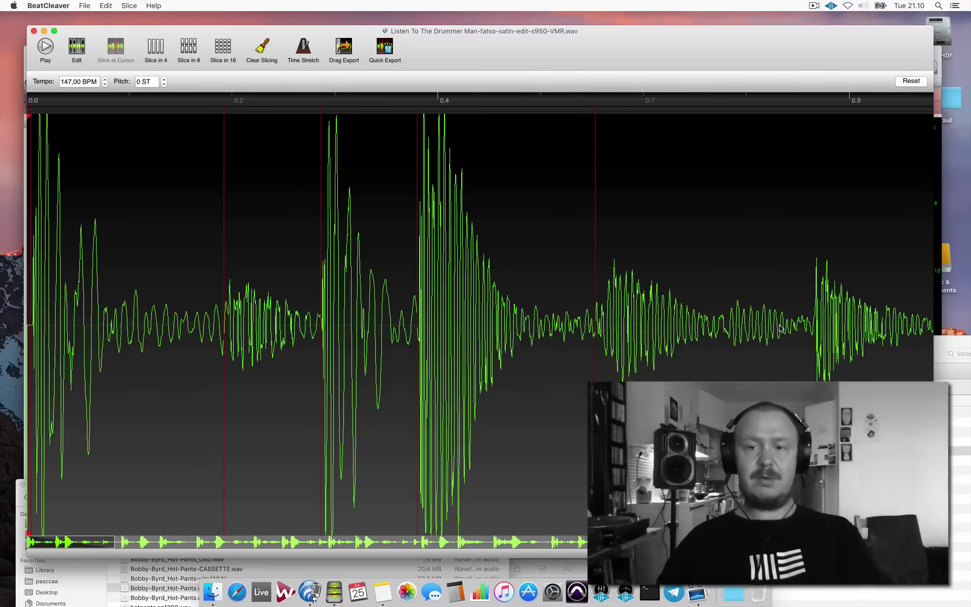
scroll(724, 329, "down", 3)
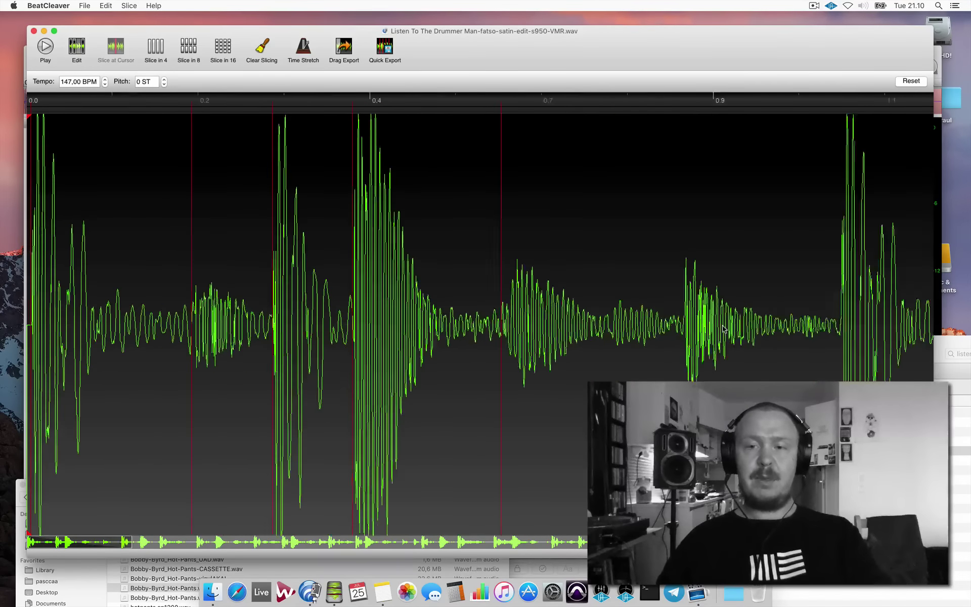
Audition the following hits and add slice markers at the ghost hit near 0.85 seconds and the kick near 1.03 seconds.
left_click(724, 327)
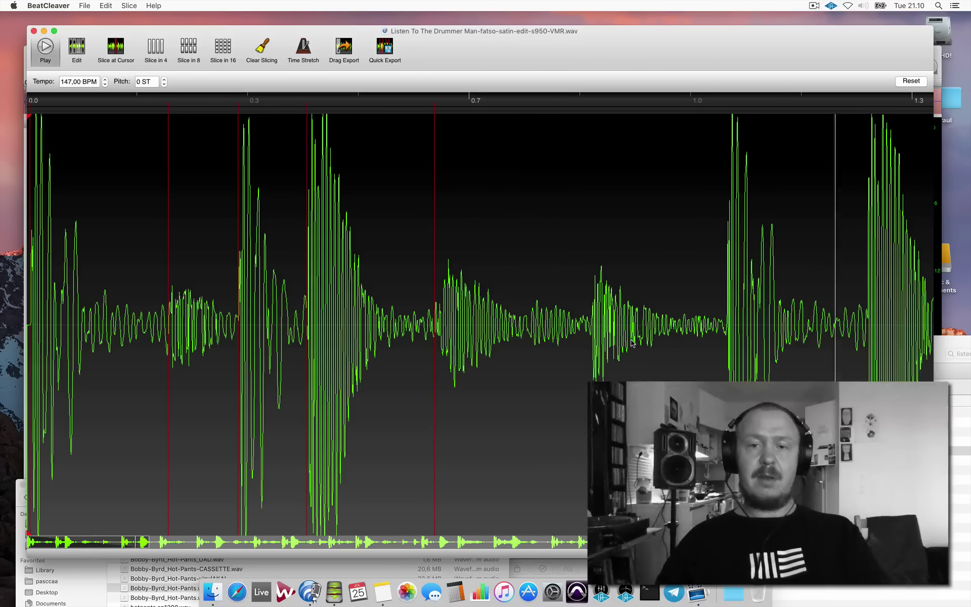
left_click(697, 317)
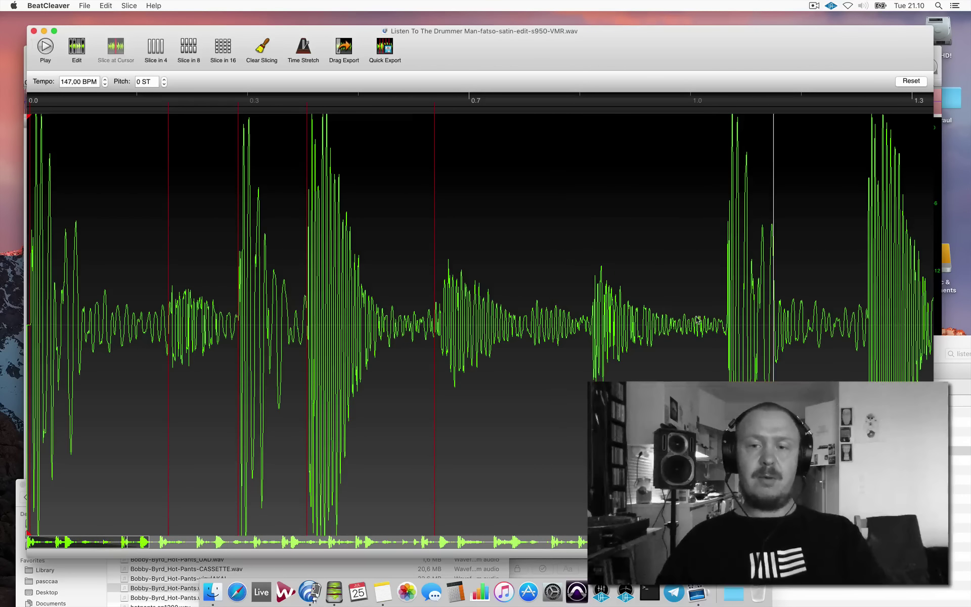
left_click(723, 312, "super")
left_click(616, 341)
left_click(589, 322)
left_click(587, 321)
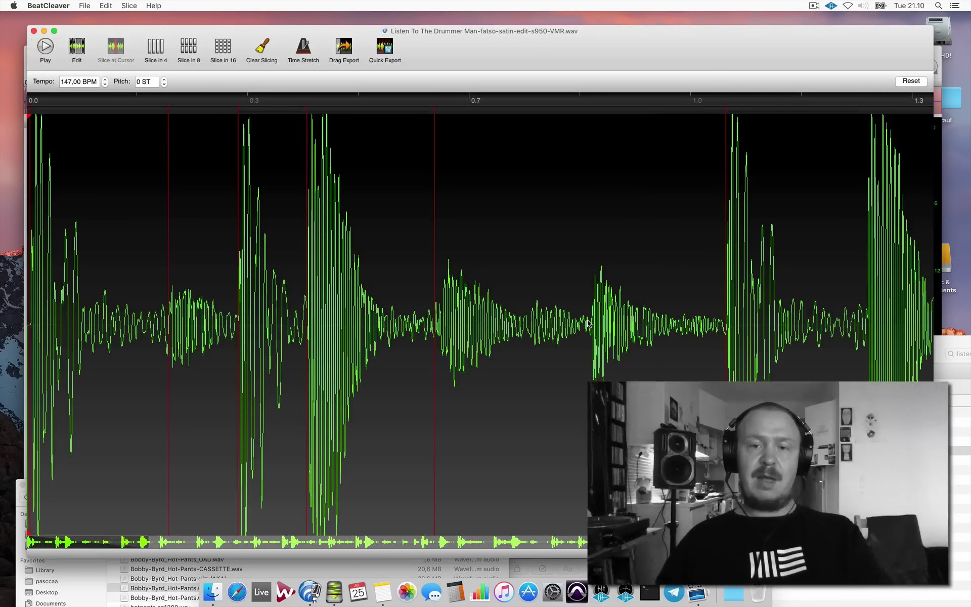
Fine-tune the slice markers of the break's early hits so they sit closer to each onset.
scroll(128, 336, "up", 5)
scroll(128, 336, "up", 3)
left_click_drag(198, 318, 227, 319)
scroll(602, 316, "right", 8)
left_click_drag(414, 321, 419, 322)
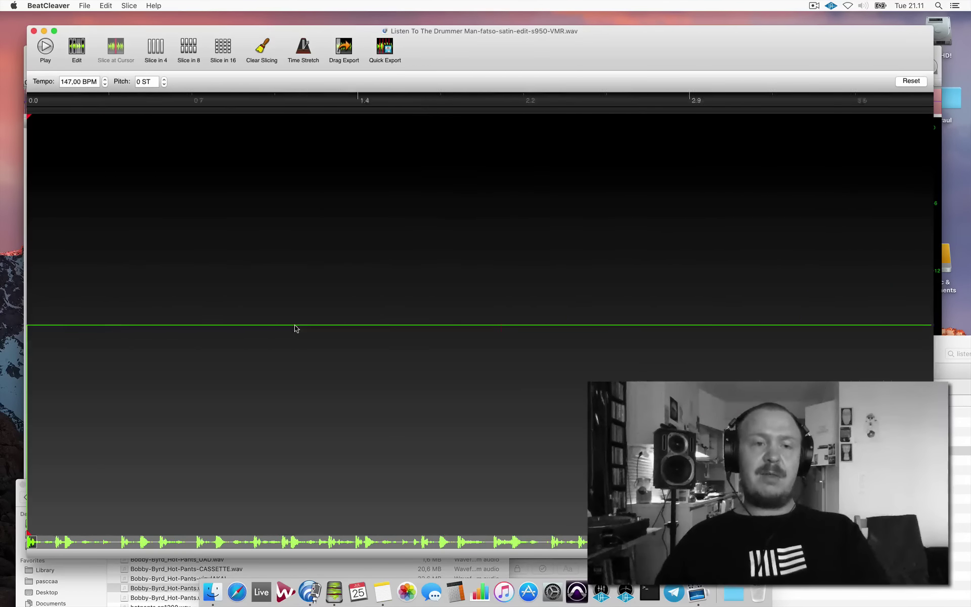
Place the first kick's slice marker right at the end of the opening silence, about 6 ms in.
scroll(296, 328, "down", 3)
scroll(296, 329, "down", 3)
left_click(439, 314)
scroll(538, 314, "down", 3)
scroll(537, 315, "down", 10)
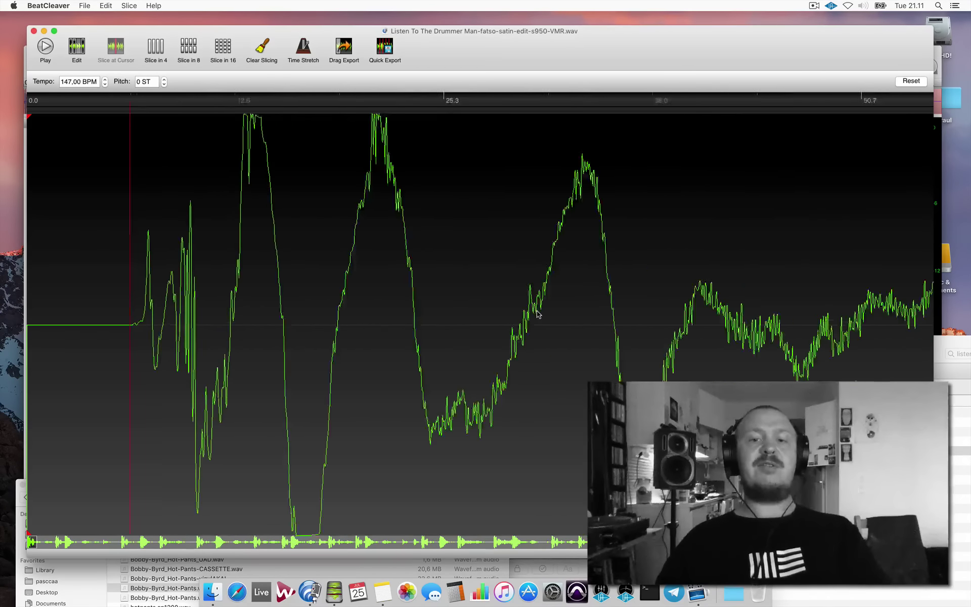
Move the first snare's slice marker, about 0.41 seconds in, closer to the snare's onset.
scroll(538, 315, "down", 3)
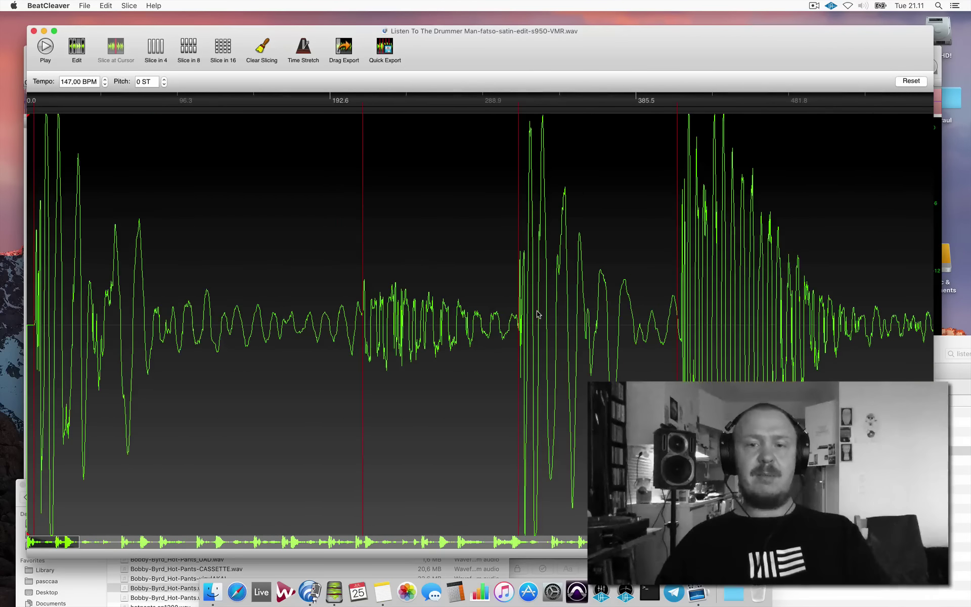
scroll(694, 300, "up", 10)
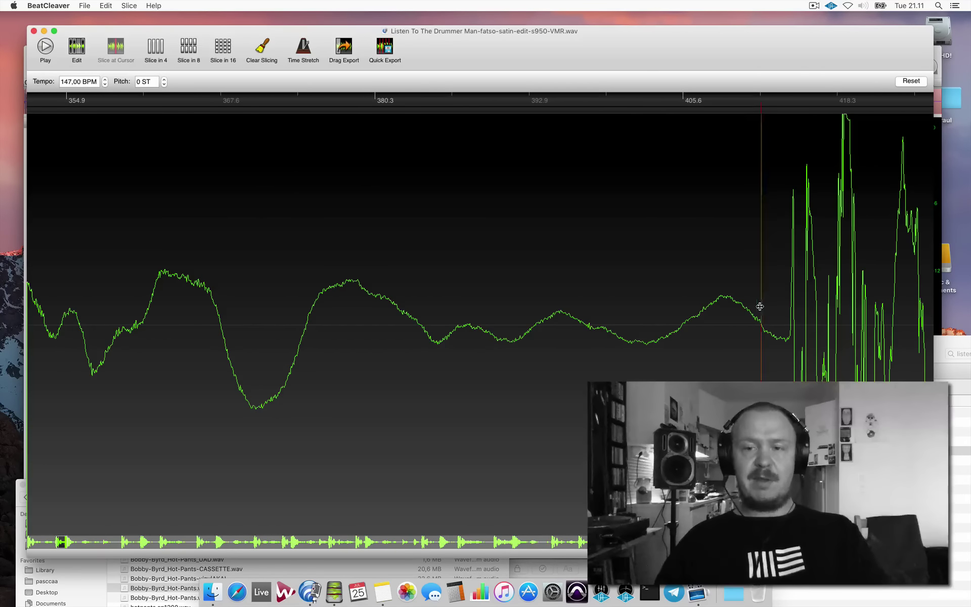
scroll(777, 306, "down", 4)
scroll(777, 305, "up", 3)
scroll(532, 286, "down", 7)
scroll(175, 324, "up", 3)
scroll(176, 324, "down", 3)
scroll(175, 324, "up", 4)
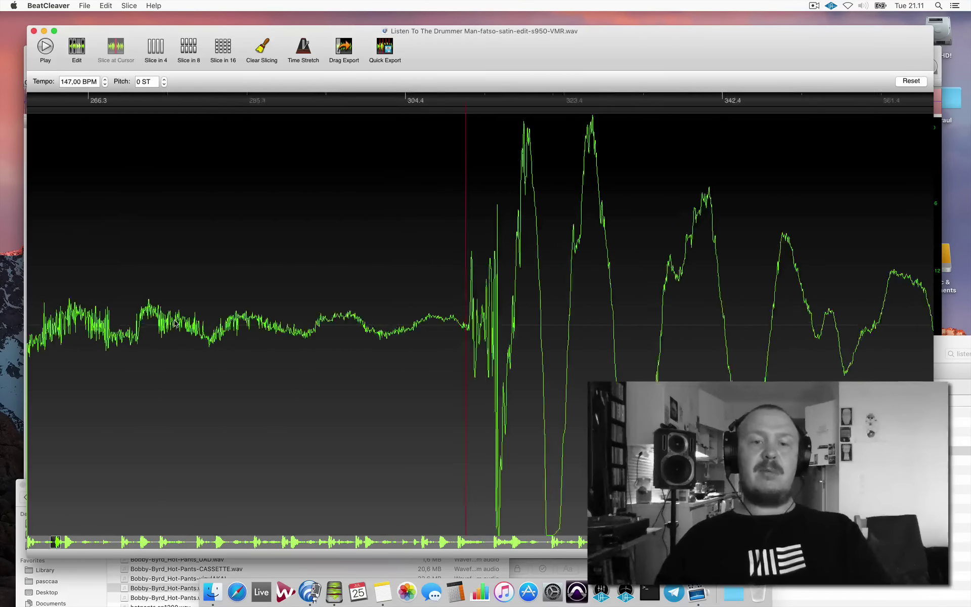
Nudge the second kick's slice marker, about 0.31 seconds in, slightly towards the kick's onset.
scroll(176, 324, "up", 1)
mouse_move(557, 303)
left_mouse_down()
mouse_move(606, 306)
mouse_move(436, 291)
mouse_move(559, 297)
left_mouse_up()
scroll(785, 291, "down", 1)
scroll(785, 291, "down", 5)
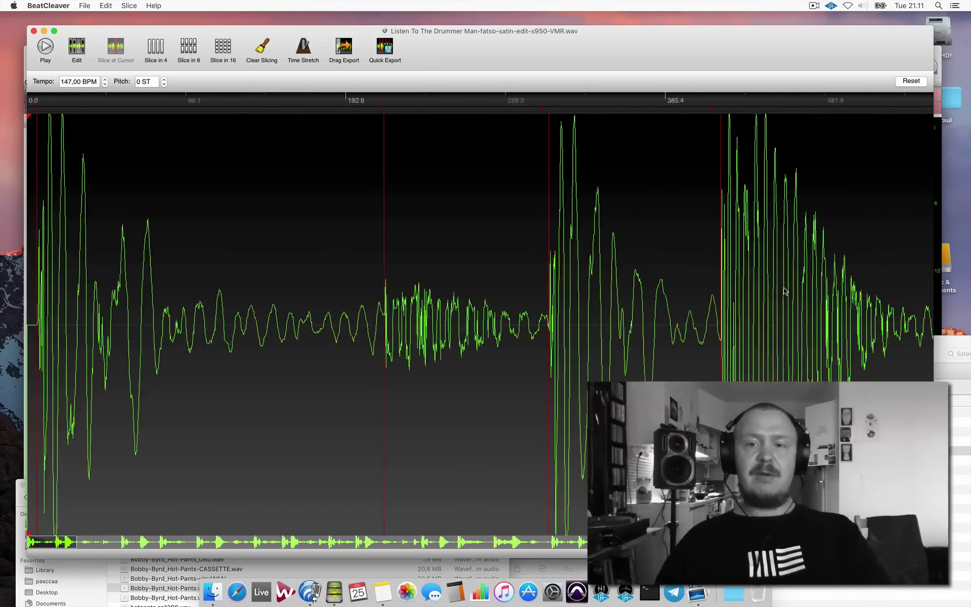
Add a slice marker just before the second snare, at about 1.23 seconds.
scroll(785, 291, "down", 4)
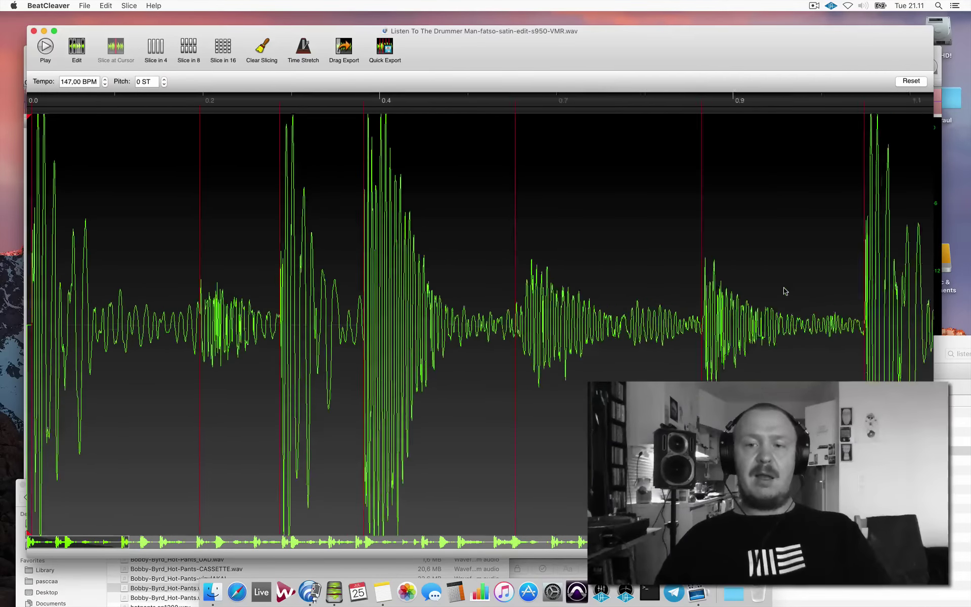
scroll(830, 306, "right", 10)
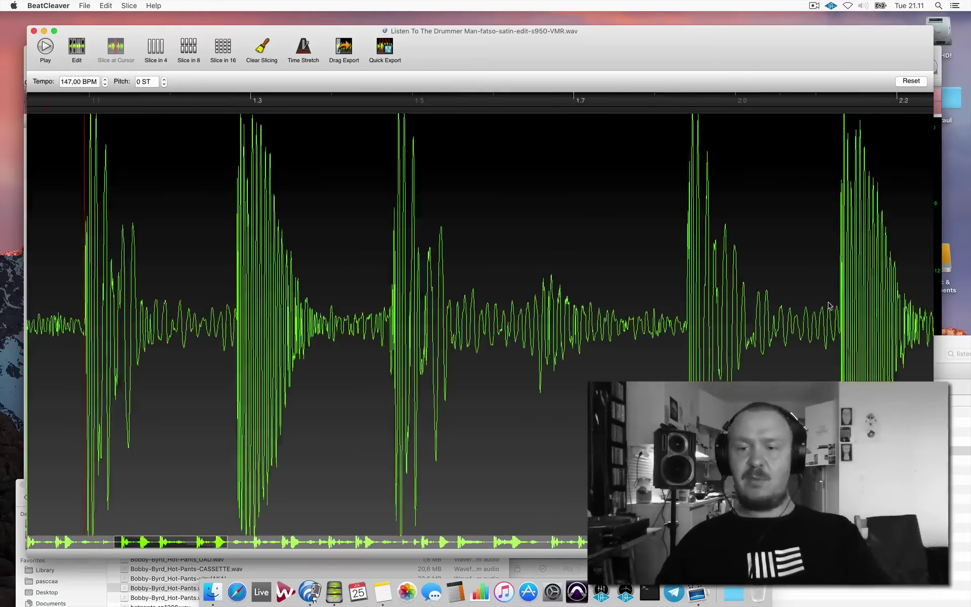
scroll(346, 324, "left", 5)
scroll(346, 324, "up", 5)
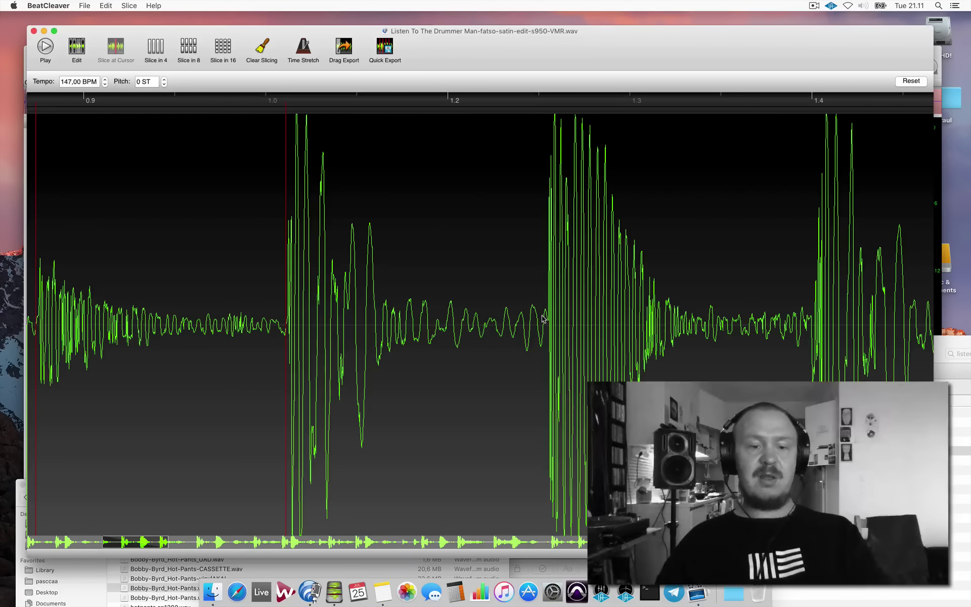
left_click(544, 318)
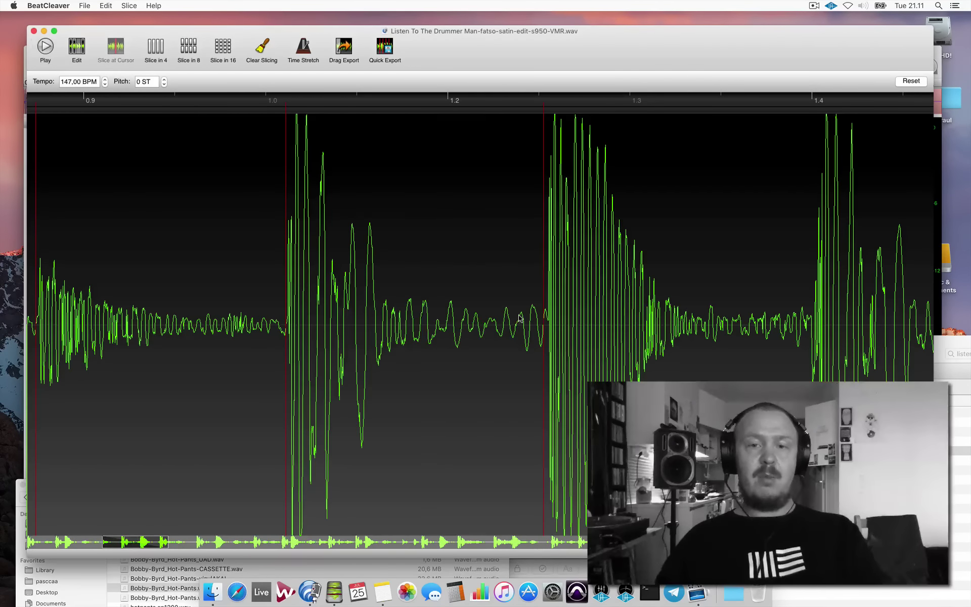
scroll(520, 317, "up", 3)
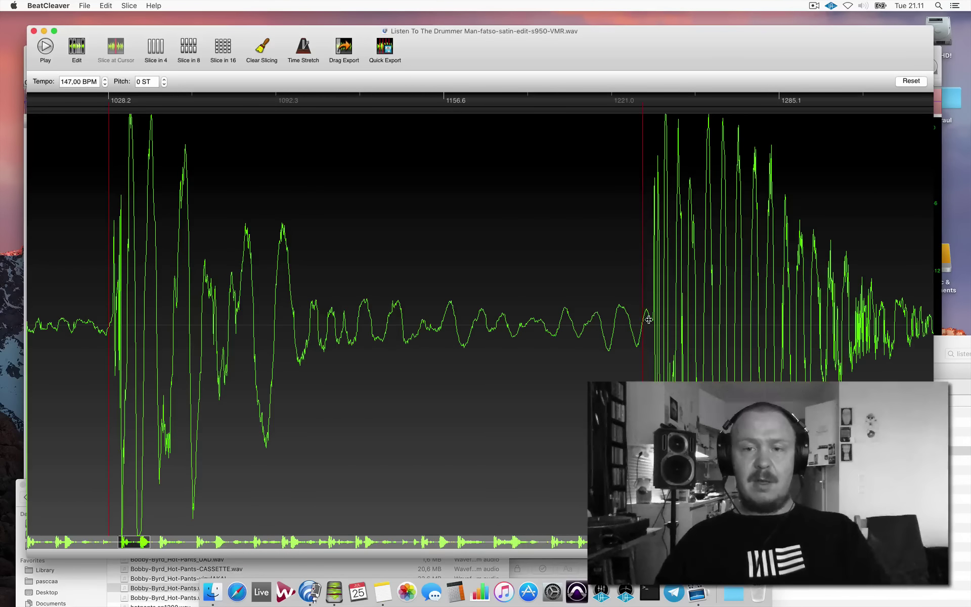
Add slice markers just before the snare at about 3.7 seconds and the kick at about 4.3 seconds, then audition the section between them.
scroll(644, 316, "down", 6)
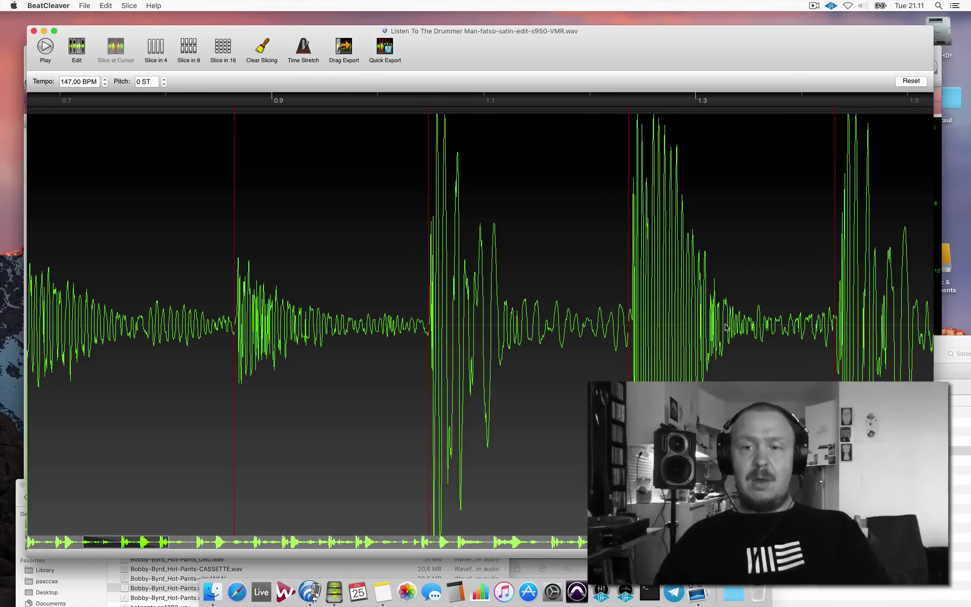
scroll(726, 328, "down", 5)
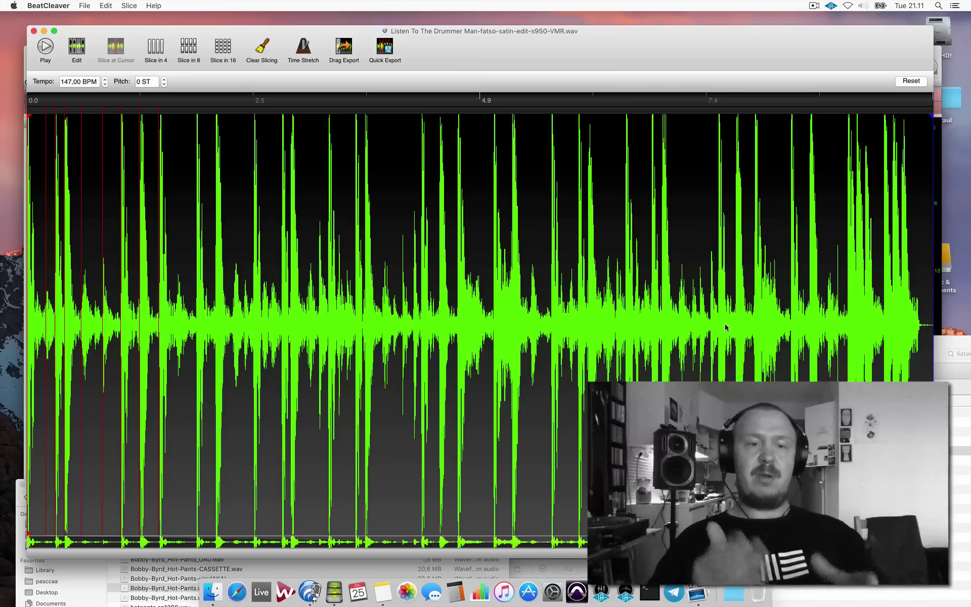
scroll(512, 361, "up", 5)
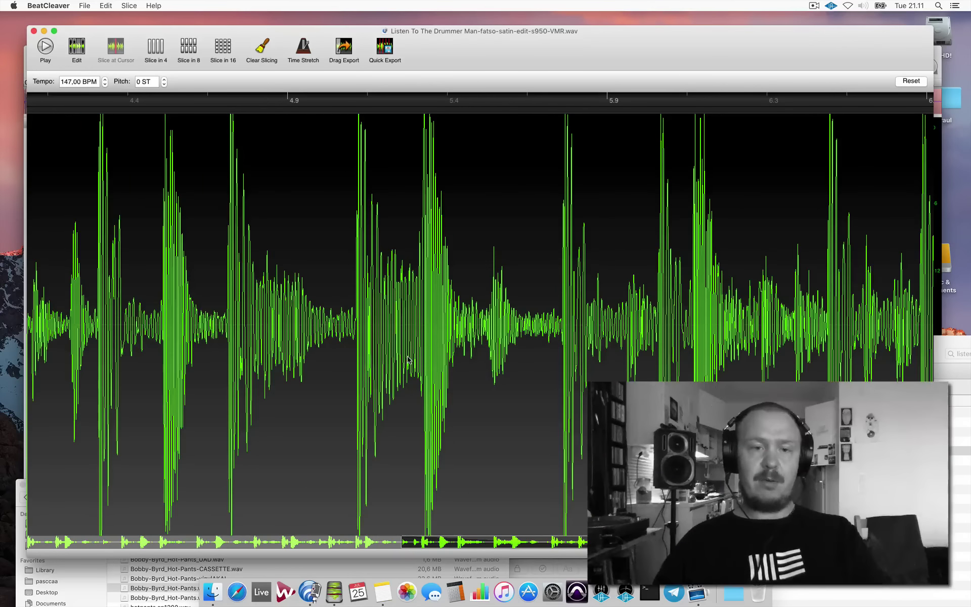
scroll(408, 359, "down", 3)
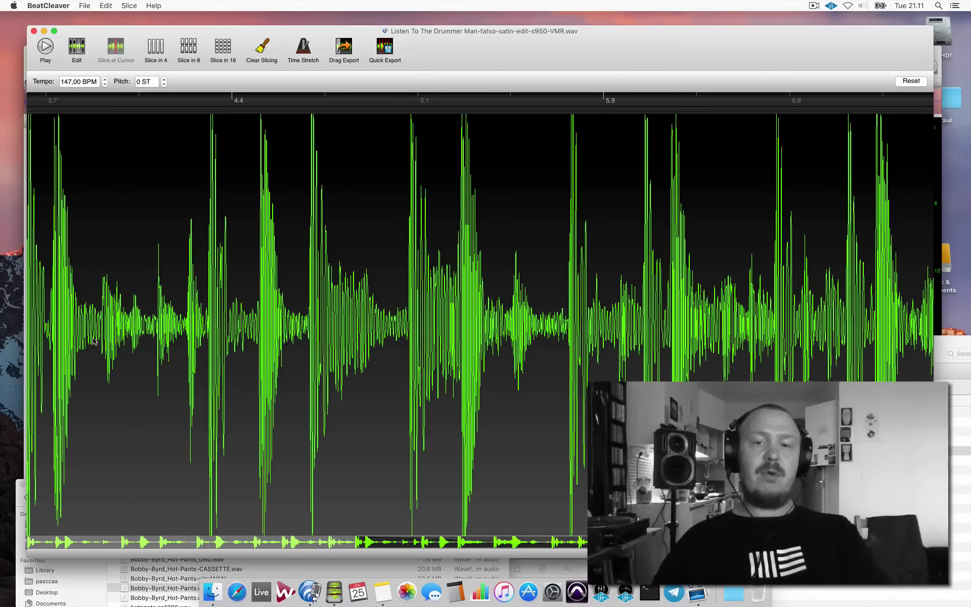
scroll(86, 341, "up", 5)
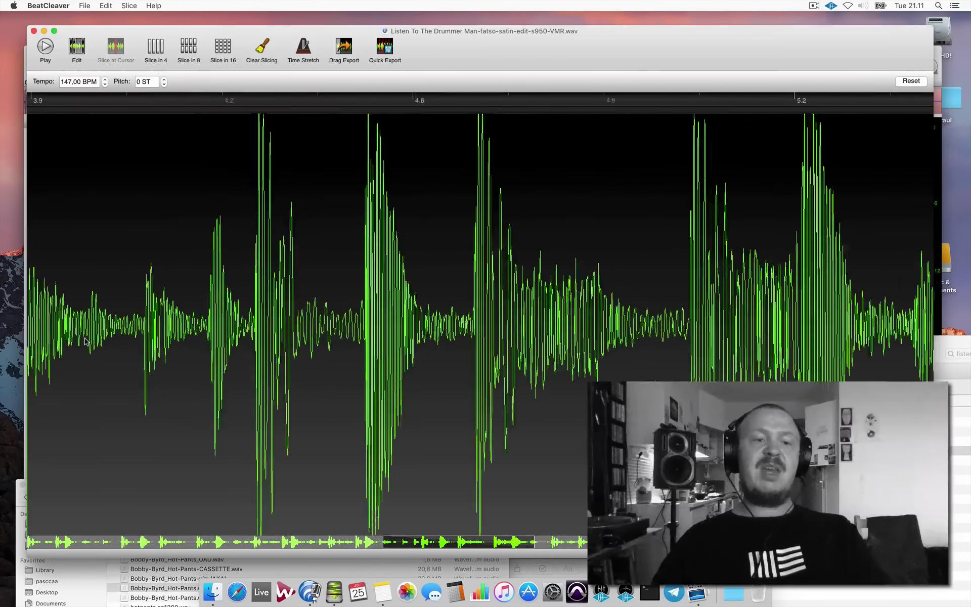
scroll(86, 342, "up", 4)
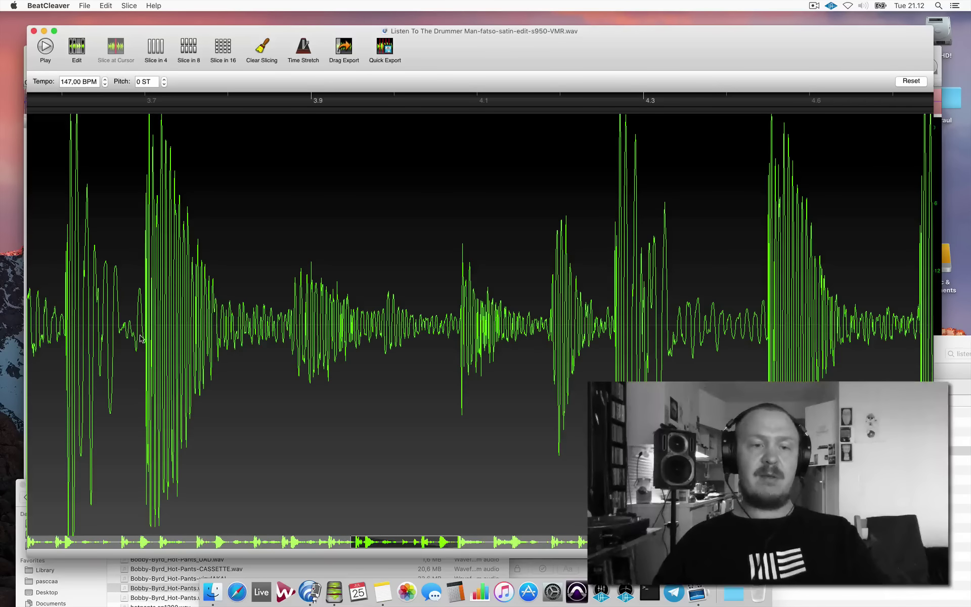
left_click(610, 317, "super")
left_click(374, 342)
left_click(373, 341)
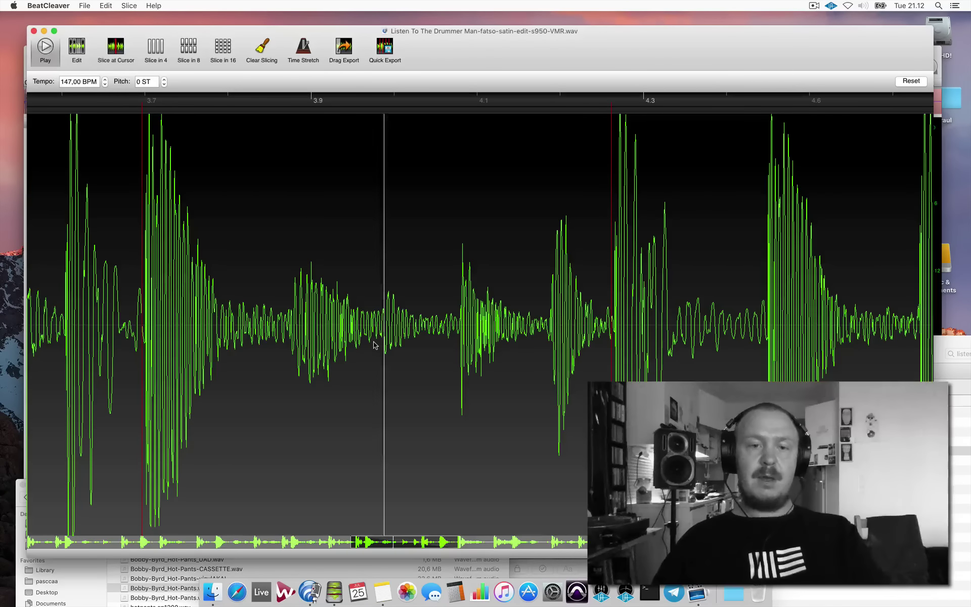
Add slice markers just before the quiet hits at about 3.9 and 4.1 seconds and audition their slices.
left_click(286, 327, "super")
left_click(262, 332)
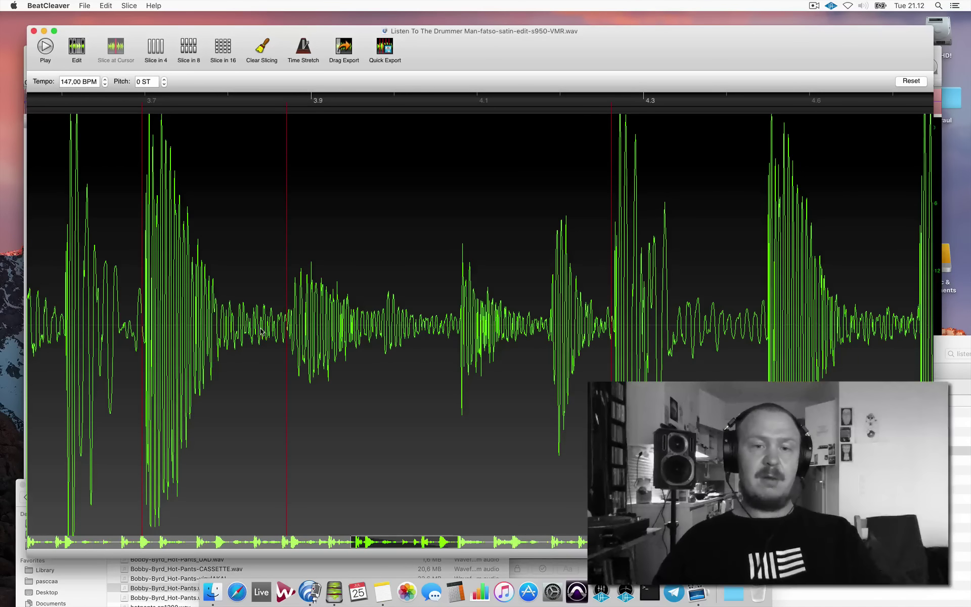
left_click(457, 321, "super")
left_click(422, 331)
left_click(422, 331)
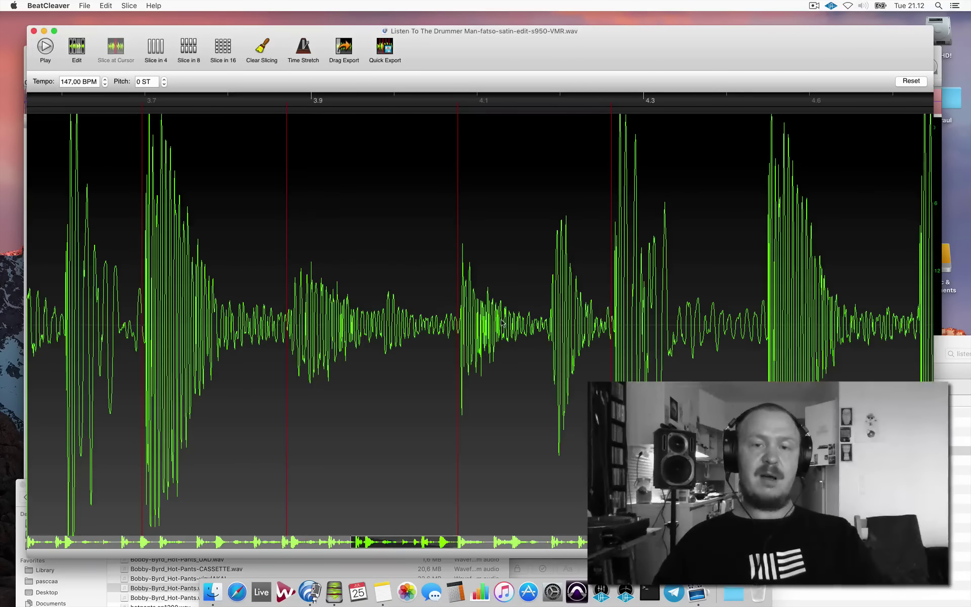
Add a slice marker just before the short ghost hit at about 4.2 seconds and audition the slice preceding it.
scroll(501, 320, "up", 3)
left_click(562, 319)
left_click(571, 319)
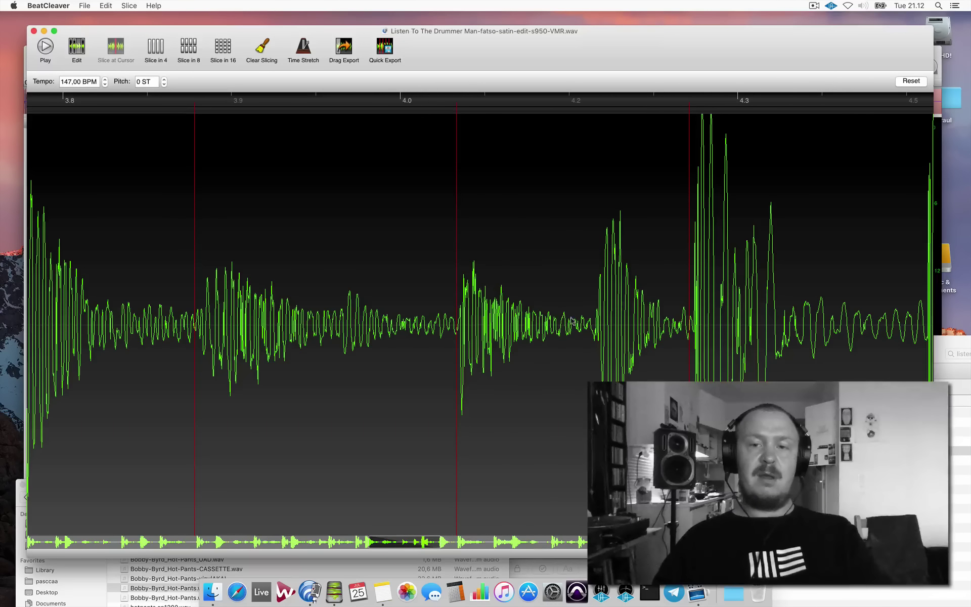
left_click(574, 323)
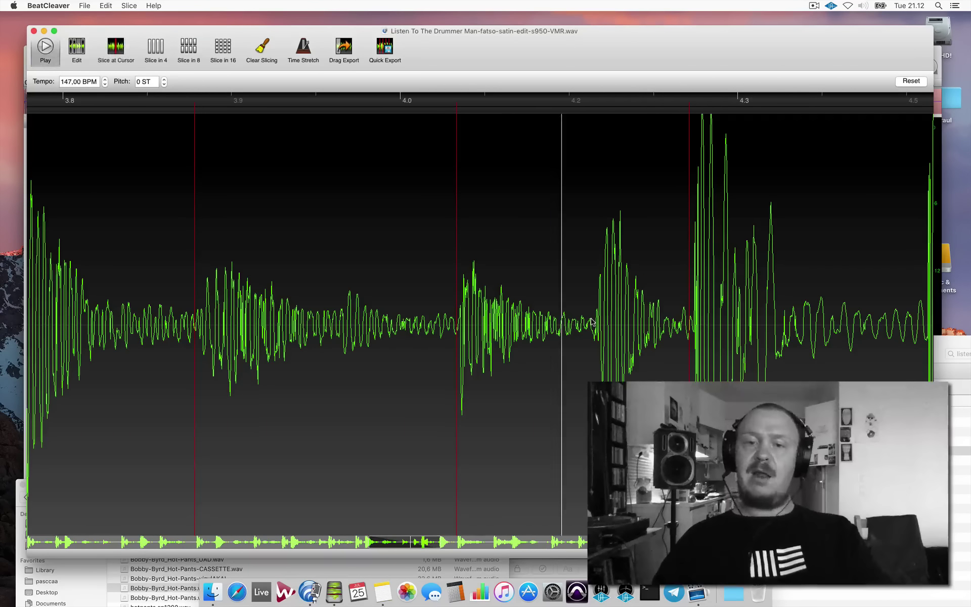
left_click(551, 323)
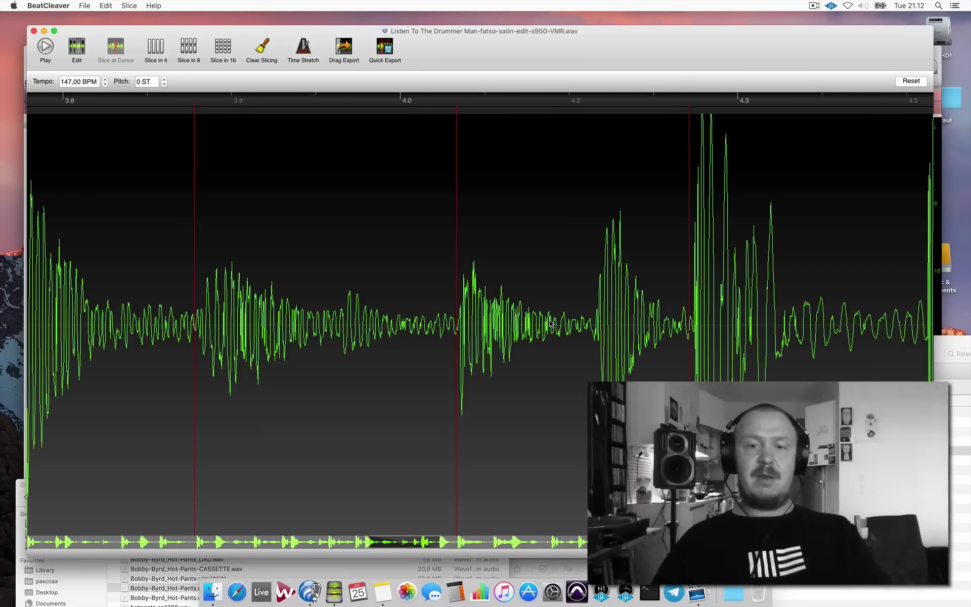
left_click(593, 317, "super")
left_click(537, 337)
left_click(550, 332)
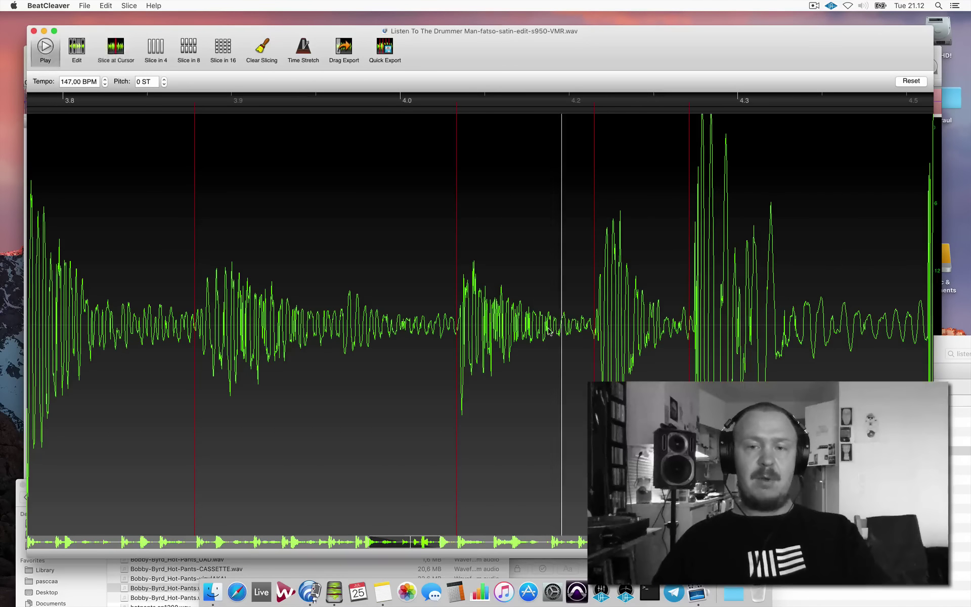
left_click(517, 332)
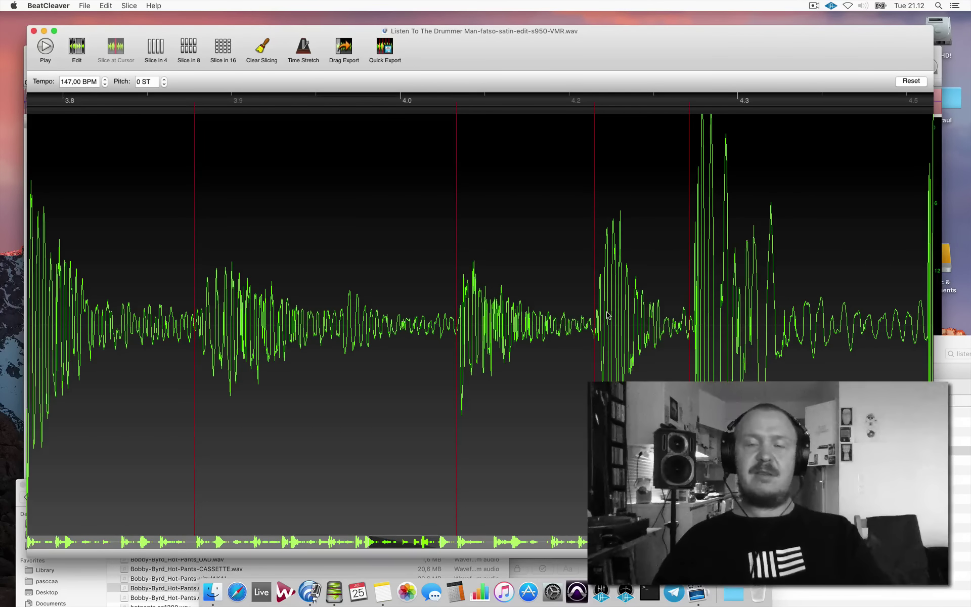
scroll(608, 315, "down", 3)
scroll(608, 315, "down", 4)
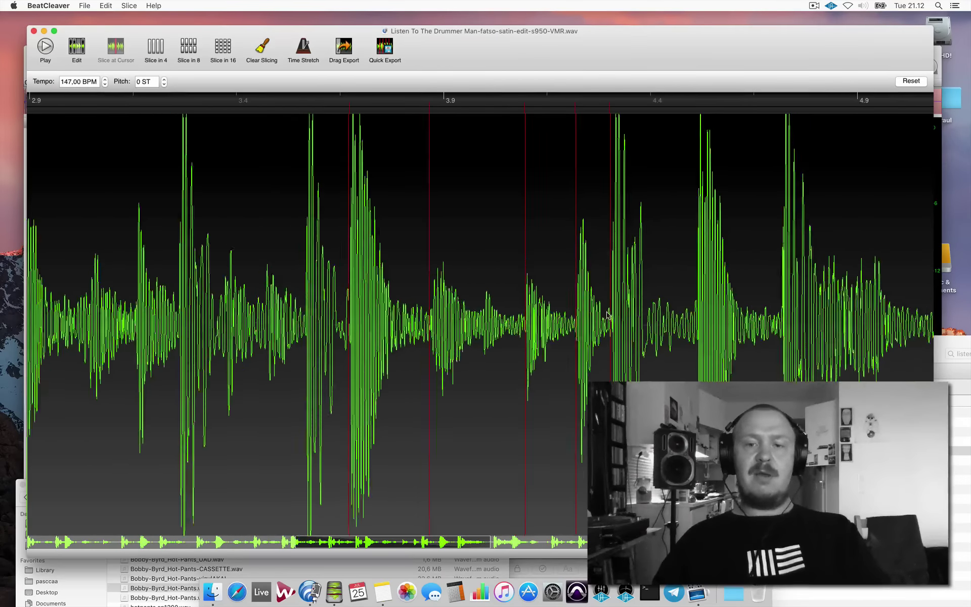
scroll(608, 316, "down", 5)
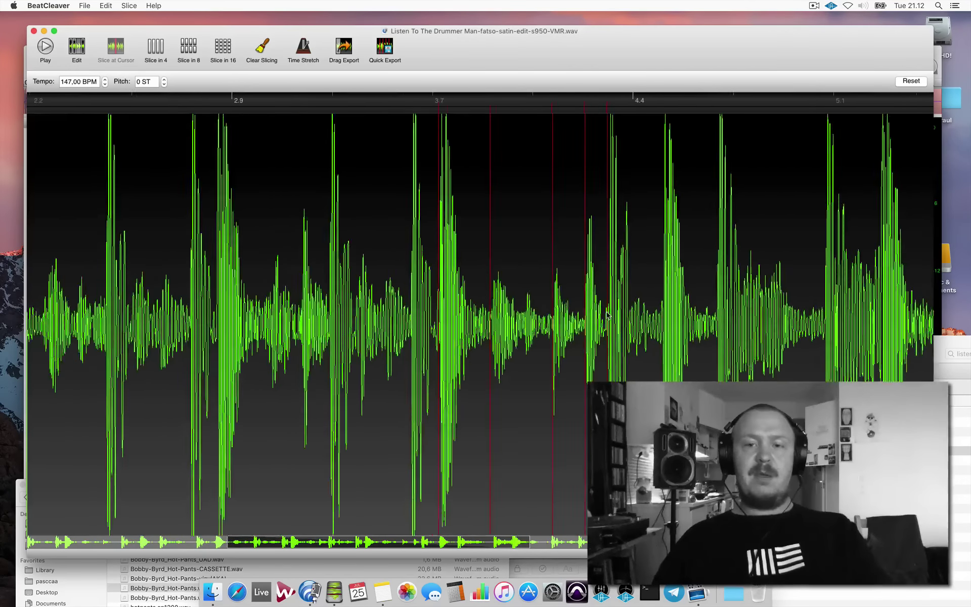
scroll(321, 310, "up", 5)
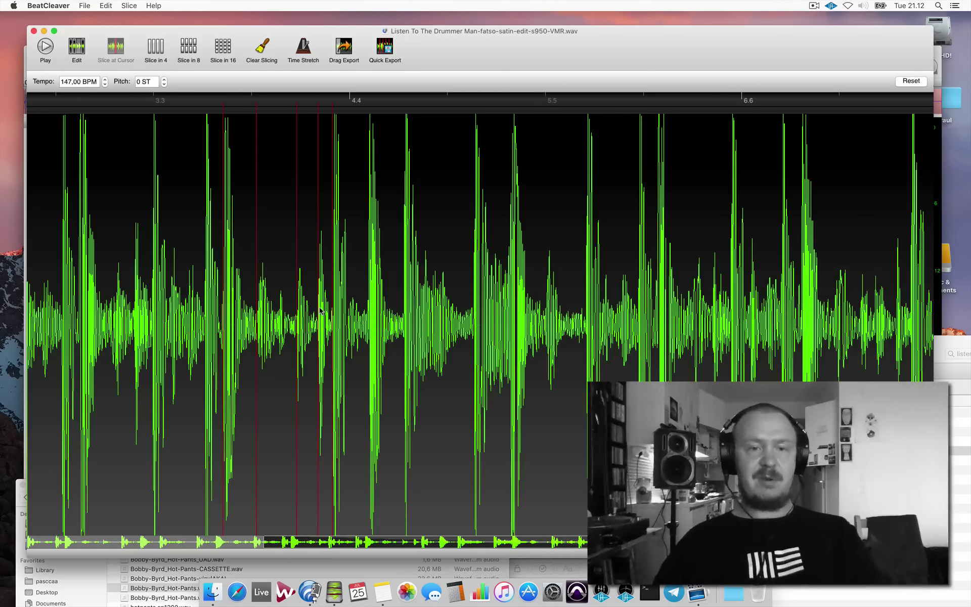
scroll(320, 309, "down", 5)
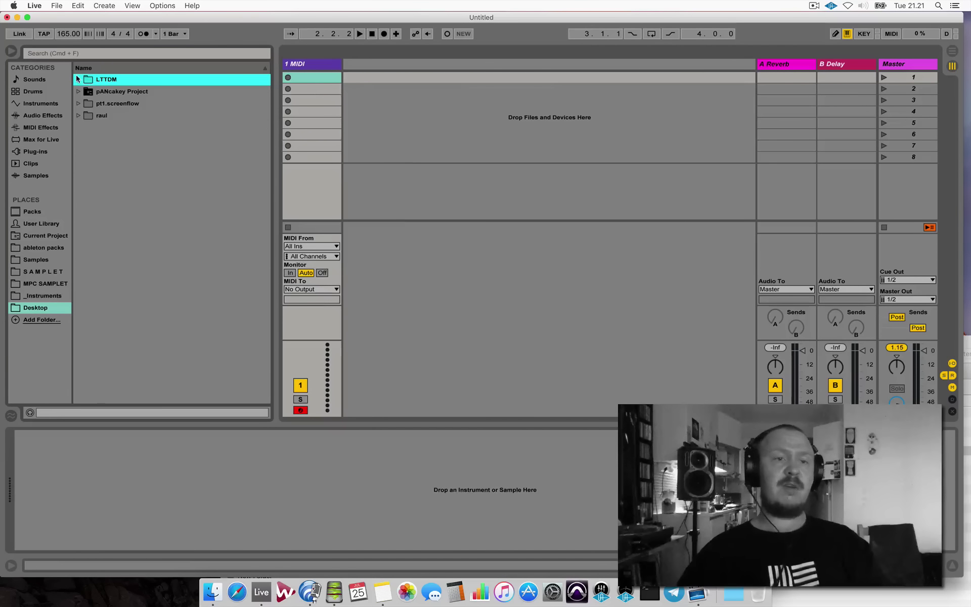
In Ableton Live, expand the LTTDM folder on the Desktop and load a Drum Rack onto the MIDI track.
left_click(77, 80)
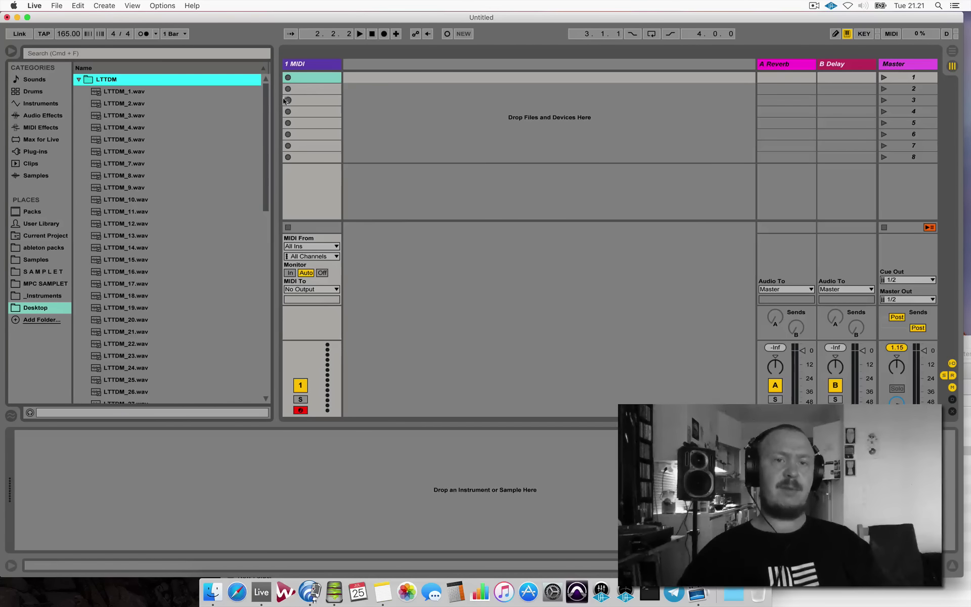
left_click(306, 64)
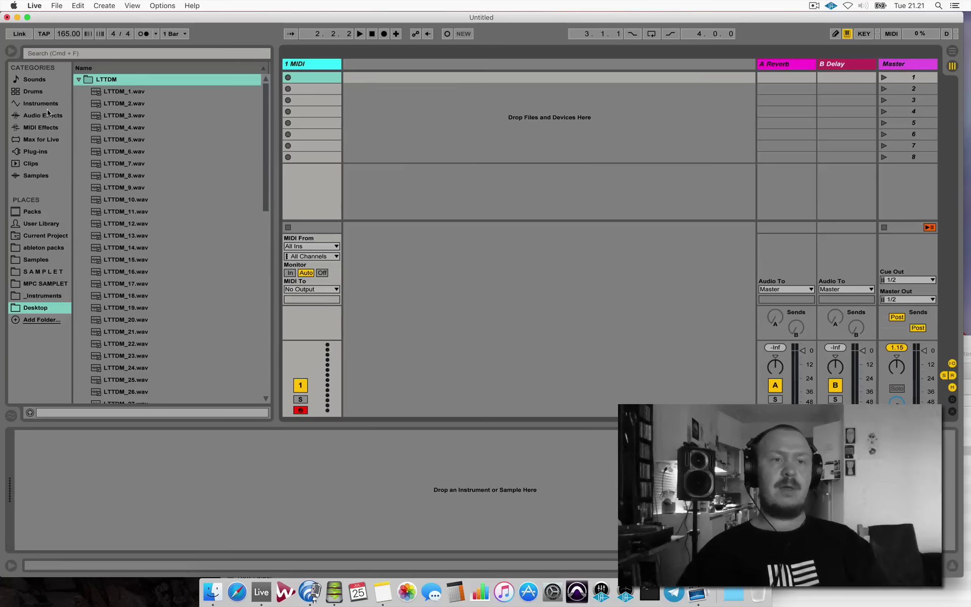
left_click(40, 104)
double_click(115, 104)
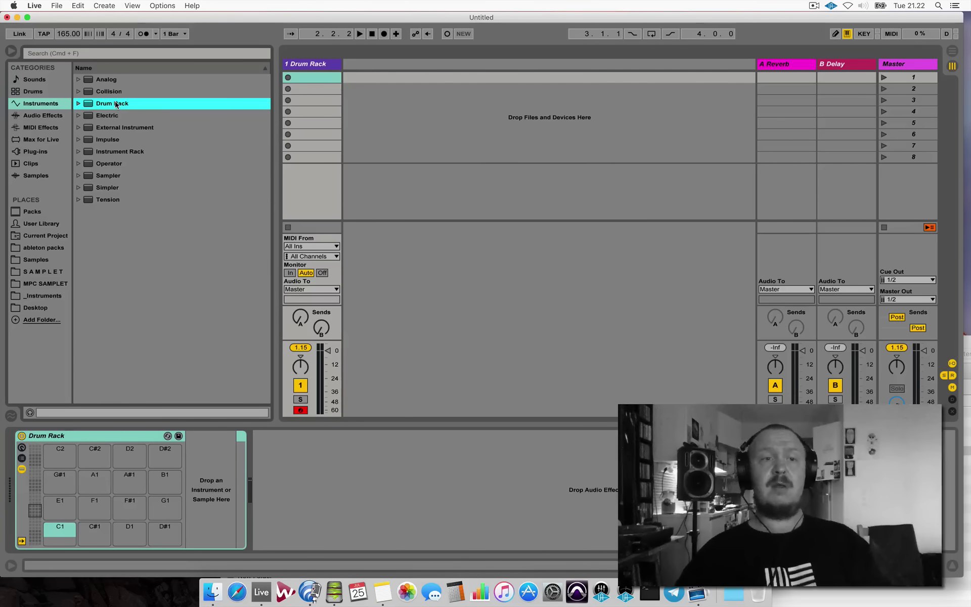
Load all the samples from LTTDM_1.wav to LTTDM_64.wav onto the Drum Rack's pads, starting at C1.
left_click(36, 308)
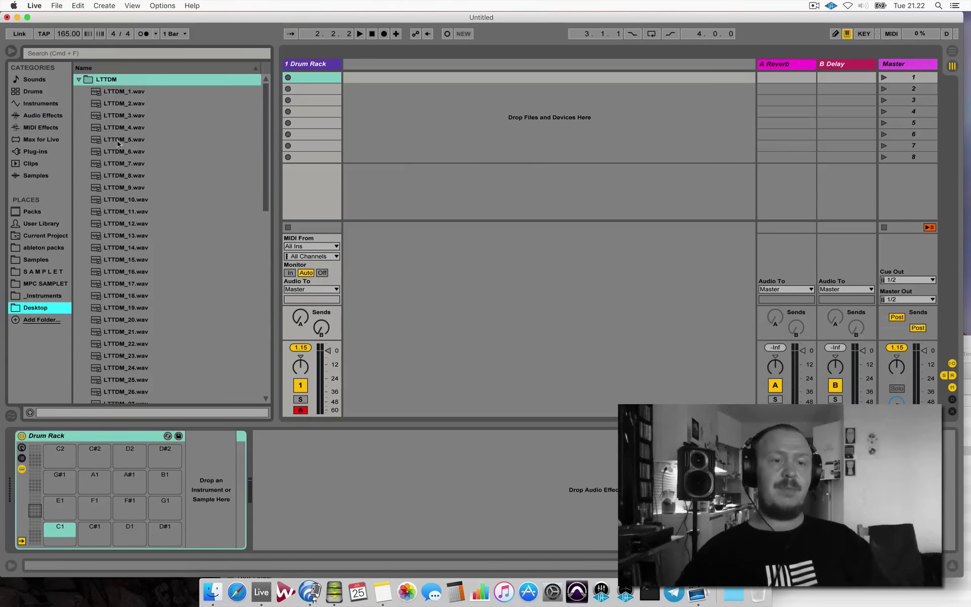
left_click(122, 92)
scroll(165, 223, "down", 10)
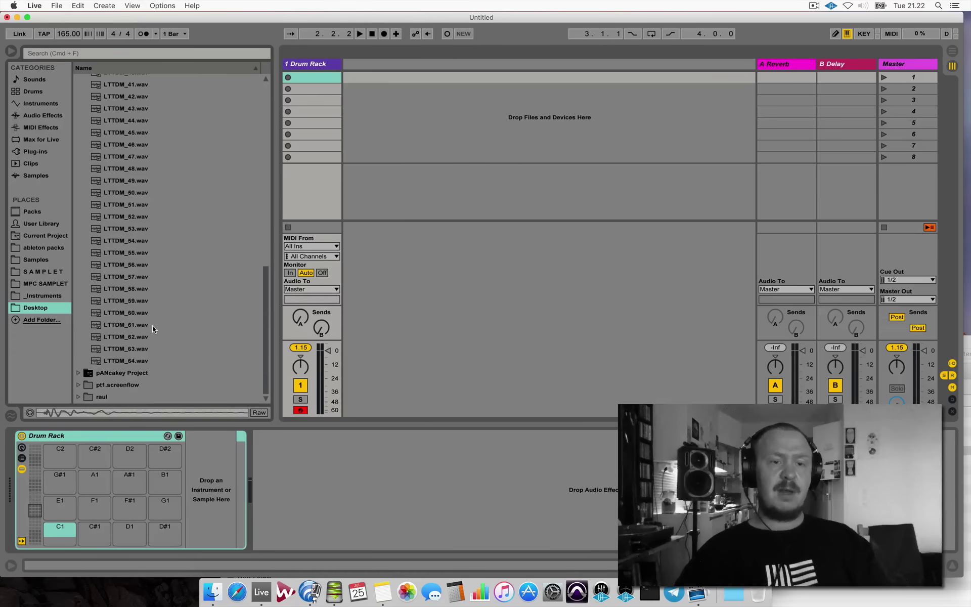
left_click(137, 361, "shift")
left_click_drag(130, 361, 72, 516)
Audition several of the Drum Rack's loaded LTTDM slices.
key("w")
key("s")
key("e")
key("d")
key("f")
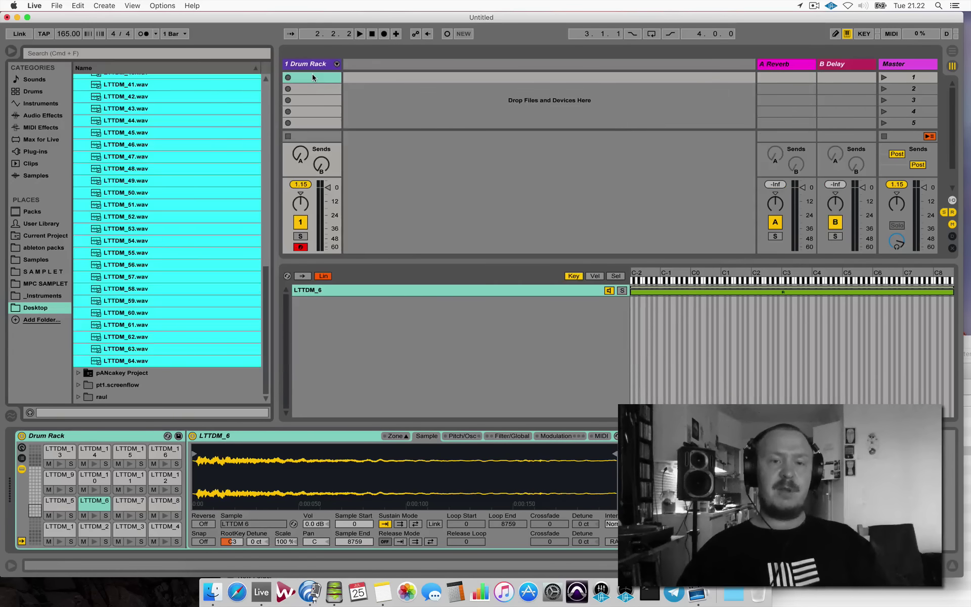
Create a MIDI clip in the Drum Rack track's first slot and add an eighth-note LTTDM_1 hit at 1.1.1.
double_click(313, 77)
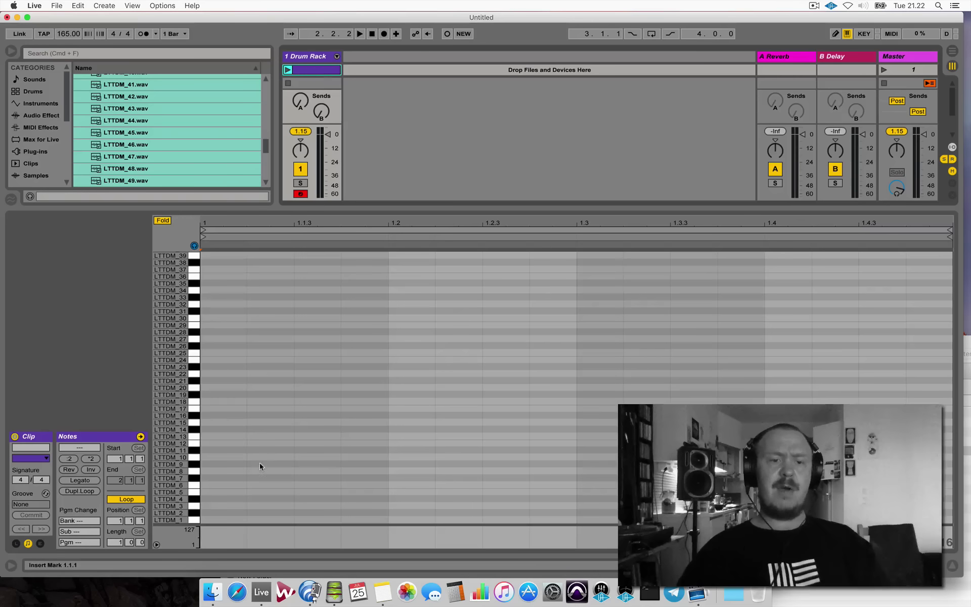
left_click_drag(170, 461, 179, 460)
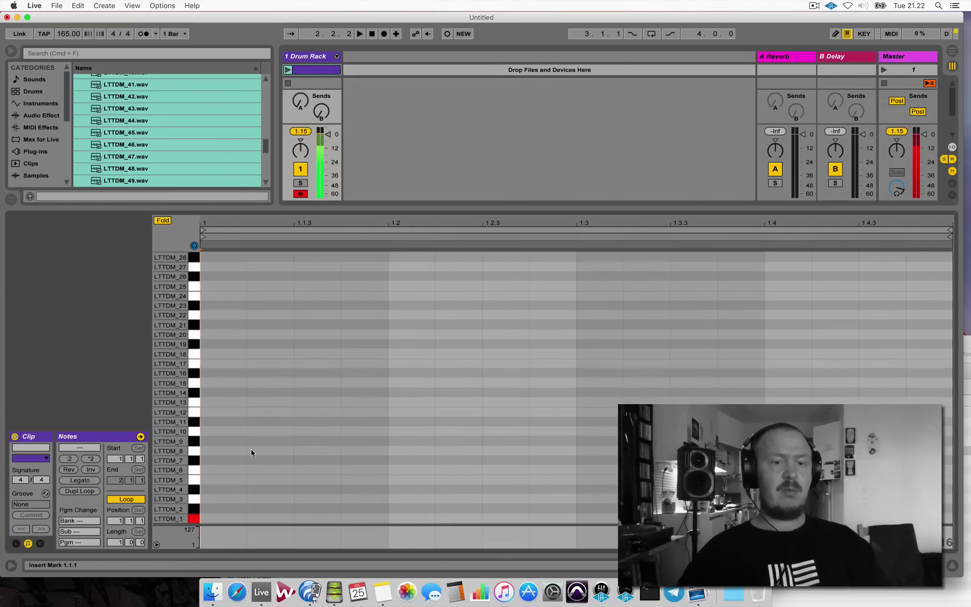
double_click(219, 519)
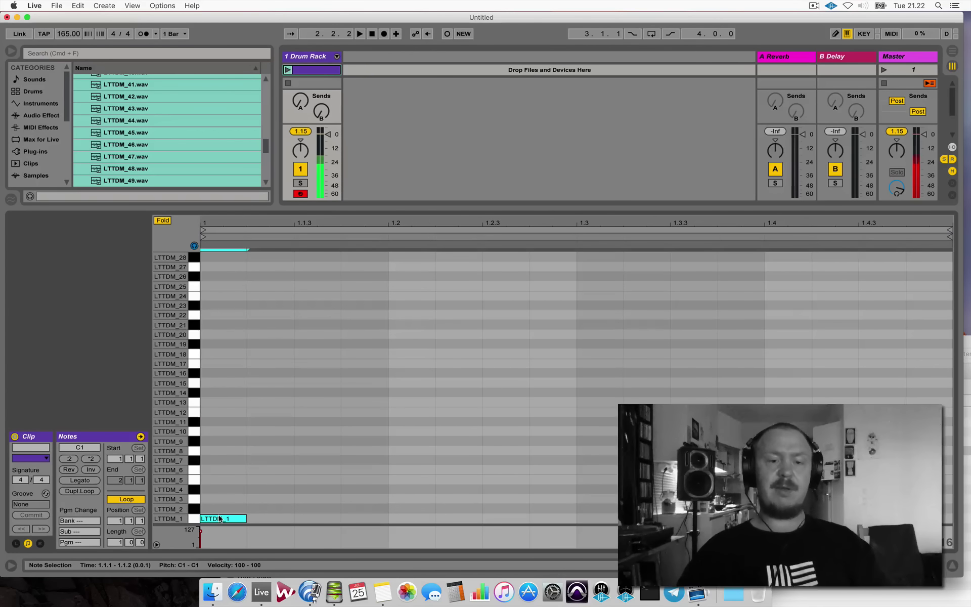
key("shift+Right")
key("shift+Right")
key("shift+Right")
key("shift+Left")
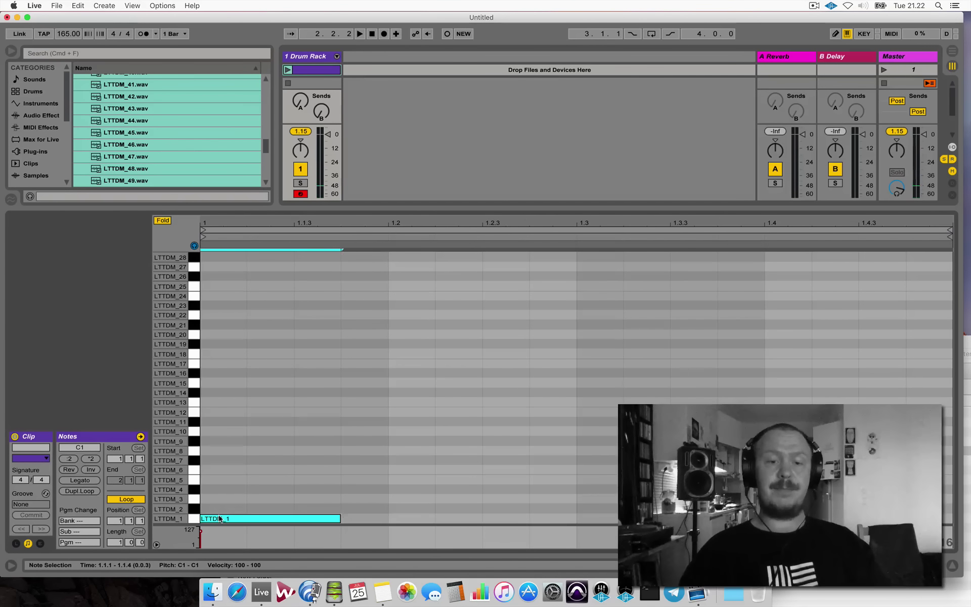
key("shift+Left")
Duplicate the note onward to place LTTDM_2 at 1.1.3, LTTDM_4 at 1.2 and LTTDM_6 at 1.2.3.
key("super+d")
key("Up")
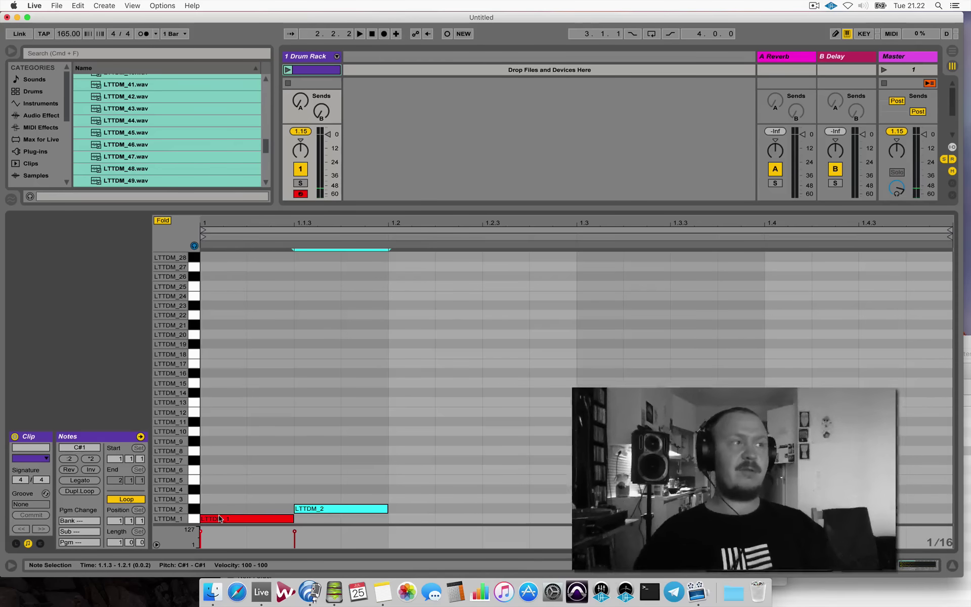
key("super+d")
key("Up")
key("Up")
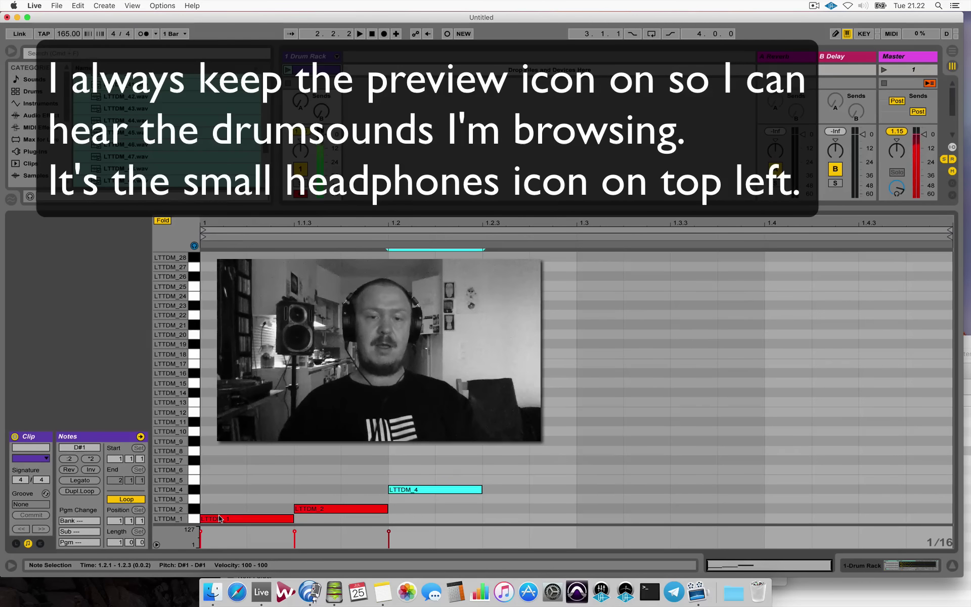
key("super+d")
key("Up")
key("Up")
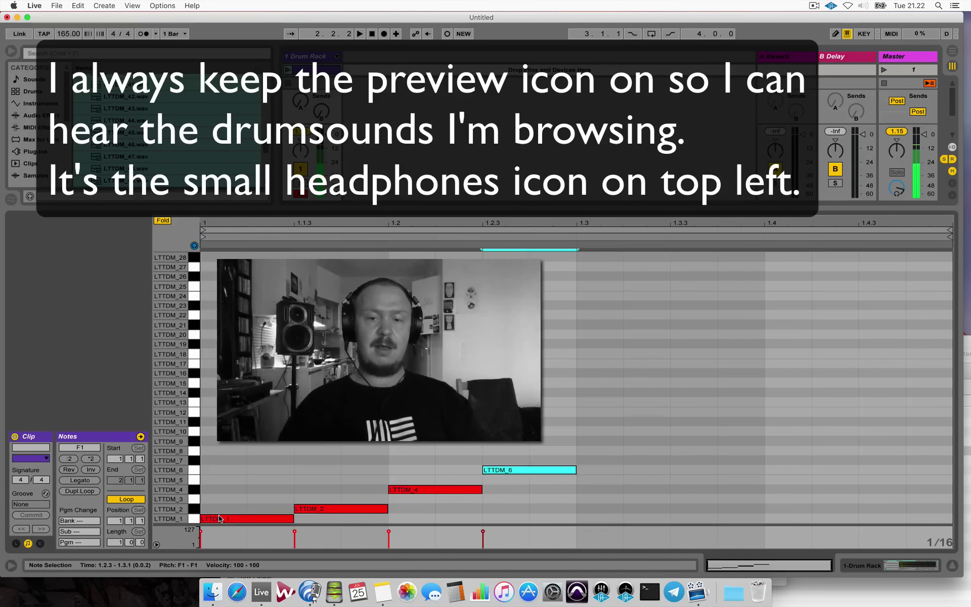
Continue the pattern with duplicated notes, placing LTTDM_9 at 1.3 and LTTDM_10 at 1.3.3.
key("super+d")
key("Up")
key("Up")
key("Up")
key("Up")
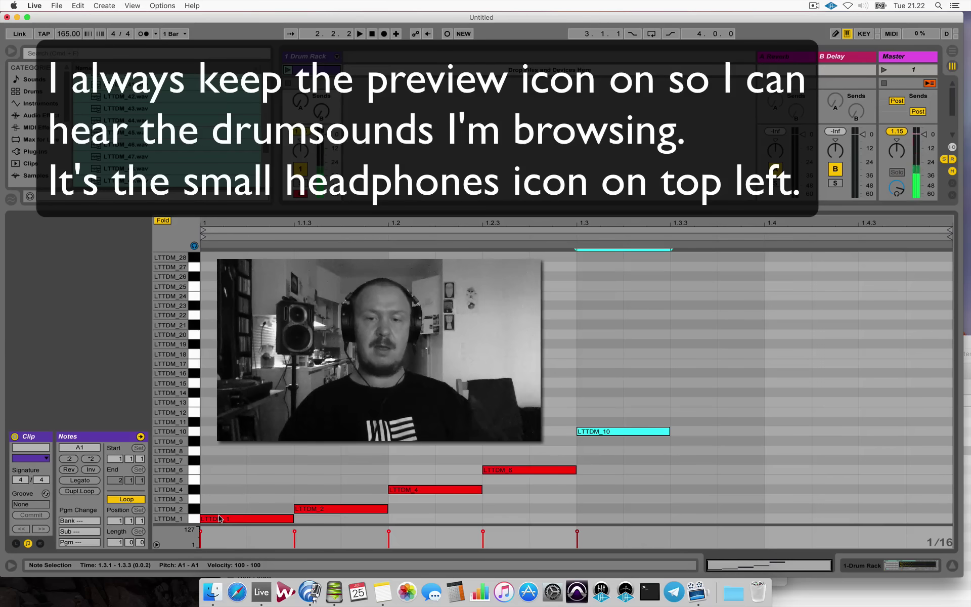
key("Down")
key("super+d")
key("Up")
Fill the last beat of the bar with duplicated notes: LTTDM_12 at 1.4 and LTTDM_15 at 1.4.3.
key("super+d")
key("Up")
key("Up")
key("super+d")
key("Up")
key("Up")
key("Up")
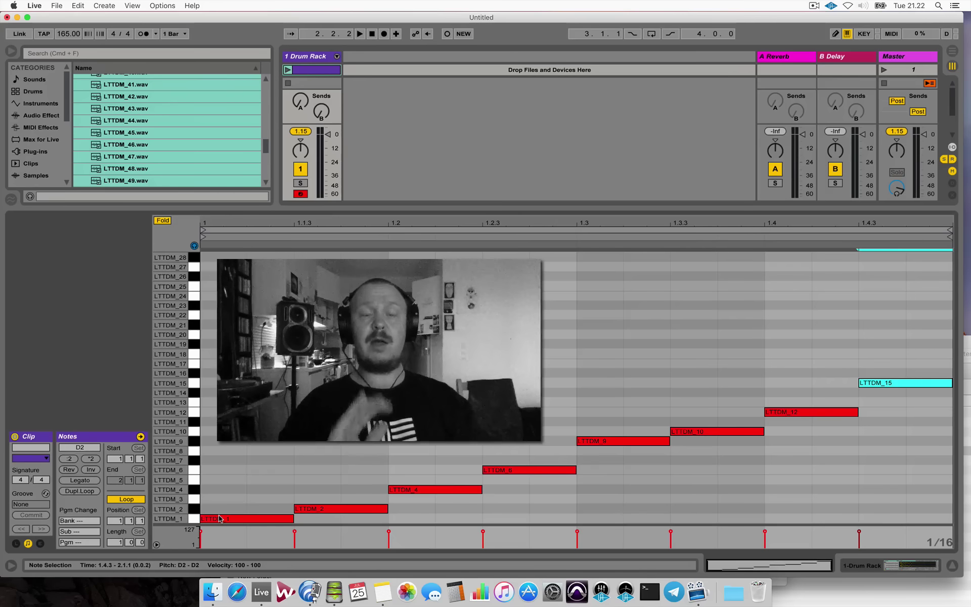
Play the clip, change its final hit at 1.4.3 to LTTDM_13, and play the pattern again.
left_click(287, 70)
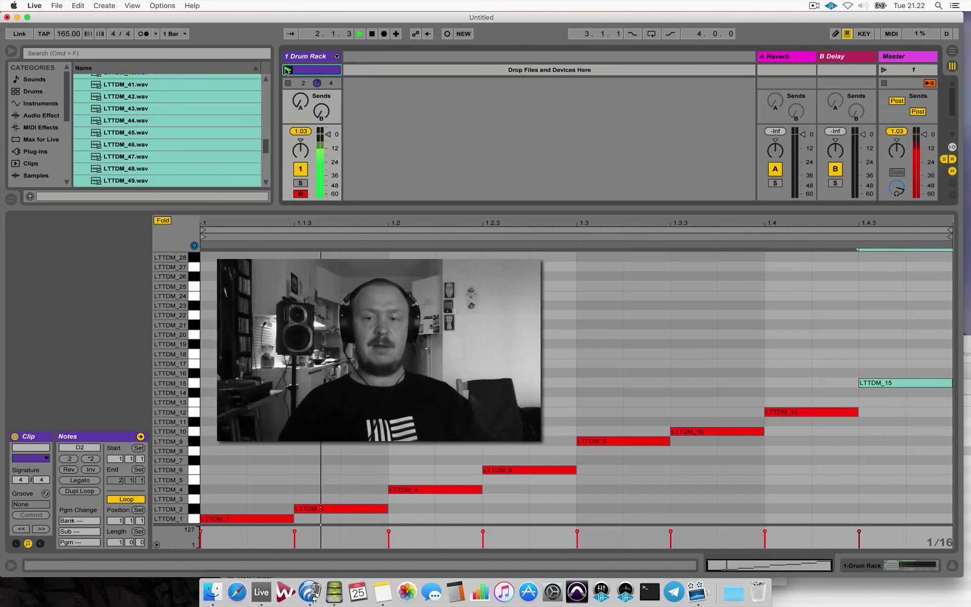
key("space")
left_click(904, 385)
key("Up")
key("Down")
key("Down")
key("Down")
key("space")
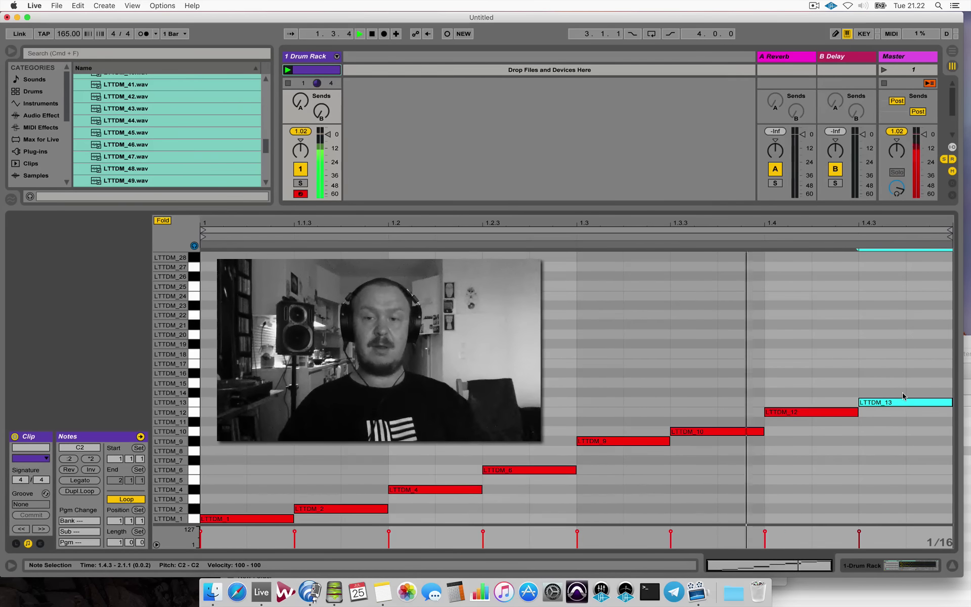
Stop playback and widen the clip's note grid to 1/8.
key("space")
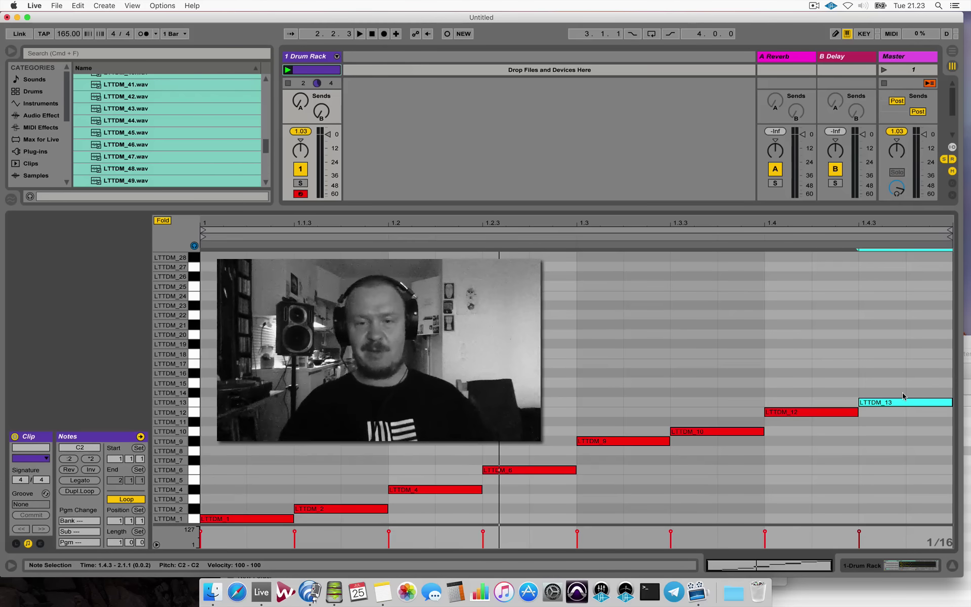
left_click(529, 405)
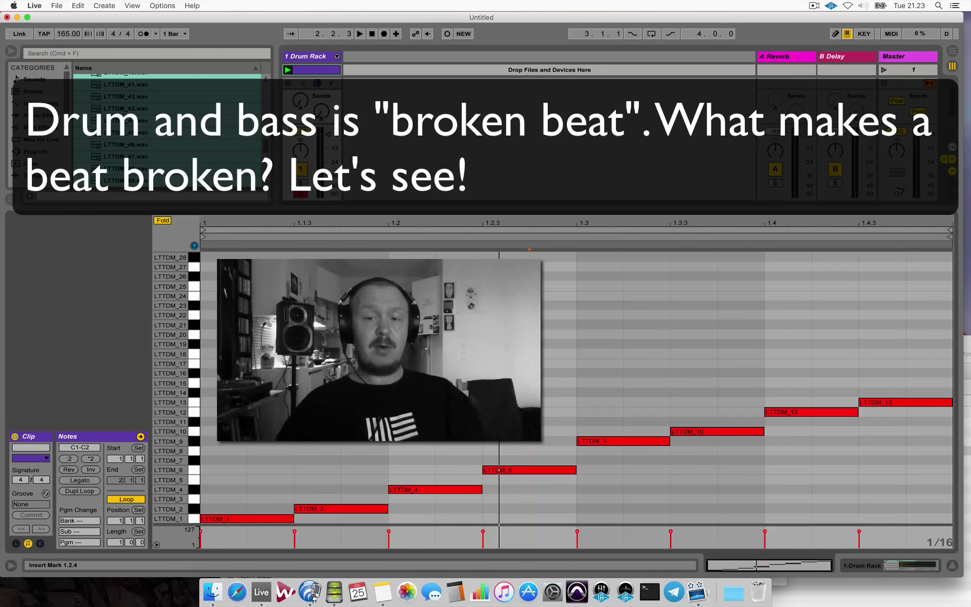
key("super+2")
left_click(389, 385)
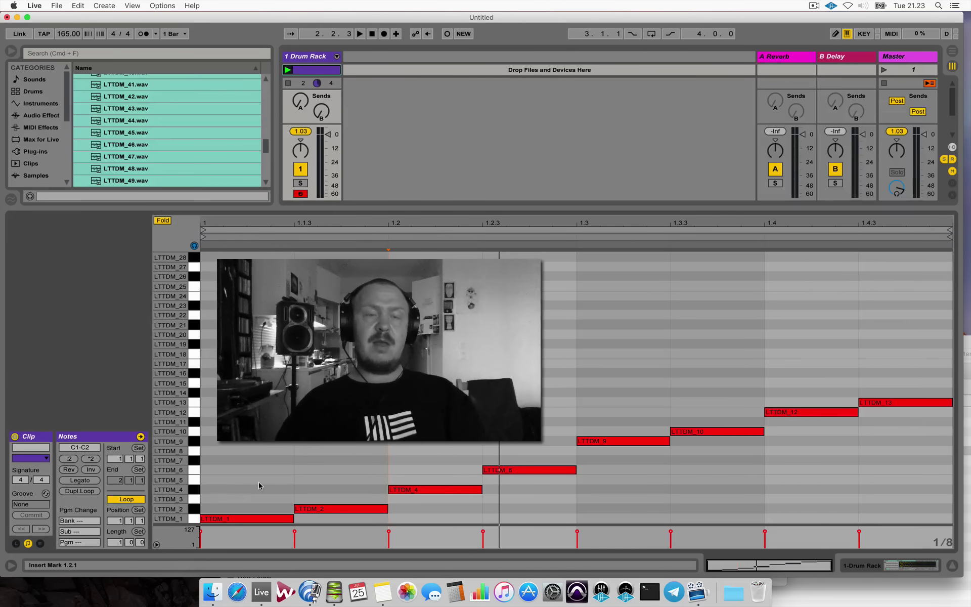
Play the clip and audition the main-beat hits LTTDM_1 at 1.1, LTTDM_4 at 1.2 and LTTDM_12 at 1.4.
left_click(248, 520)
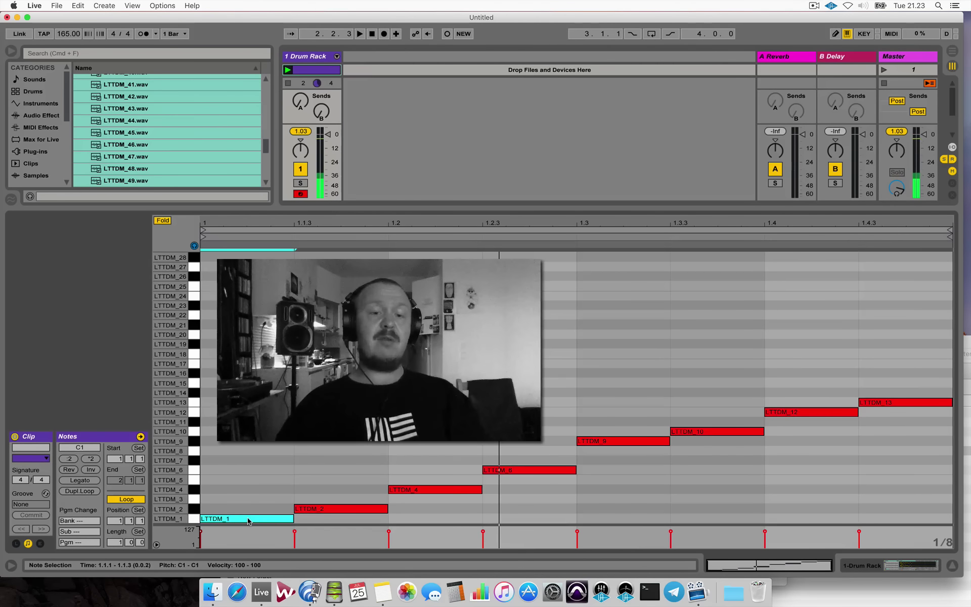
left_click(418, 489)
left_click(324, 452)
key("space")
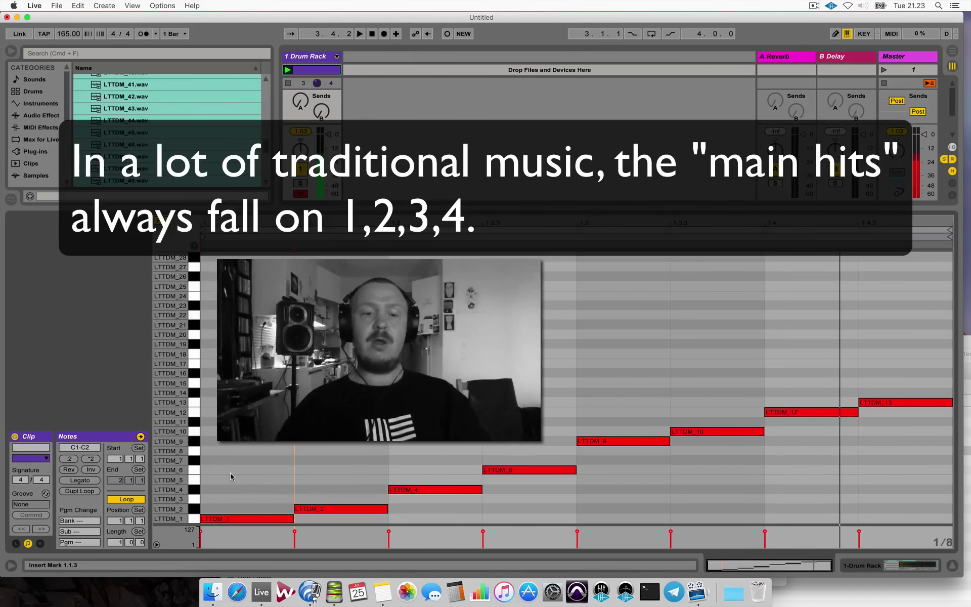
left_click(228, 519)
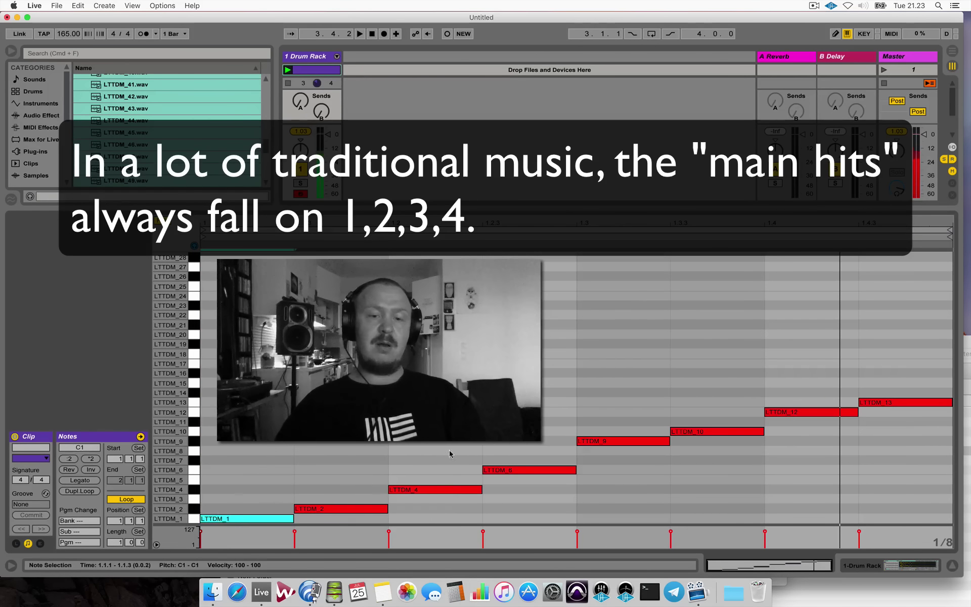
left_click(442, 462)
left_click(436, 489)
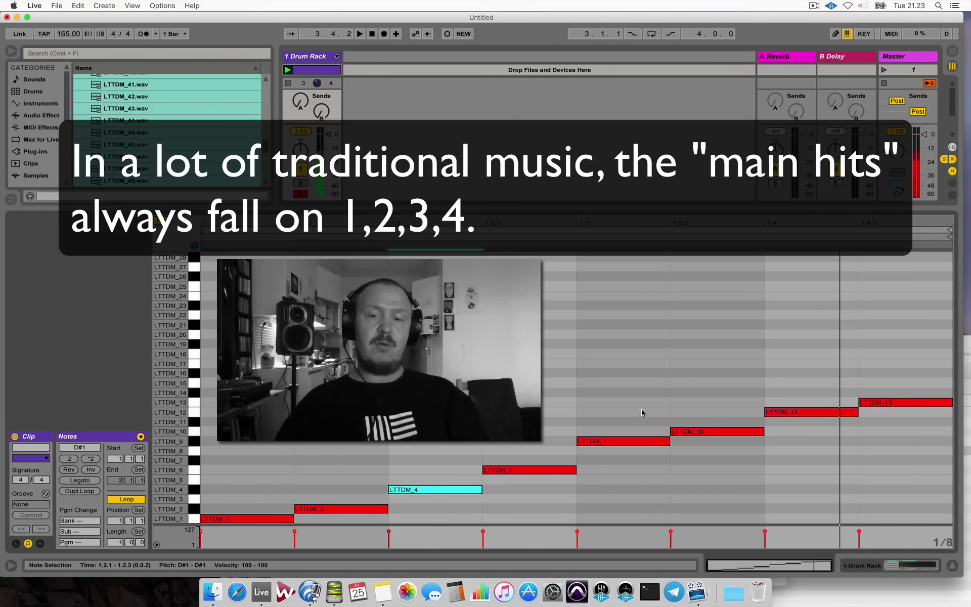
left_click(805, 411)
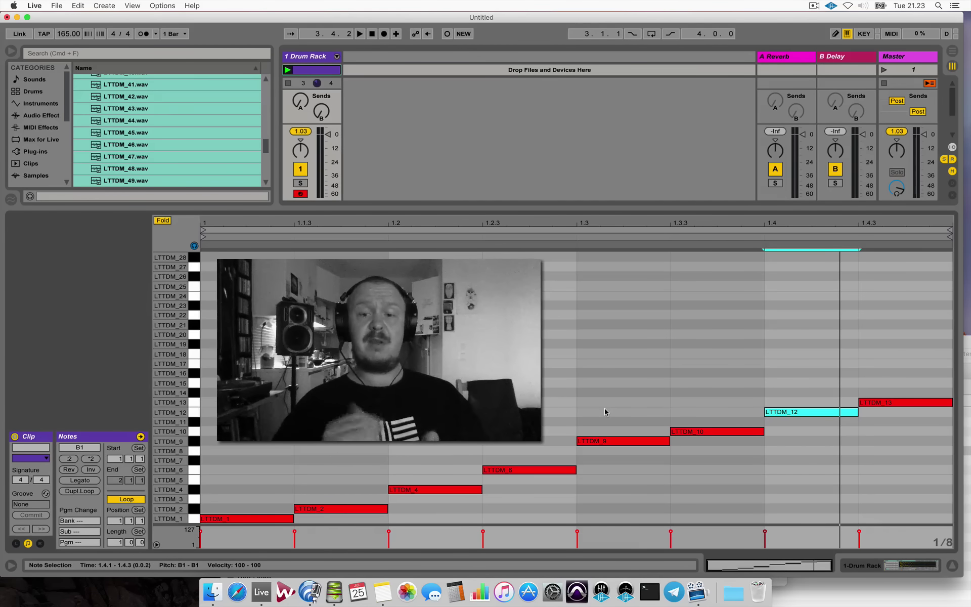
Swap the two hits of beat three, putting LTTDM_10 at 1.3 and LTTDM_9 at 1.3.3, and play the pattern.
left_click(618, 441)
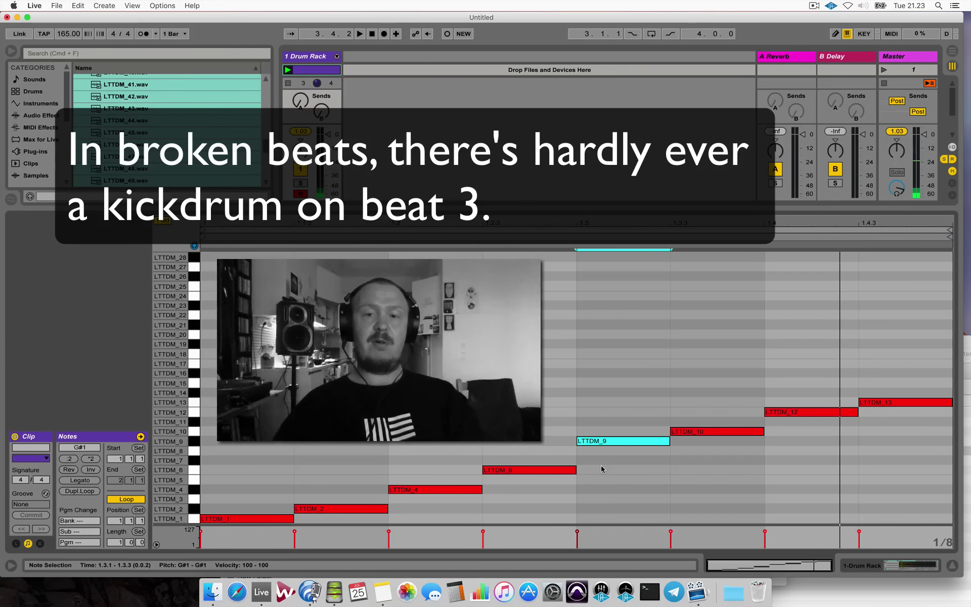
key("Right")
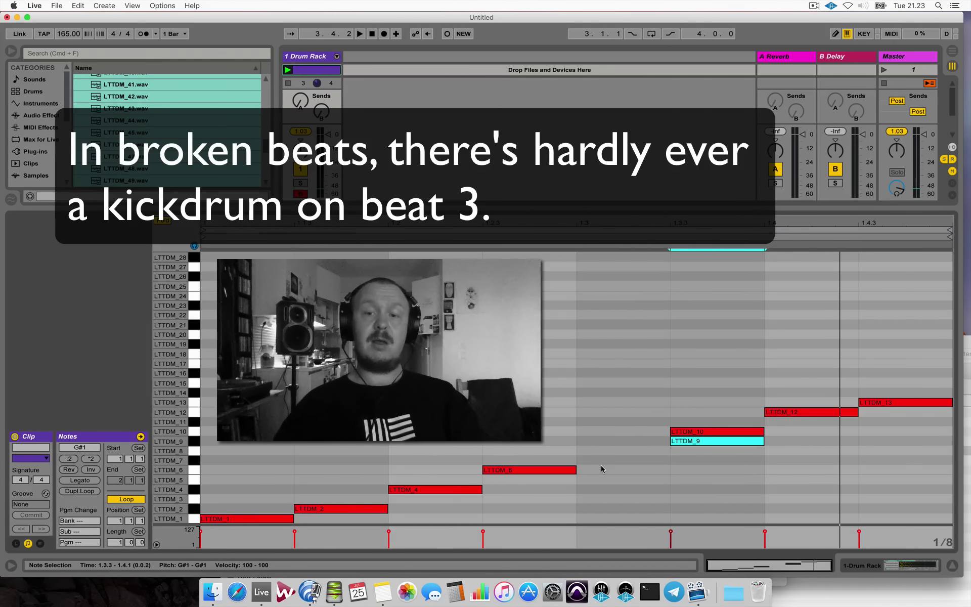
left_click(701, 432)
key("Left")
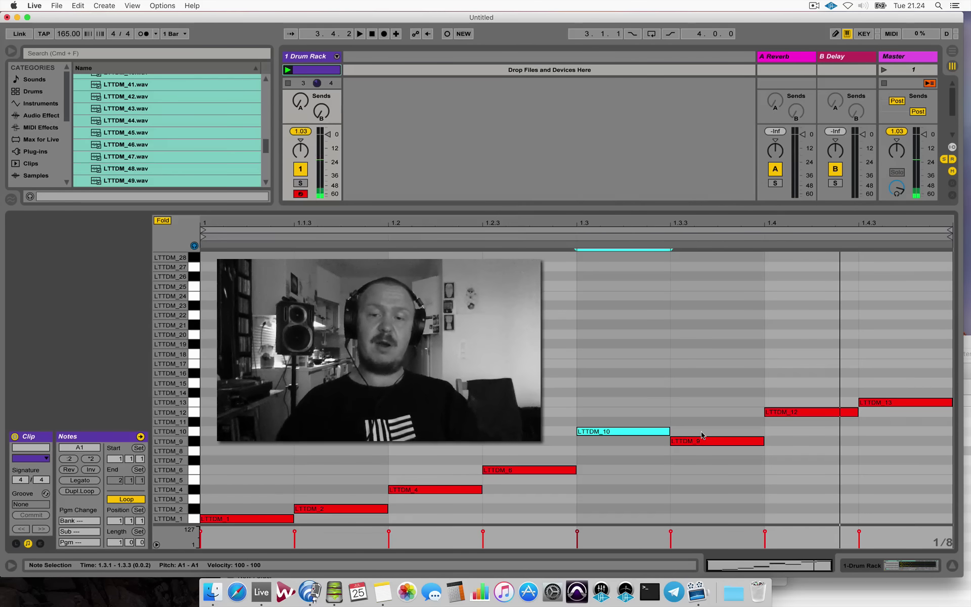
key("space")
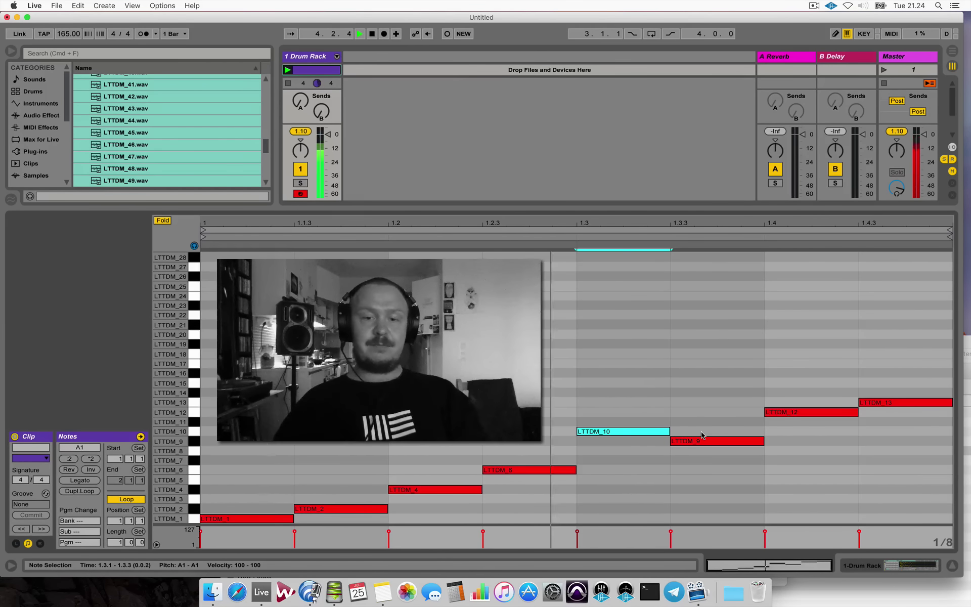
key("space")
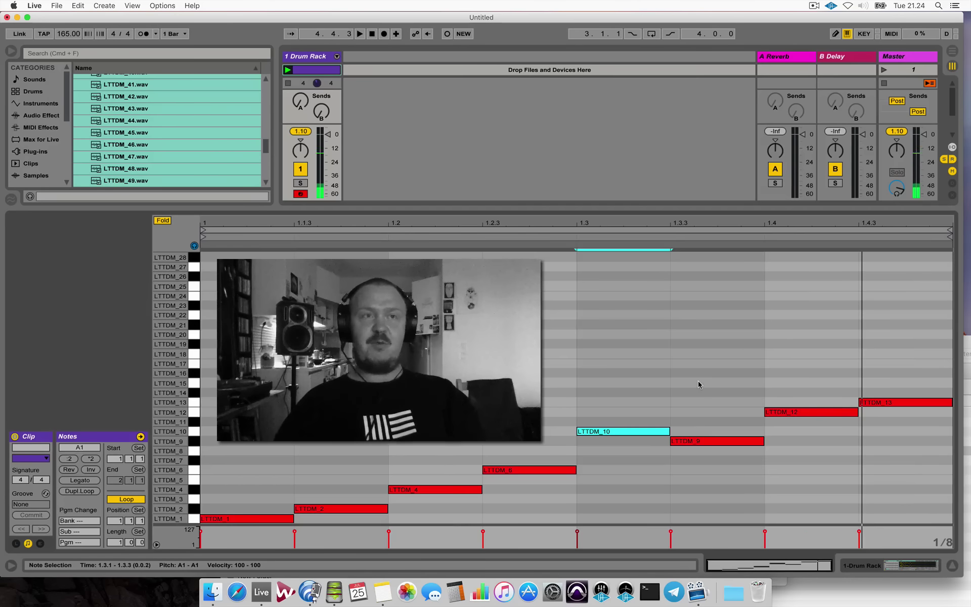
Open the Sampler of the LTTDM_1 pad, set its sustain mode to the alternating loop and its sample start to 126.
left_click(613, 376)
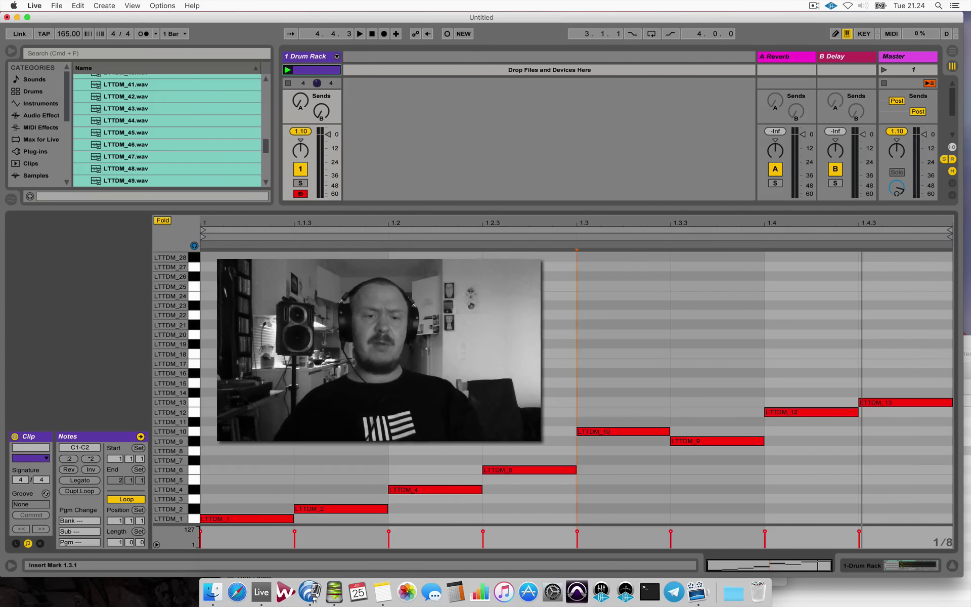
left_click(194, 519)
double_click(314, 61)
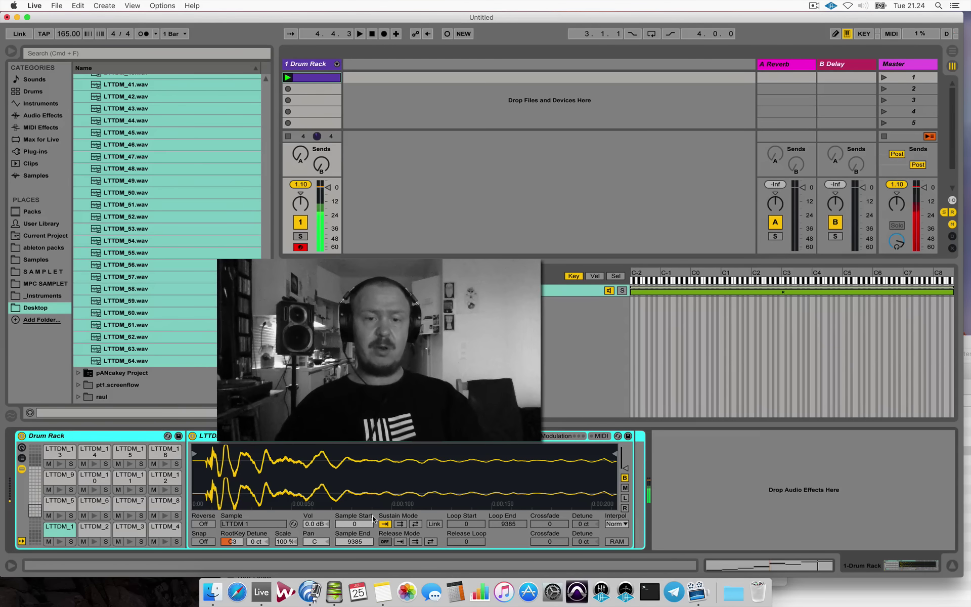
left_click(417, 524)
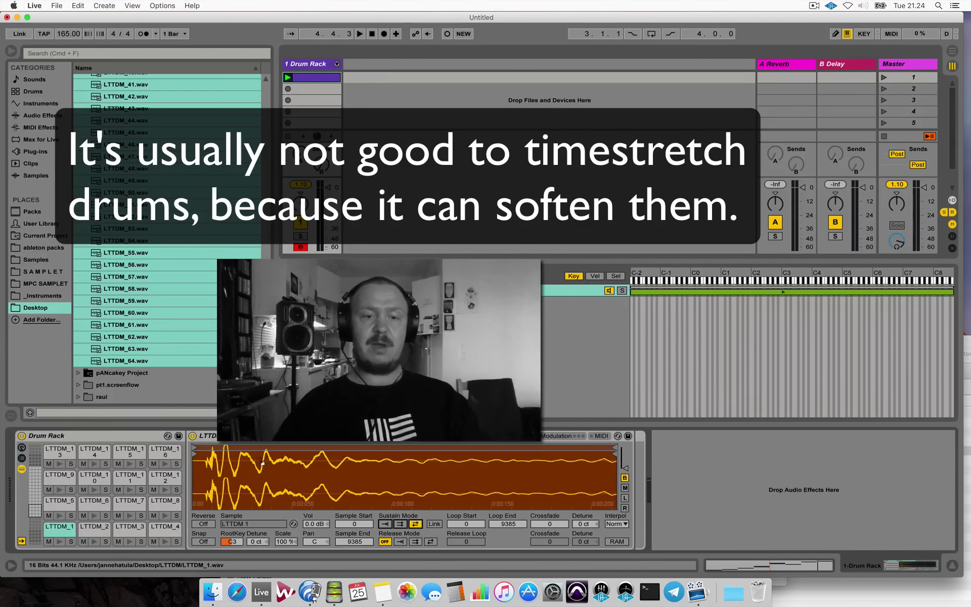
left_click_drag(354, 524, 354, 511)
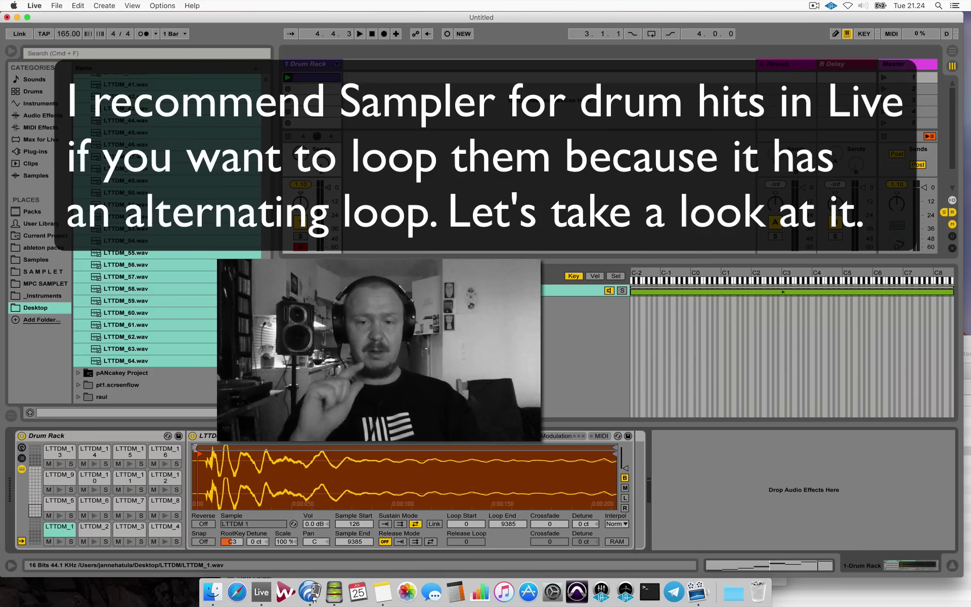
Try a loop start of 3528 on LTTDM_1, and audition the hit with its sustain loop off.
left_click_drag(196, 448, 354, 463)
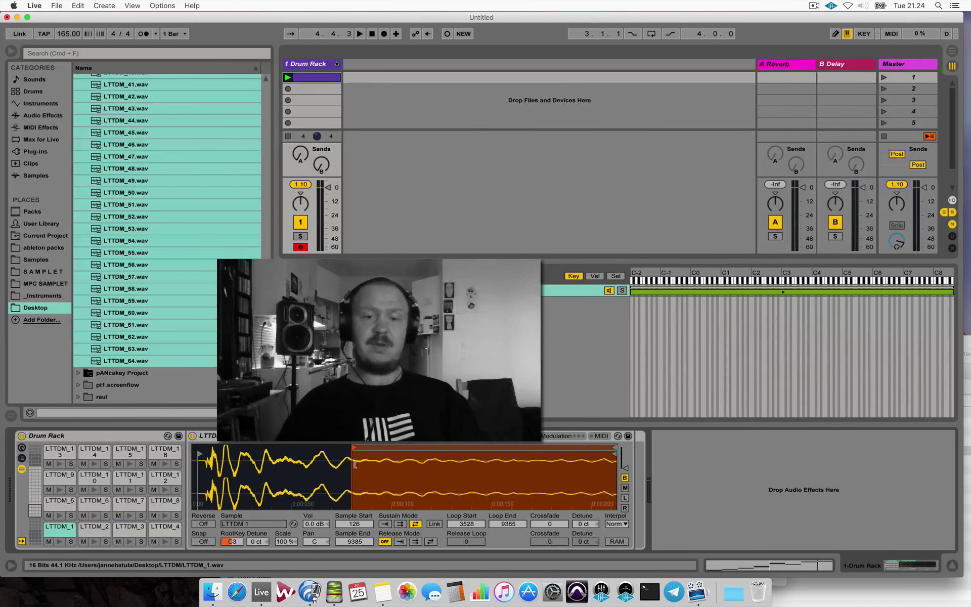
left_click(384, 524)
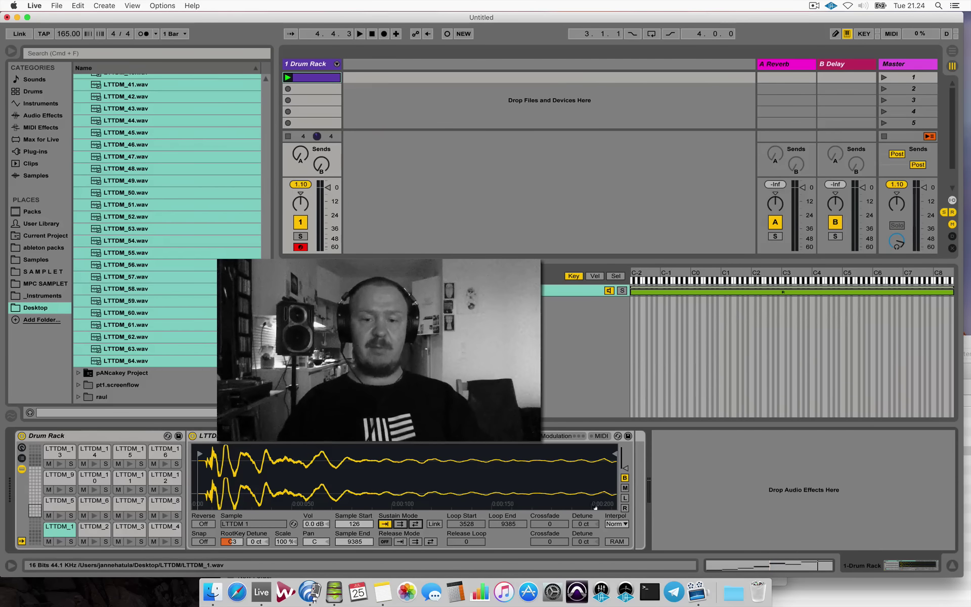
key("a")
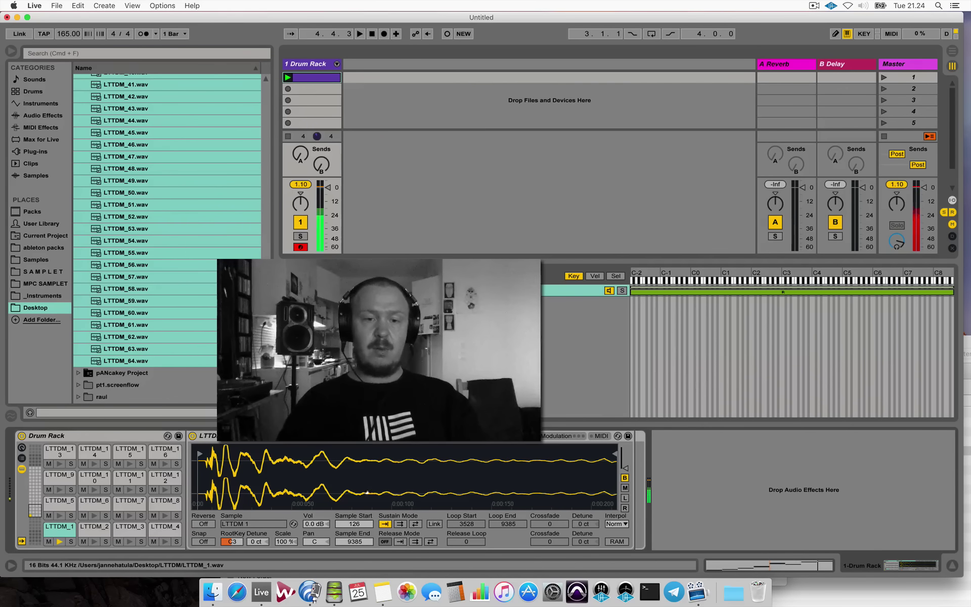
Try the forward sustain loop on LTTDM_1 with the loop start at 3402, and audition the hit.
left_click(400, 524)
left_click_drag(354, 447, 314, 448)
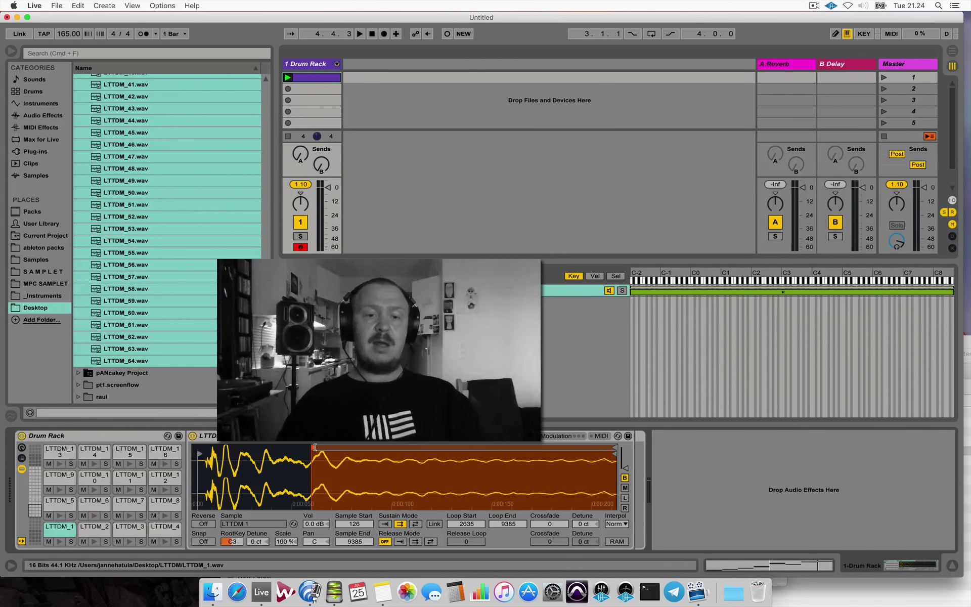
mouse_move(311, 447)
left_mouse_down()
mouse_move(355, 448)
mouse_move(310, 448)
mouse_move(347, 447)
left_mouse_up()
key("a")
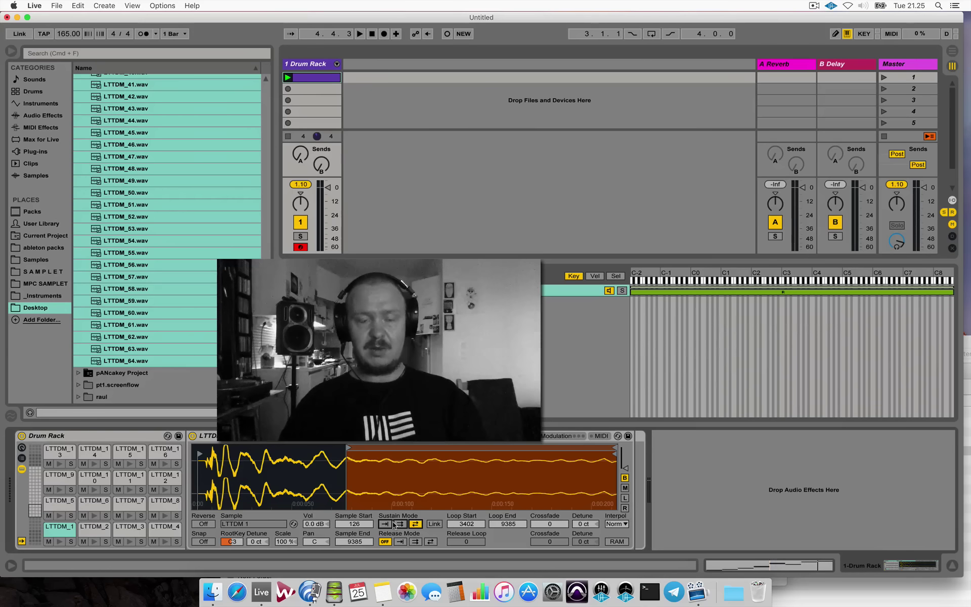
Set LTTDM_1's loop start to 3681 with the alternating sustain loop, auditioning the looped hit and the LTTDM_2 hit.
key("a")
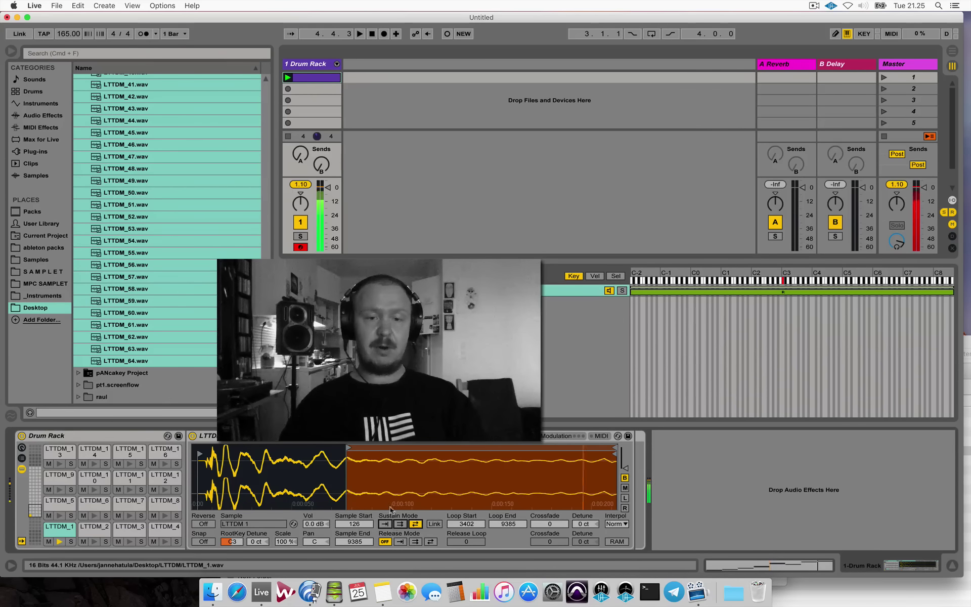
left_click_drag(353, 450, 362, 448)
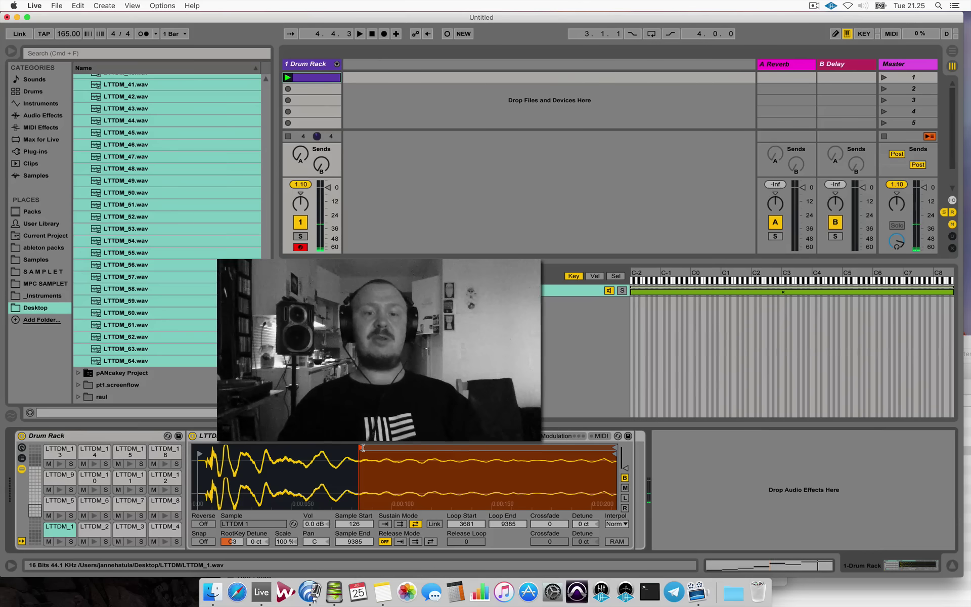
key("a")
key("w")
key("a")
Check the clip's notes, and set the LTTDM_2 pad's sustain mode to the alternating loop.
double_click(324, 77)
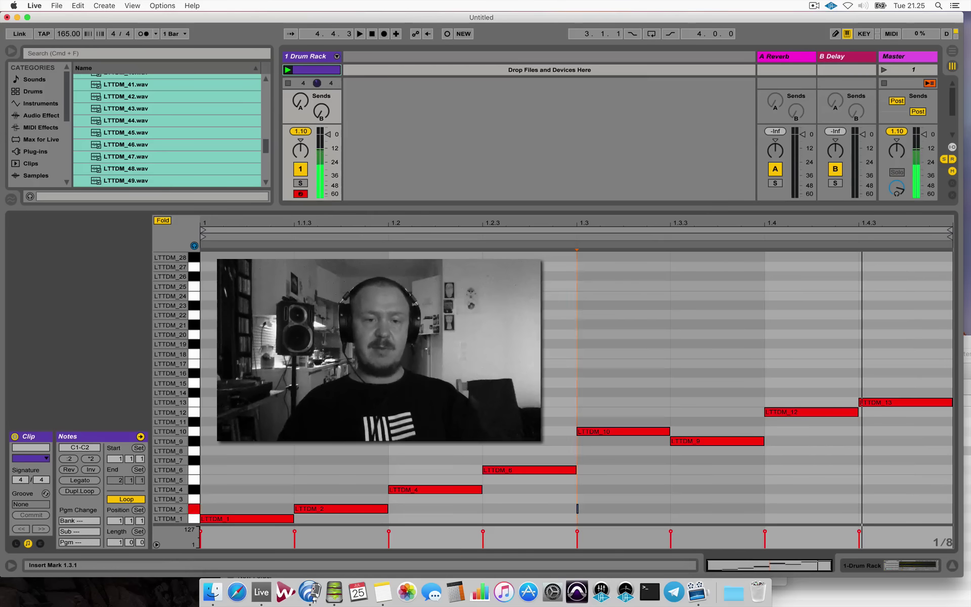
left_click(310, 56)
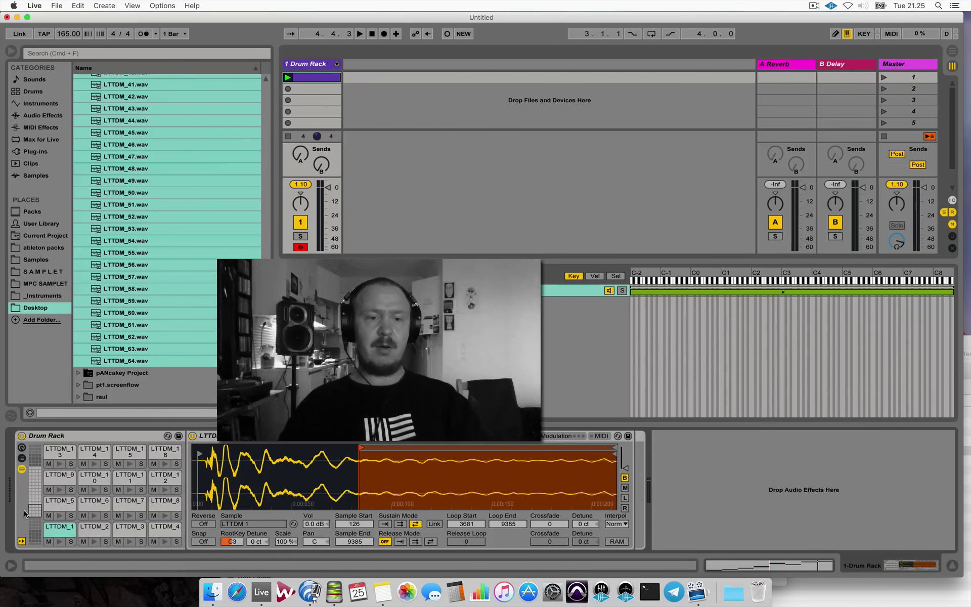
left_click(414, 524)
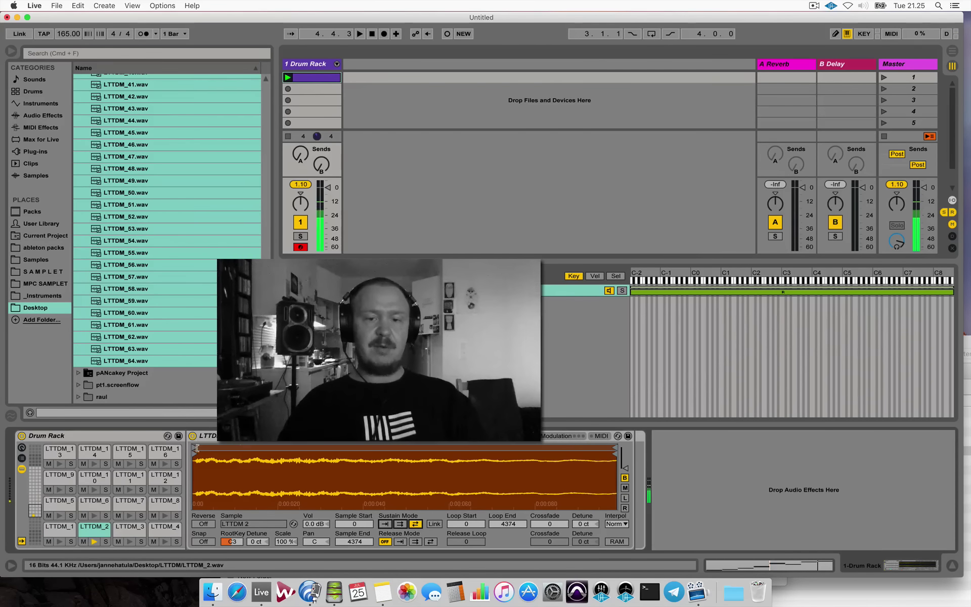
Give the LTTDM_4 pad an alternating sustain loop with its loop start at 3295.
double_click(315, 77)
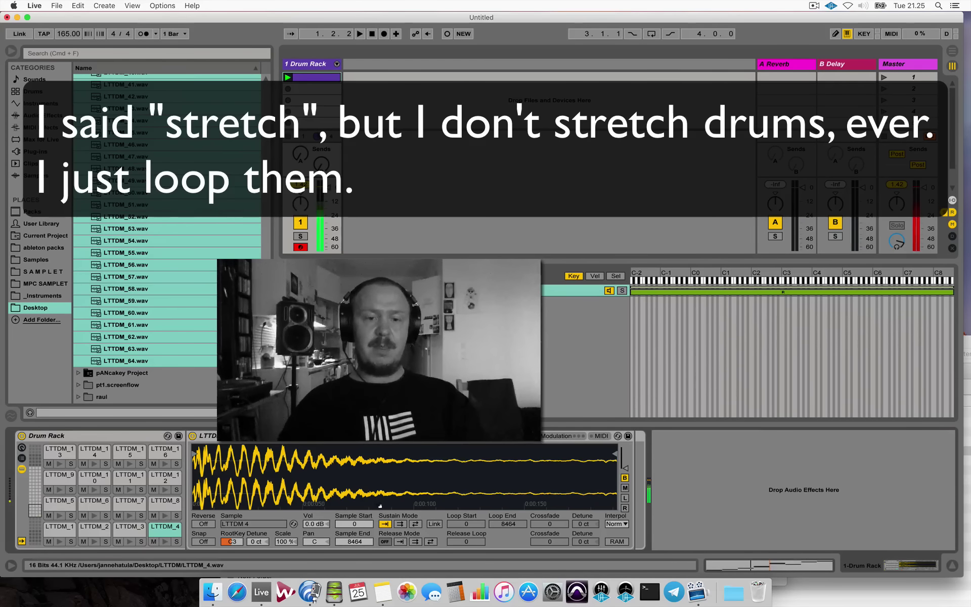
left_click(416, 524)
mouse_move(194, 448)
left_mouse_down()
mouse_move(358, 449)
mouse_move(392, 476)
mouse_move(373, 448)
left_mouse_up()
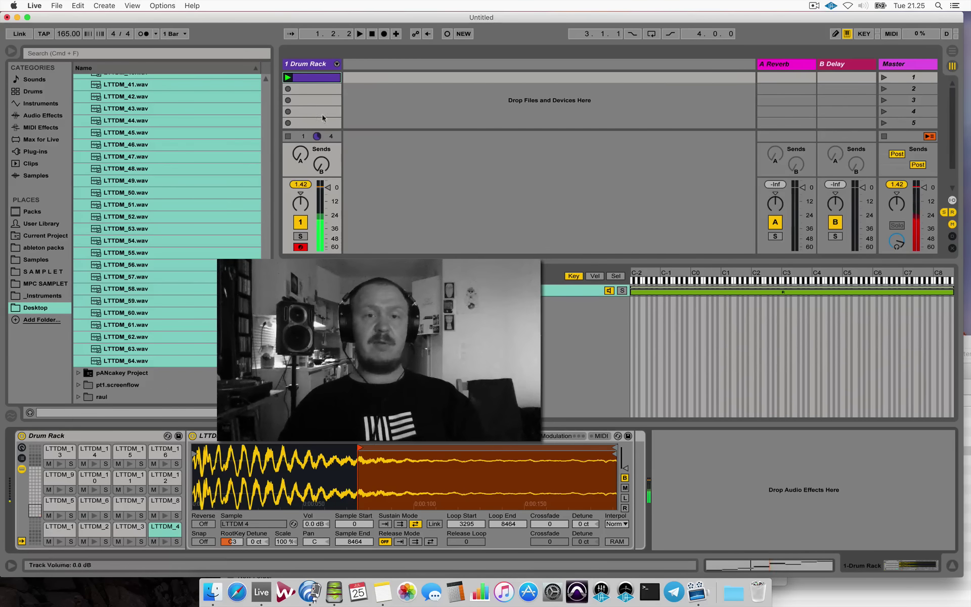
Select the LTTDM_6 note at 1.2.3, play the pattern with the looped slices, and check the clip against the Drum Rack.
double_click(319, 78)
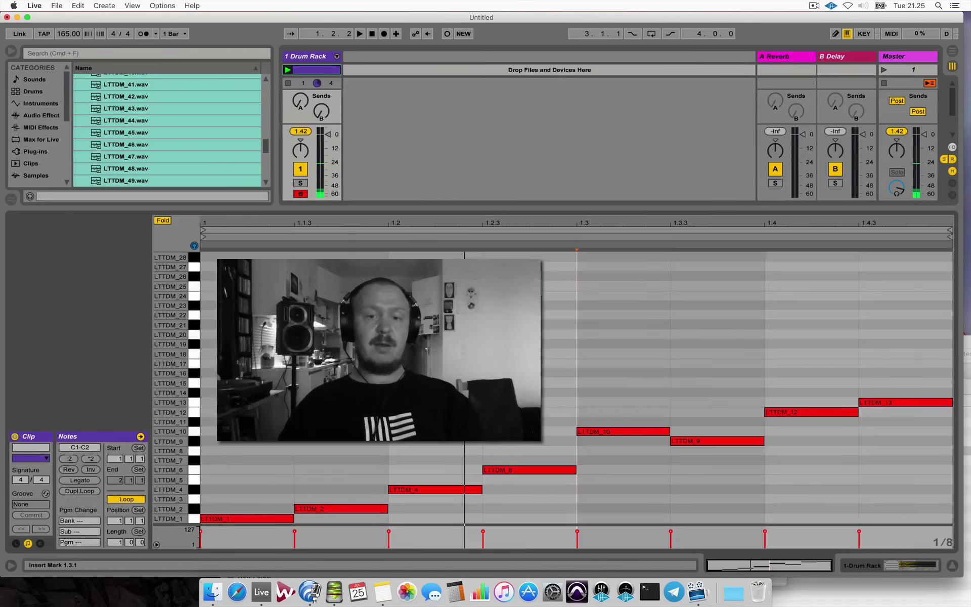
left_click(517, 470)
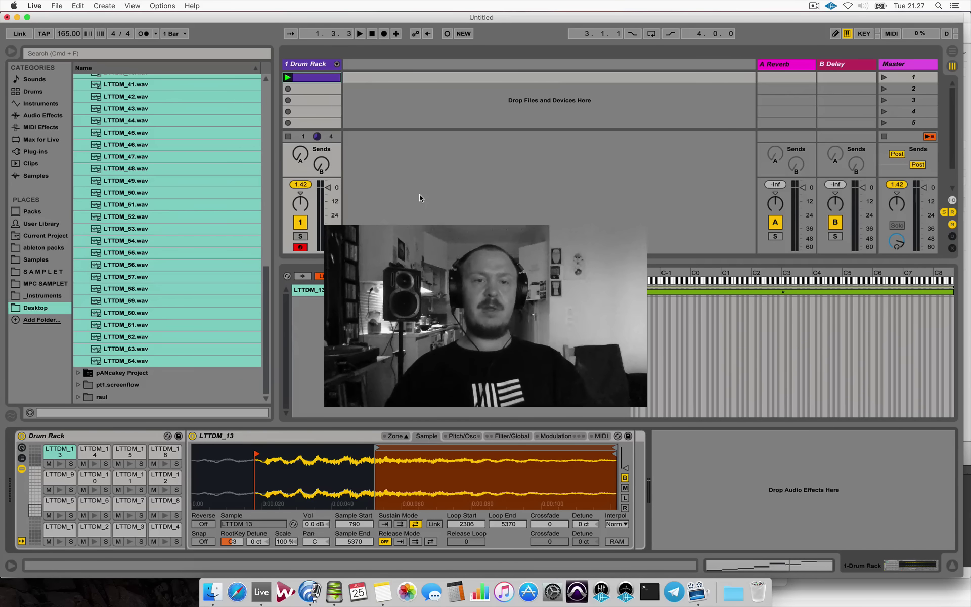
key("space")
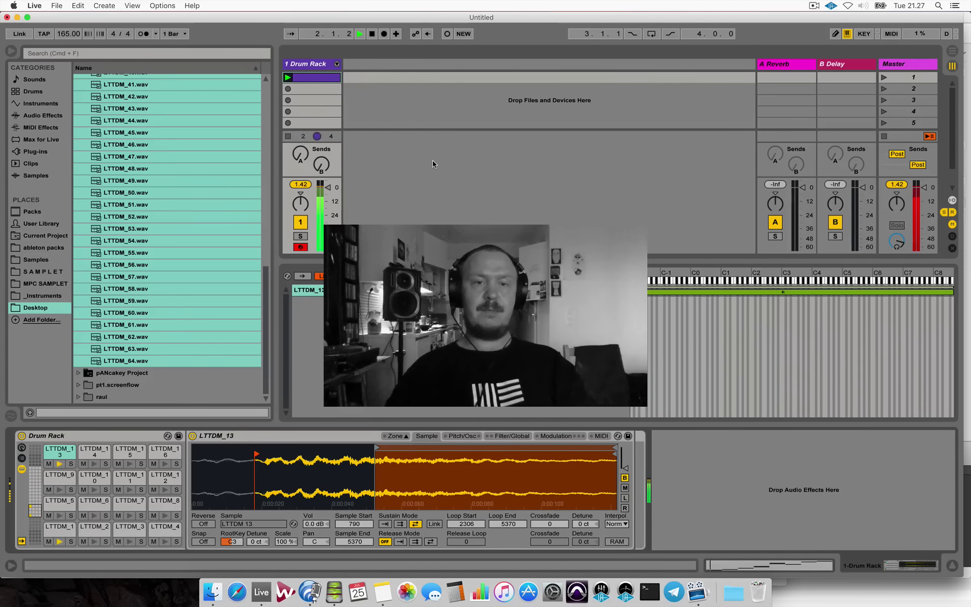
key("space")
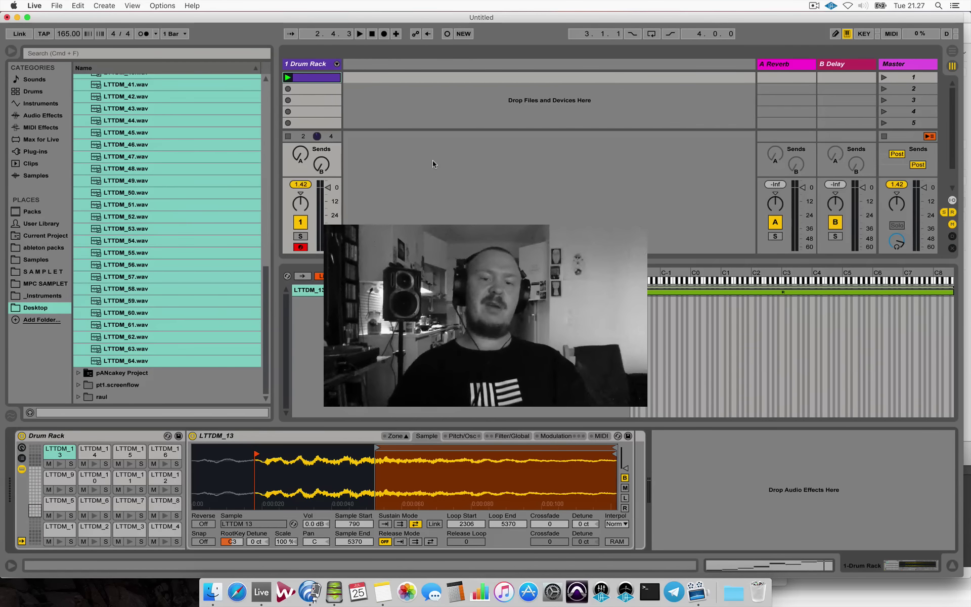
double_click(320, 78)
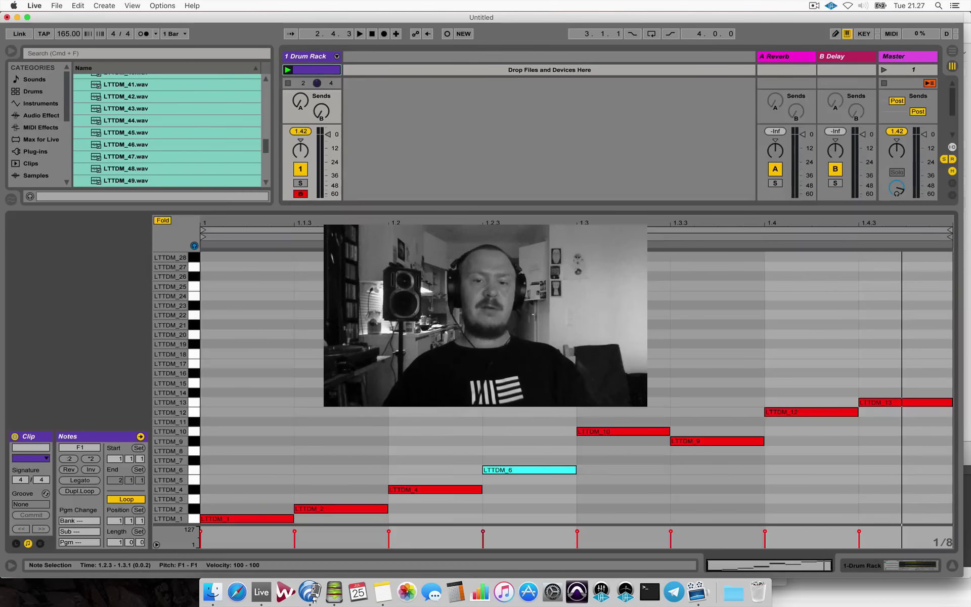
left_click(312, 58)
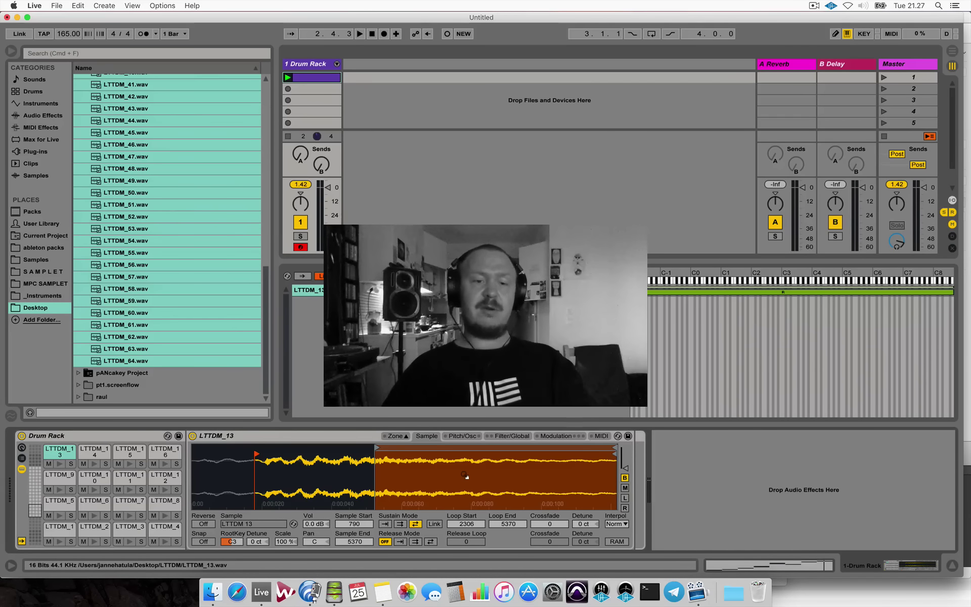
Trim the start of the LTTDM_1 slice to sample 258 at the kick's attack.
key("a")
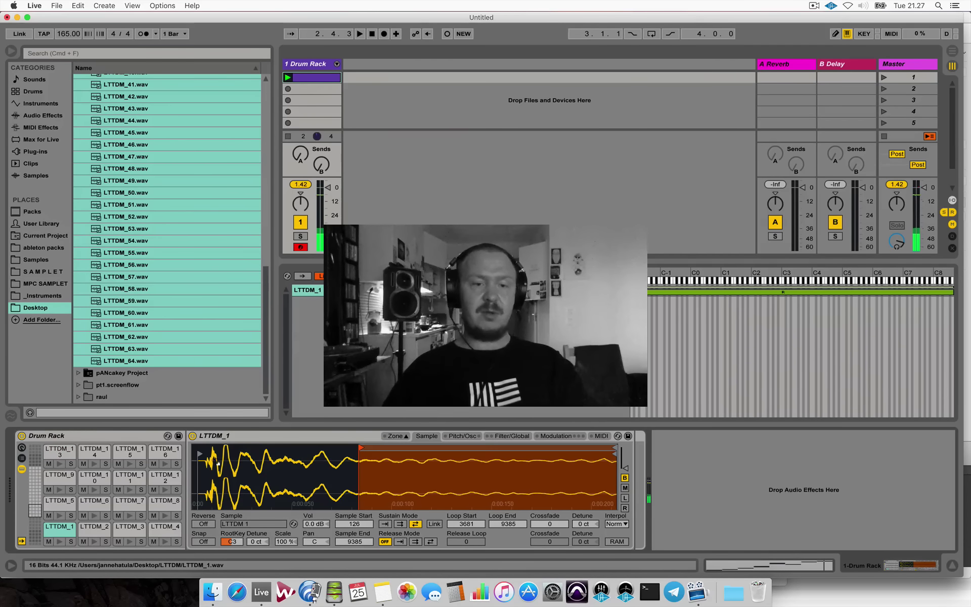
left_click_drag(200, 452, 206, 454)
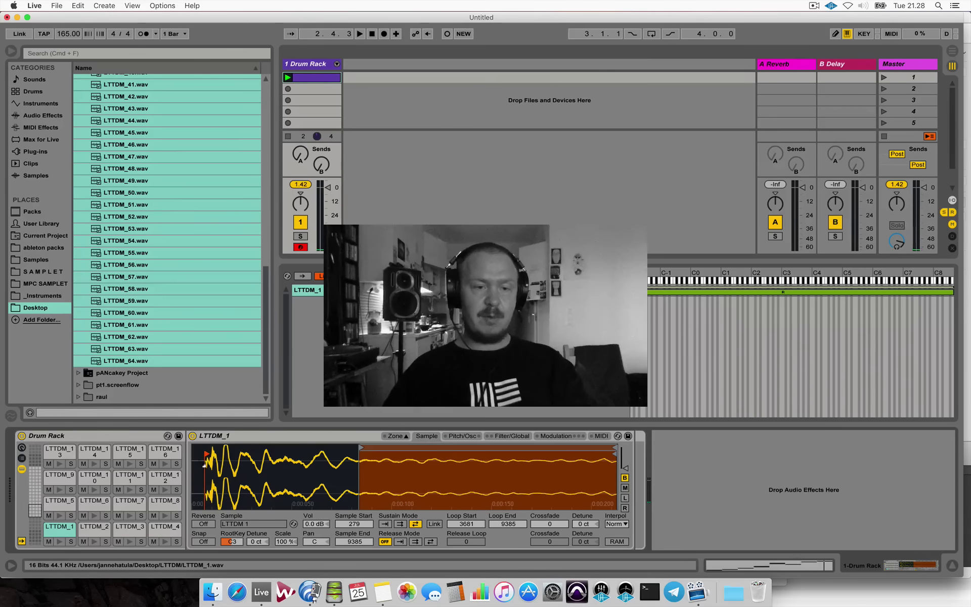
scroll(204, 464, "up", 5)
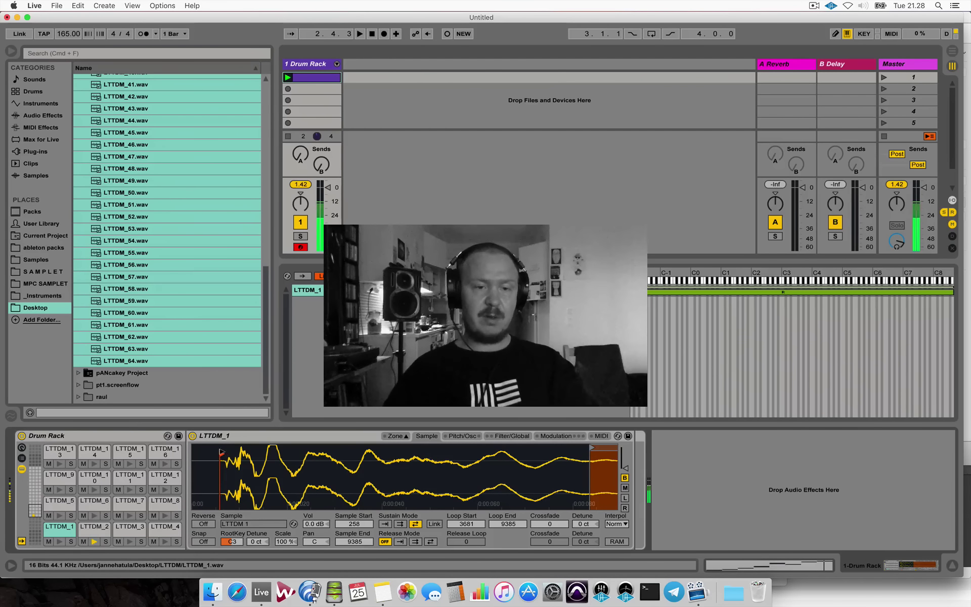
Audition the following pads and set LTTDM_4's sustain loop to start at 4842 and end at 8300.
key("w")
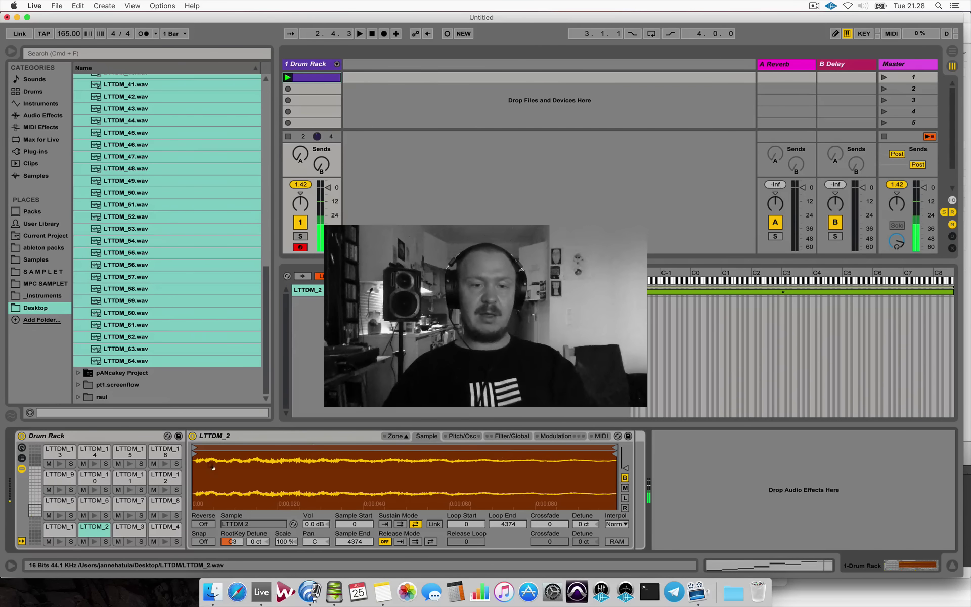
key("s")
key("e")
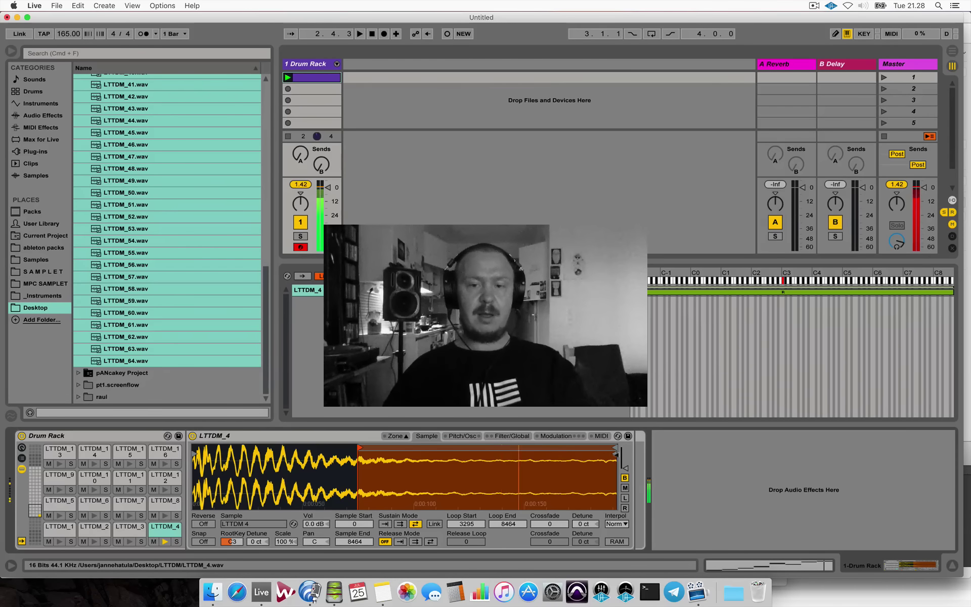
mouse_move(614, 447)
left_mouse_down()
mouse_move(578, 447)
mouse_move(609, 447)
left_mouse_up()
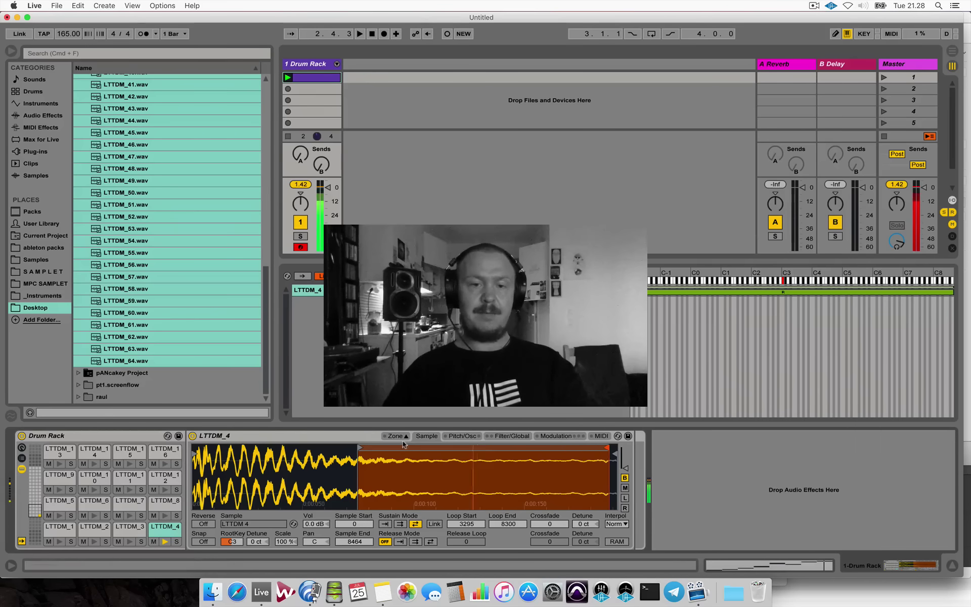
left_click_drag(359, 448, 462, 454)
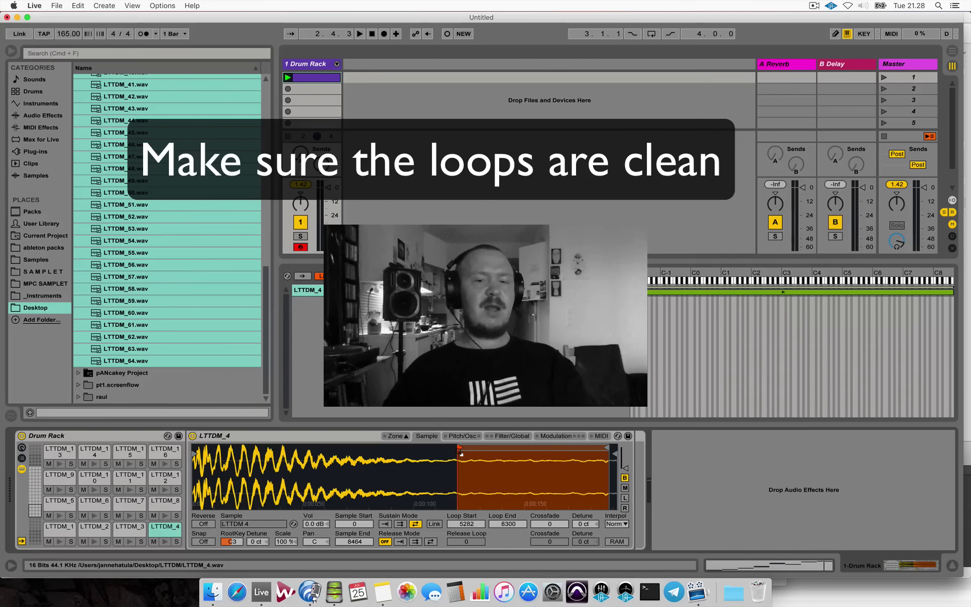
mouse_move(459, 448)
left_mouse_down()
mouse_move(381, 448)
mouse_move(437, 449)
left_mouse_up()
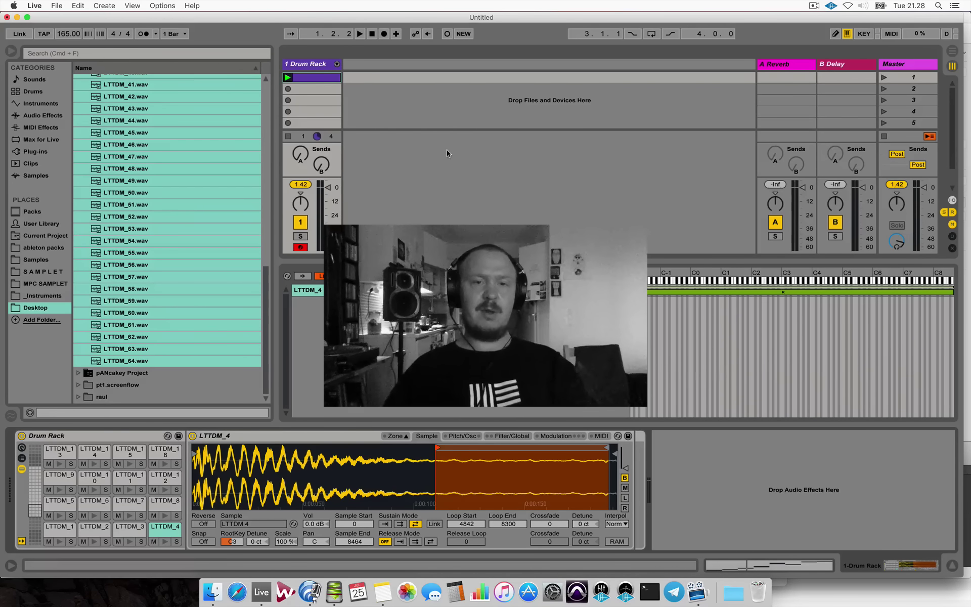
In the drum clip, swap the last two hits so LTTDM_13 falls on 1.4.1 and the LTTDM_12 snare on 1.4.3.
double_click(314, 77)
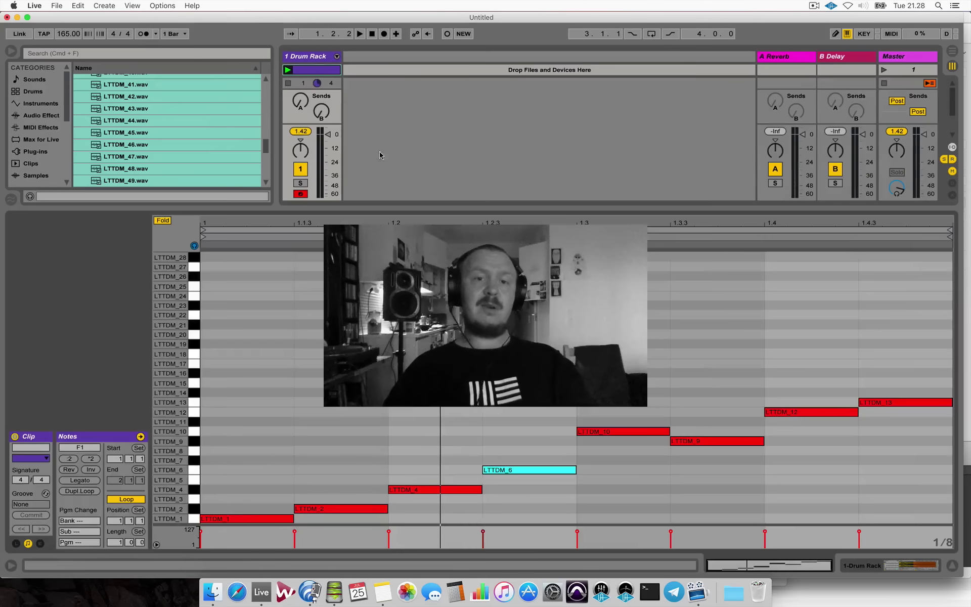
left_click(561, 407)
key("space")
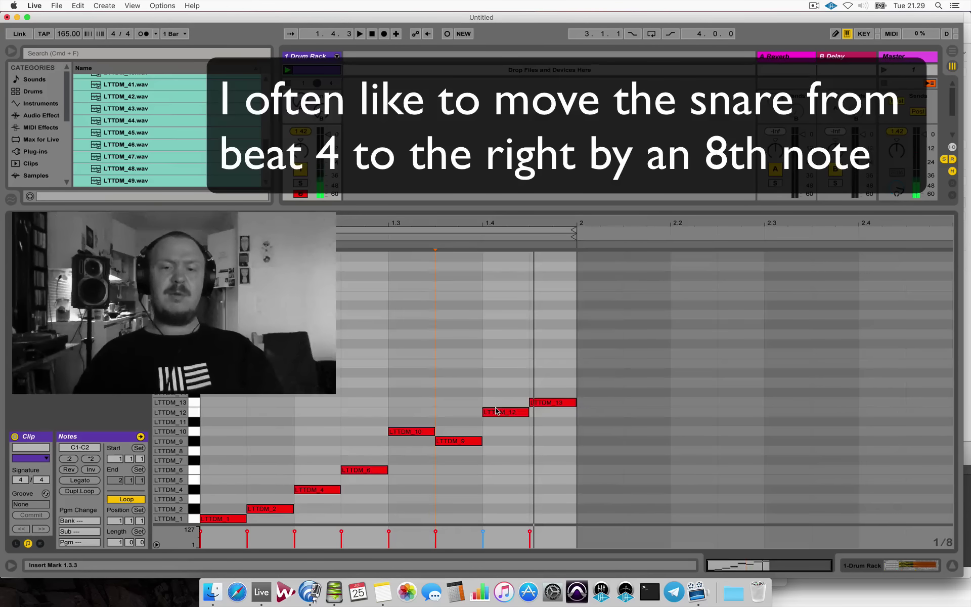
left_click(496, 410)
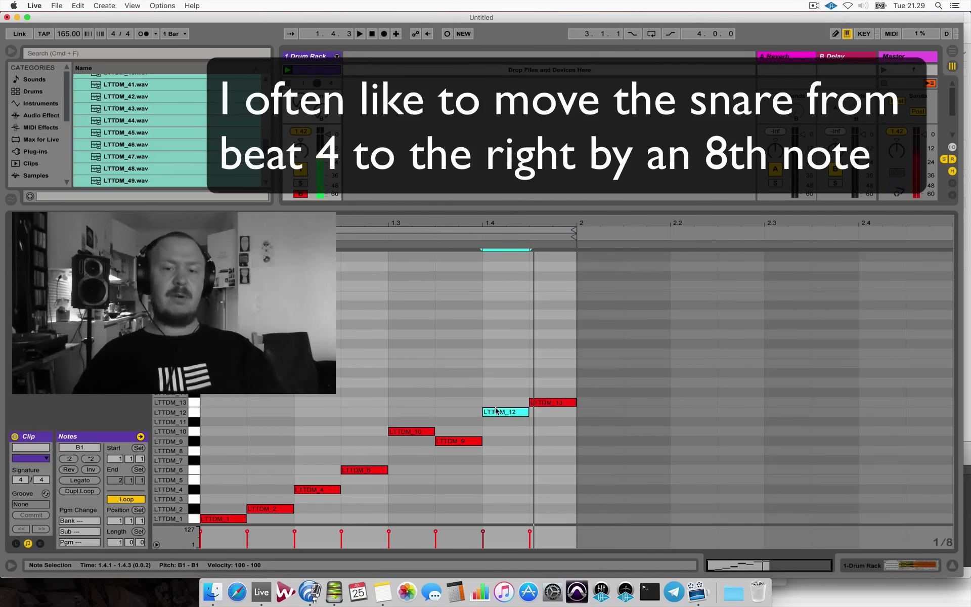
mouse_move(505, 411)
left_mouse_down()
mouse_move(547, 411)
mouse_move(550, 404)
mouse_move(503, 403)
left_mouse_up()
left_click(482, 357)
Play the rearranged pattern and set the tempo to 172 BPM.
key("space")
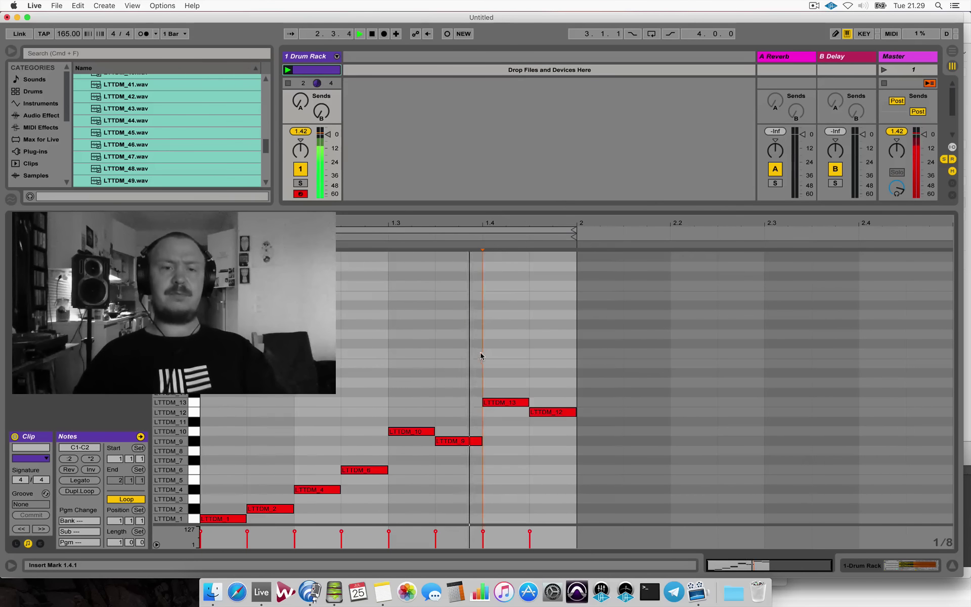
key("space")
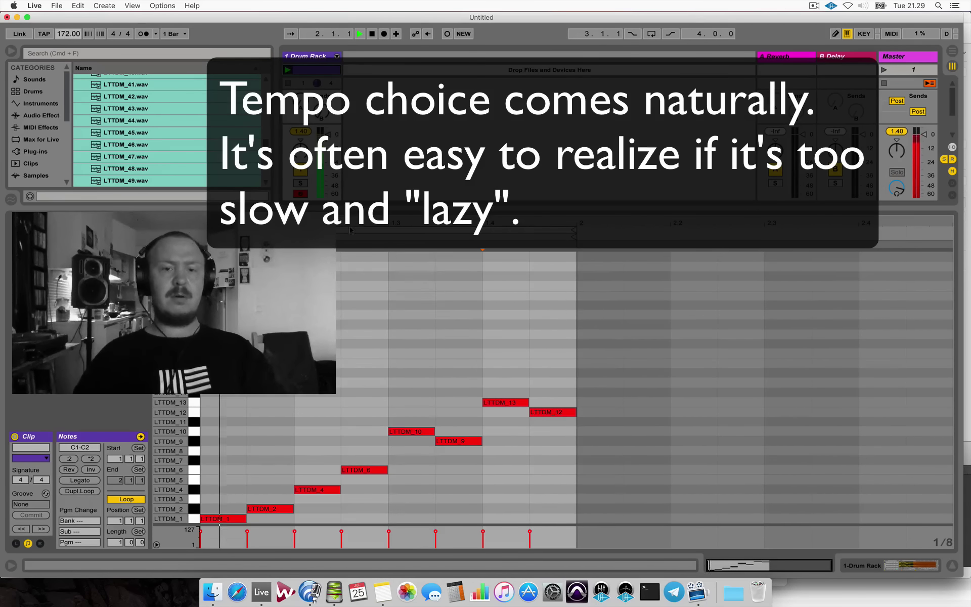
left_click(365, 345)
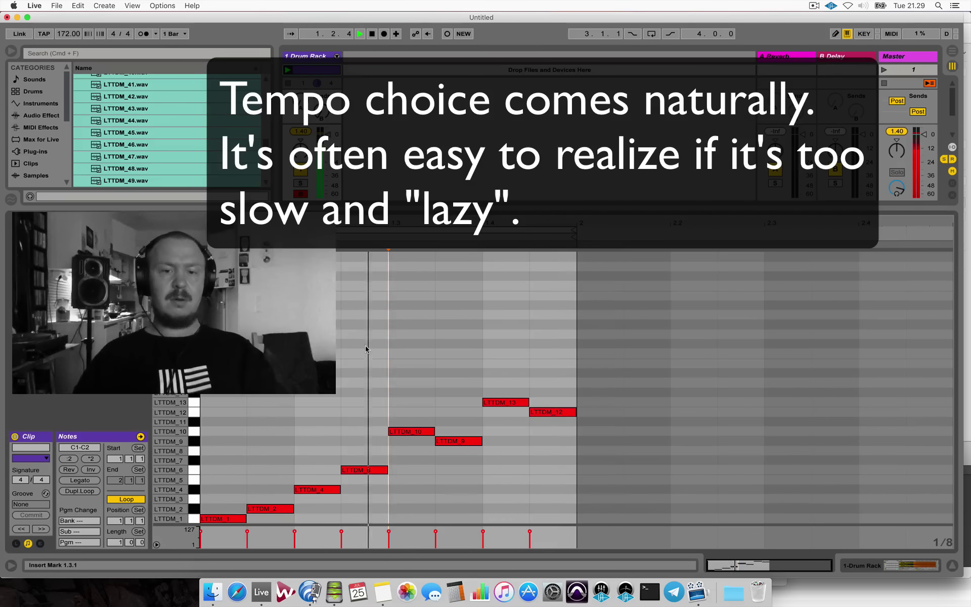
key("space")
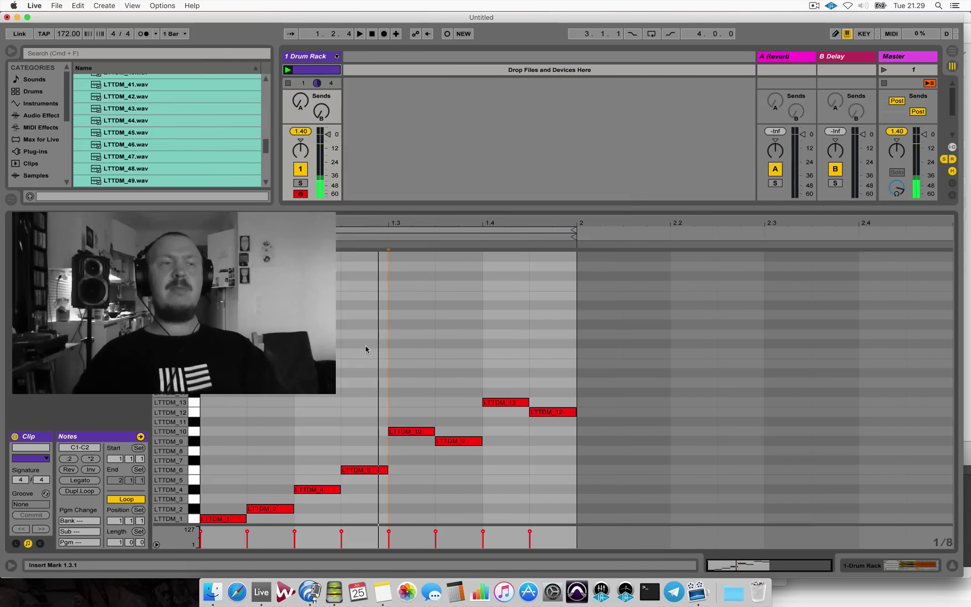
Narrow the grid to 1/16, add a note at 1.2.4, and audition it through the slices, settling on F3 as ghost snare.
key("super+1")
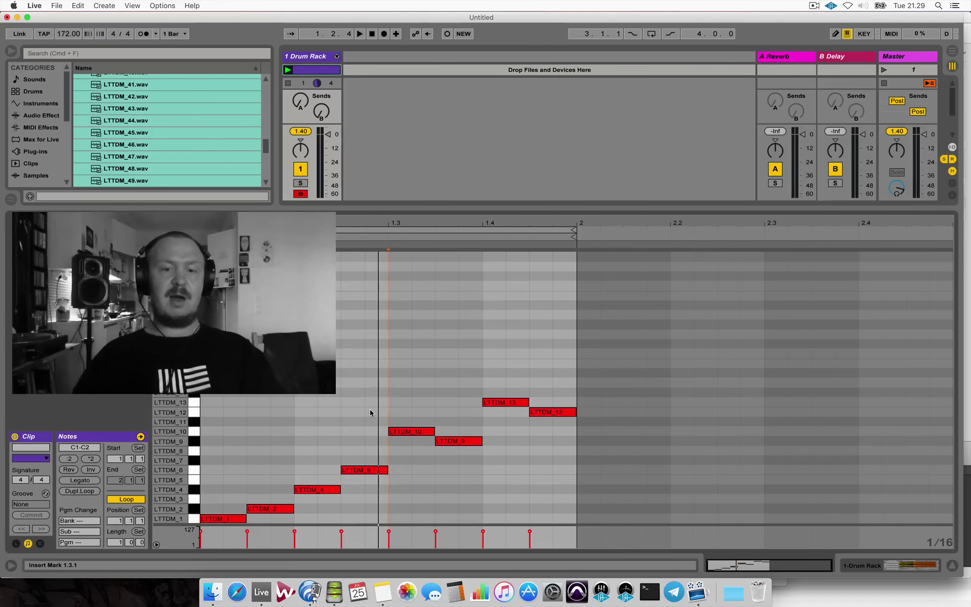
double_click(369, 410)
key("Down")
key("Down")
key("Down")
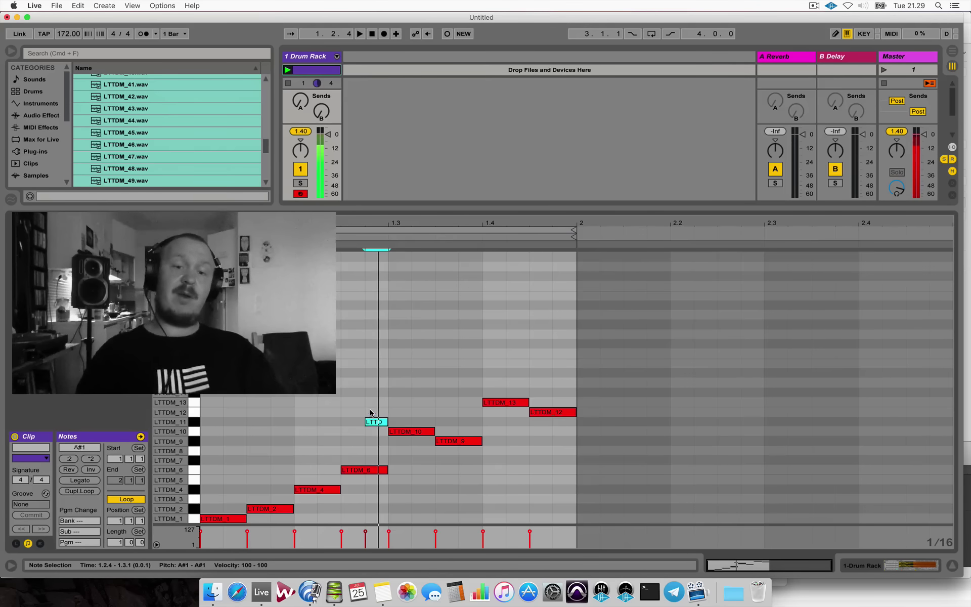
key("Down")
key("Up")
key("Up")
key("Up")
key("Up")
key("Up")
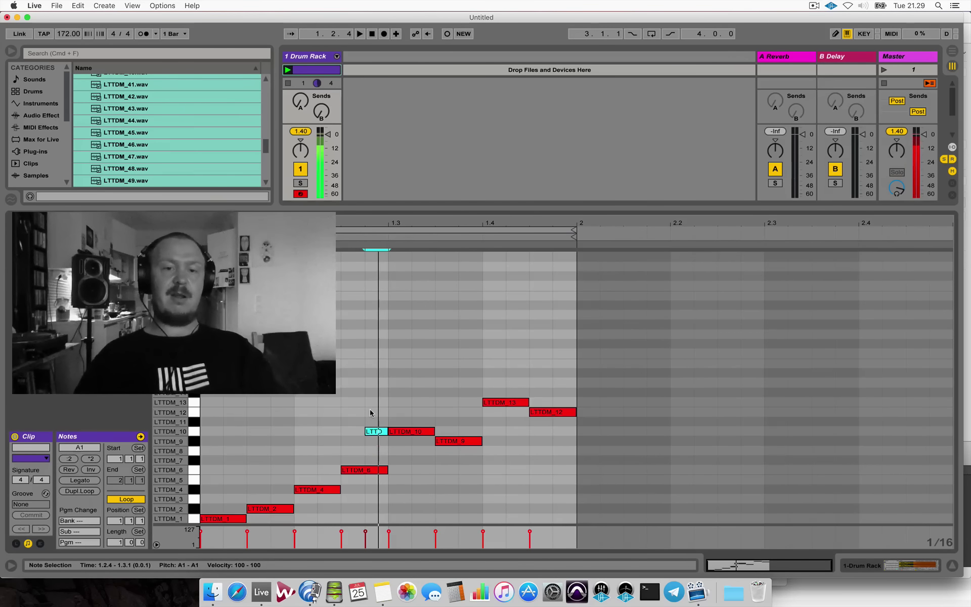
key("Up")
key("Up")
key("Up")
key("Up")
key("Up")
key("Up")
key("Up")
key("Up")
key("Up")
key("Up")
key("Up")
key("Up")
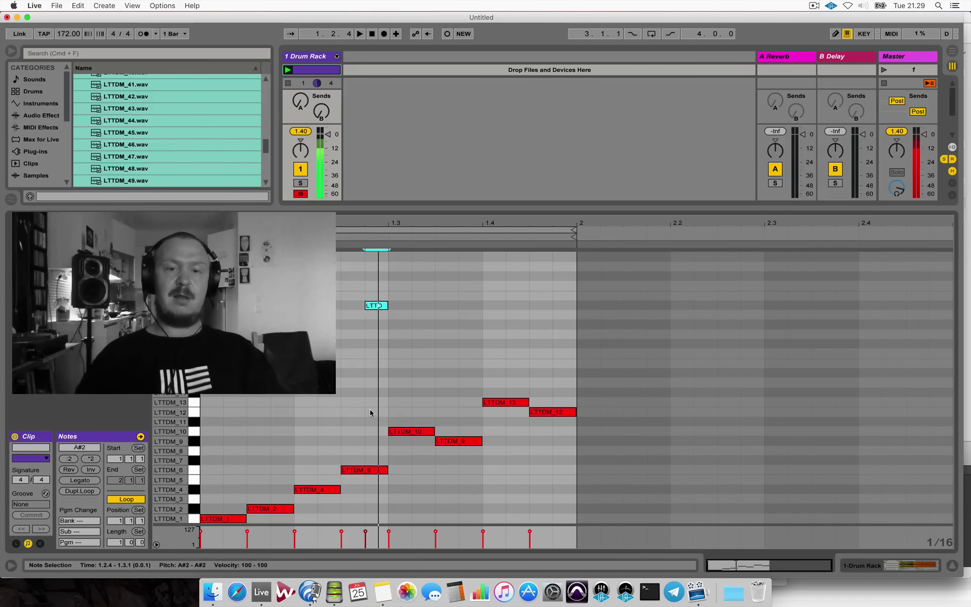
key("Up")
key("Up")
key("Up")
key("Up")
key("Up")
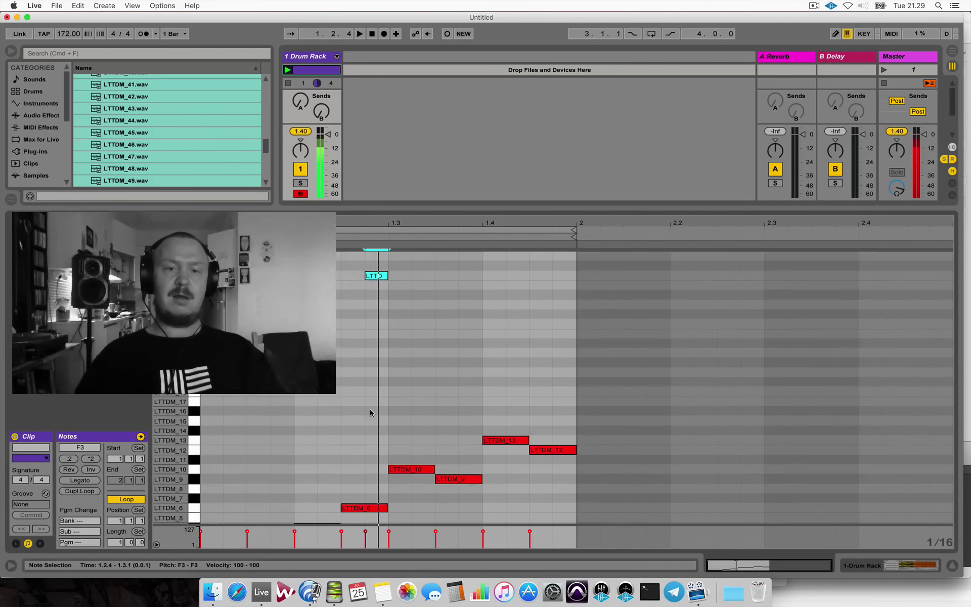
Play the one-bar pattern to hear the ghost snare at 1.2.4.
key("space")
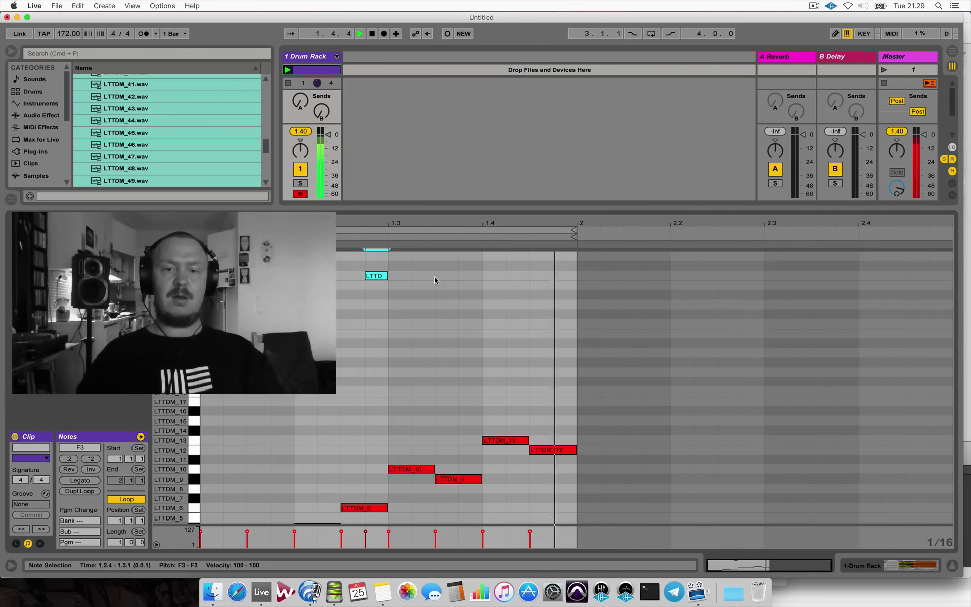
key("space")
mouse_move(170, 333)
left_mouse_down()
mouse_move(189, 333)
mouse_move(170, 331)
left_mouse_up()
left_click(317, 324)
key("Right")
key("space")
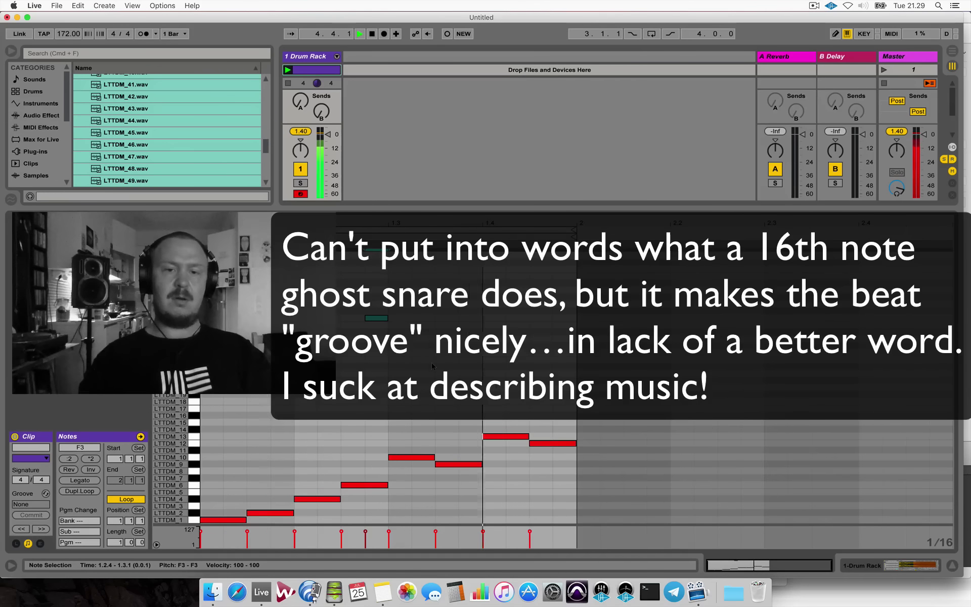
Duplicate the clip's loop with all its notes to make it two bars long, and play it.
key("super+a")
left_click(87, 489)
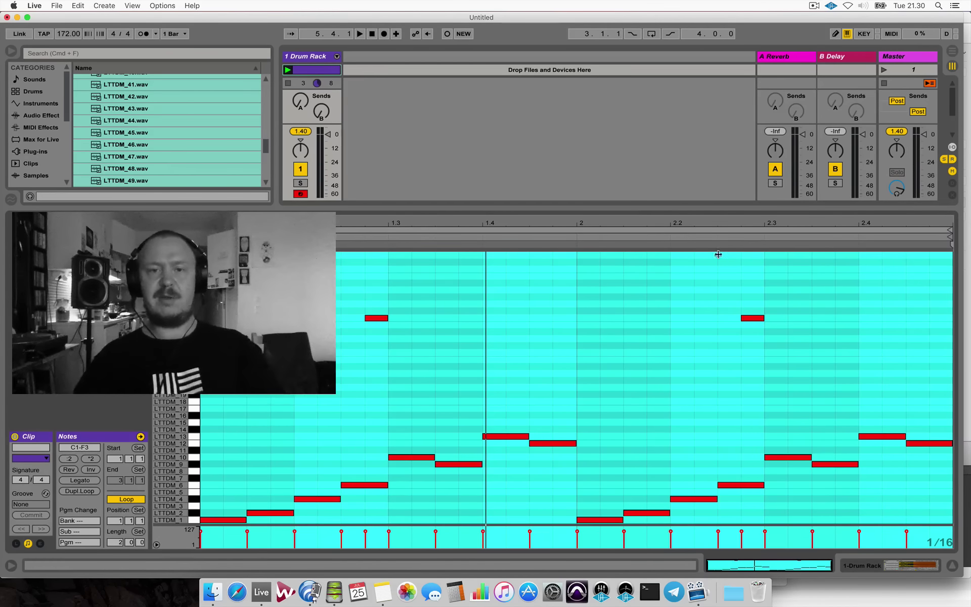
left_click(584, 353)
key("space")
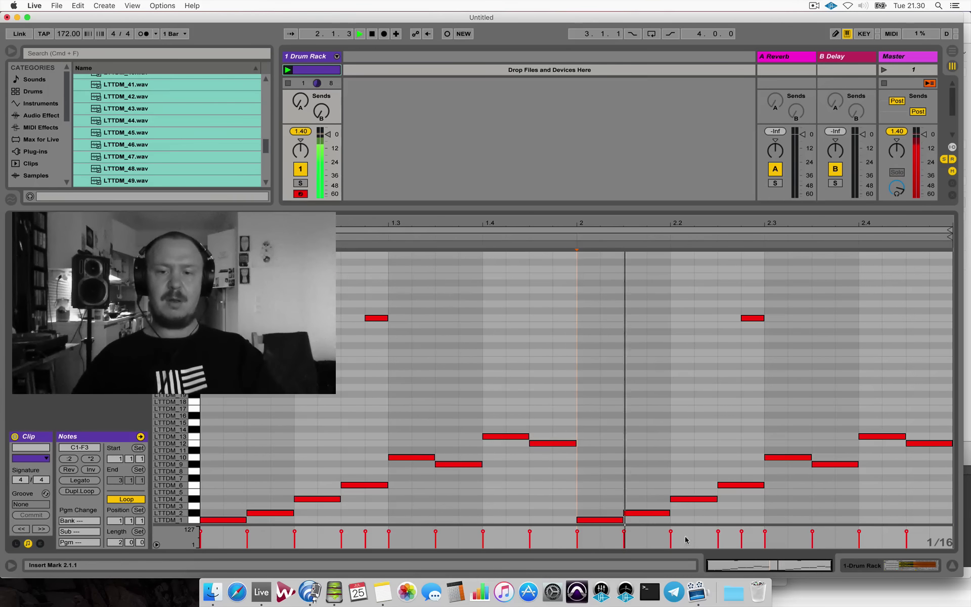
In bar 2, replace the LTTDM_2 note at 2.1.3 with the LTTDM_1 kick from 2.1.1, and add an F3 ghost snare at 2.1.2.
double_click(641, 515)
left_click_drag(607, 520, 657, 520)
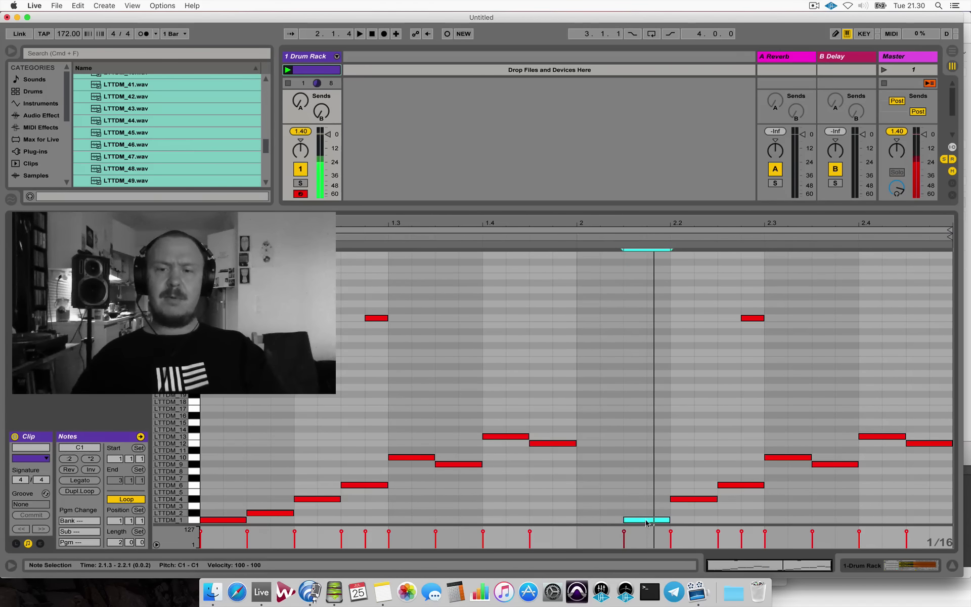
double_click(583, 318)
key("Right")
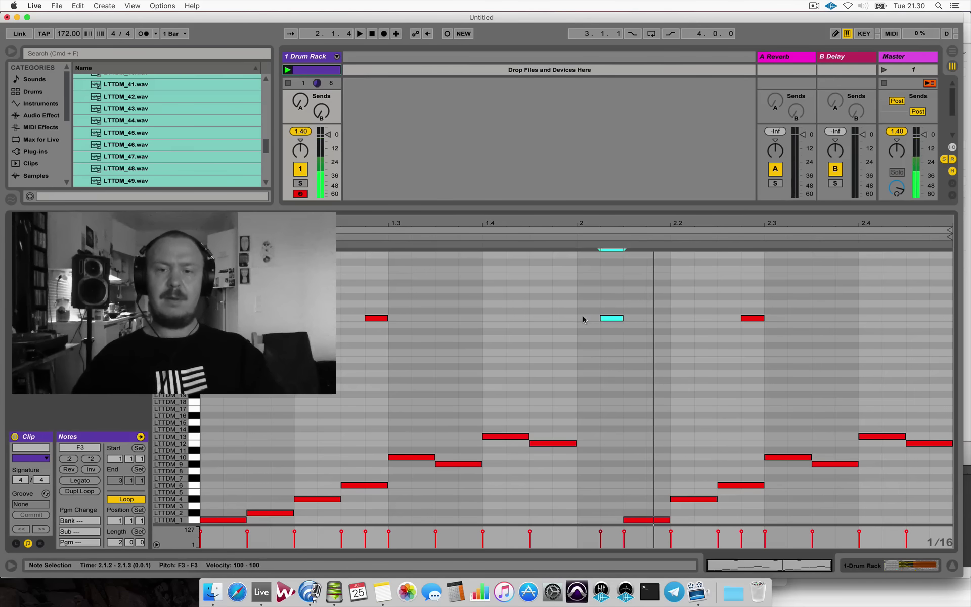
Add an eighth-note LTTDM_2 hit at 2.1.1 and play the two-bar pattern.
double_click(581, 508)
key("shift+Right")
key("space")
key("shift+Left")
key("shift+Right")
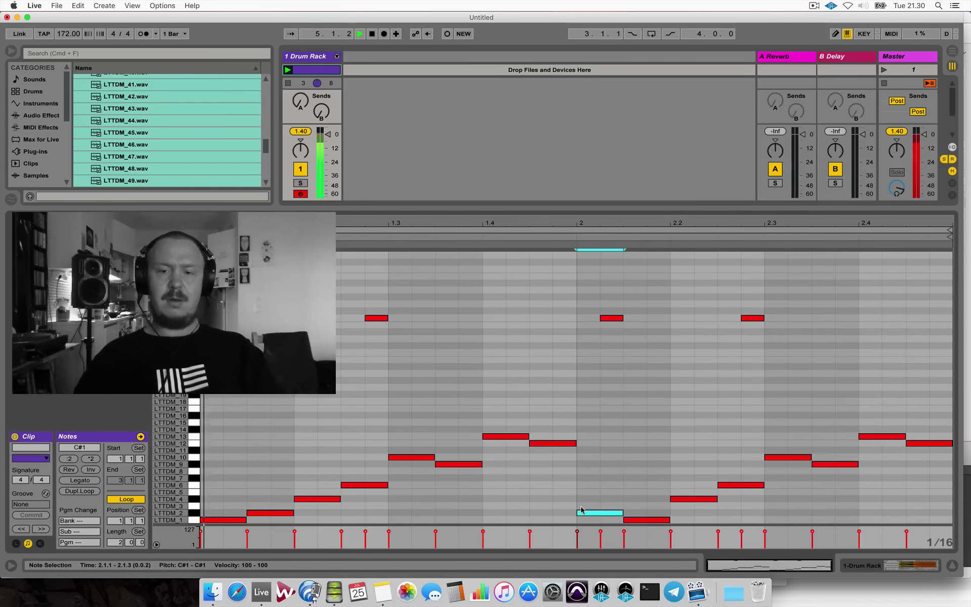
key("space")
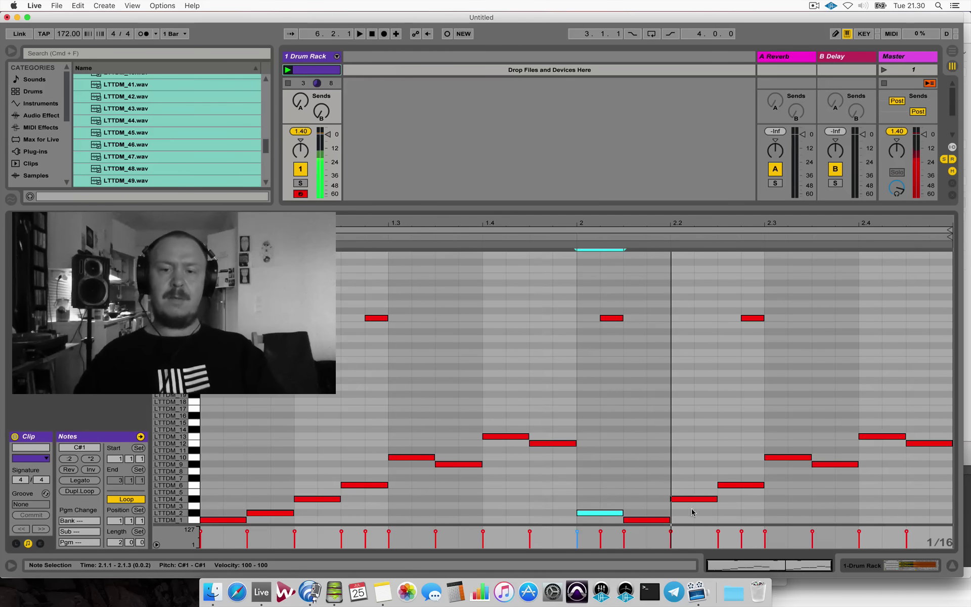
Shorten the LTTDM_1 kick at 2.1.3 to a sixteenth and duplicate it to 2.1.4, moving the copy to LTTDM_3.
left_click(652, 520)
key("shift+Left")
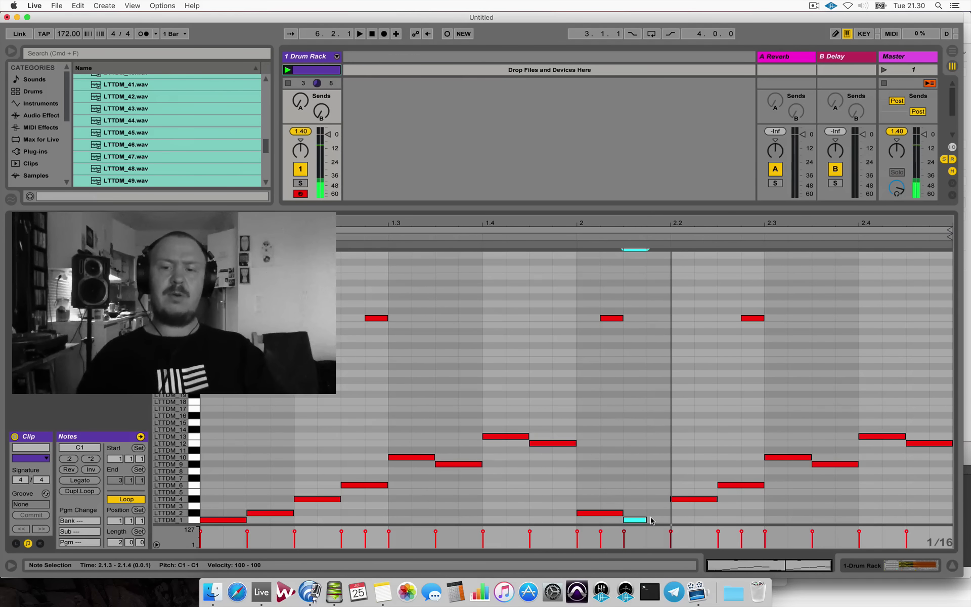
key("super+d")
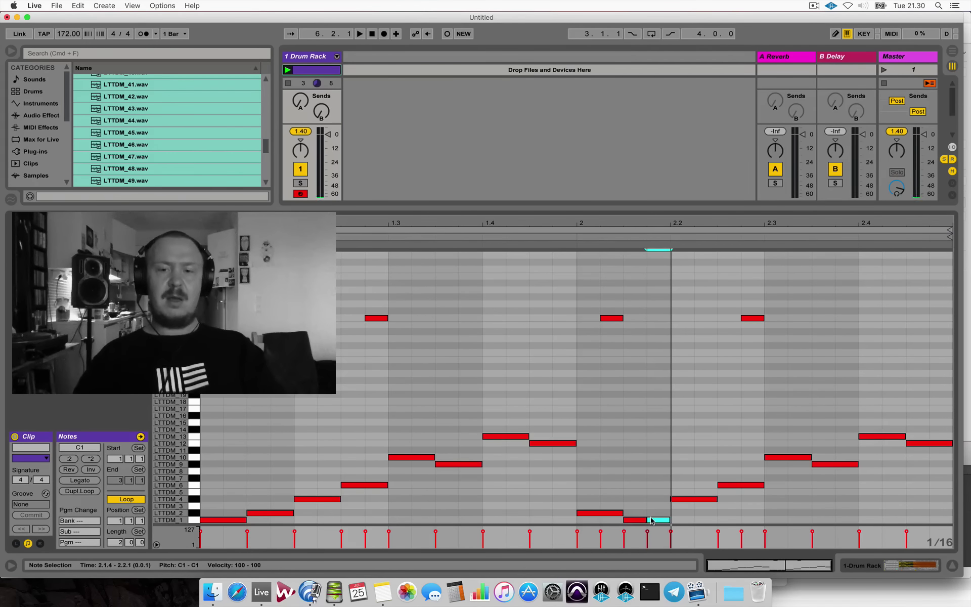
key("Up")
key("Up")
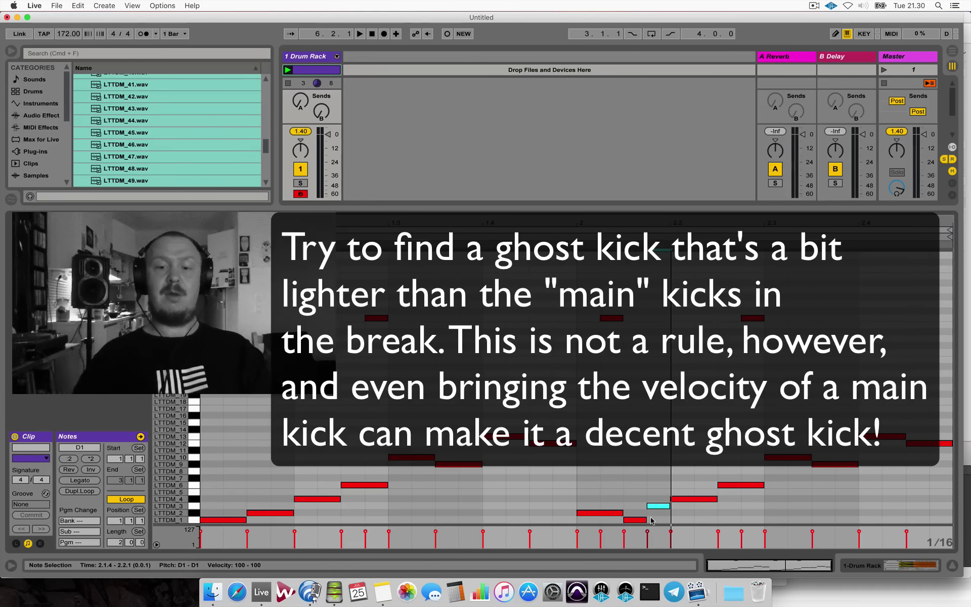
Compare the ghost kick at 2.1.4 on LTTDM_1 and LTTDM_3 against the main kick at 2.1.3.
key("Down")
key("Down")
left_click(643, 521)
left_click(658, 520)
key("Up")
key("Up")
left_click(630, 496)
left_click(632, 520)
left_click(658, 506, "shift")
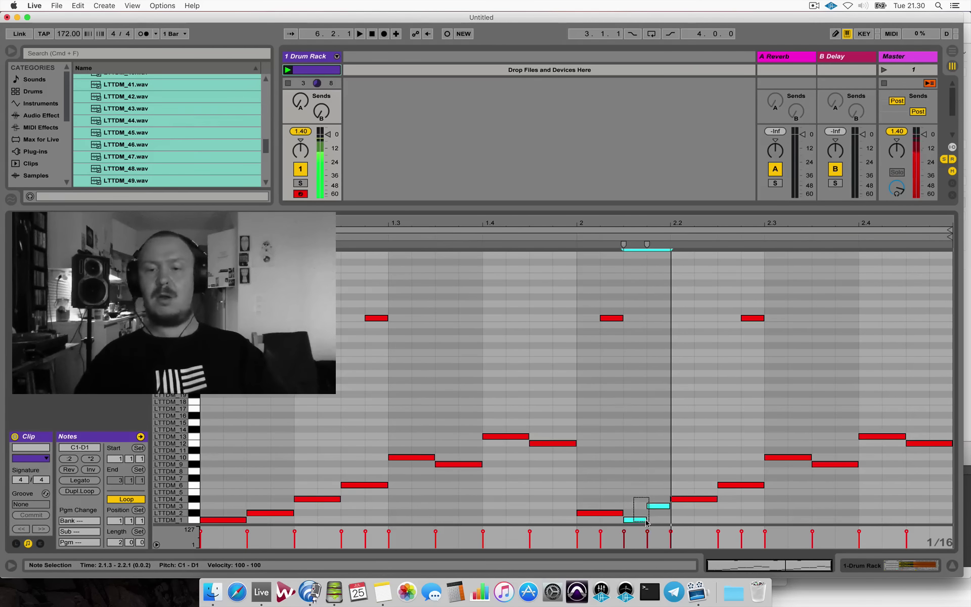
Play the two-bar pattern and add an F3 ghost snare at 2.3.2.
left_click(639, 435)
key("space")
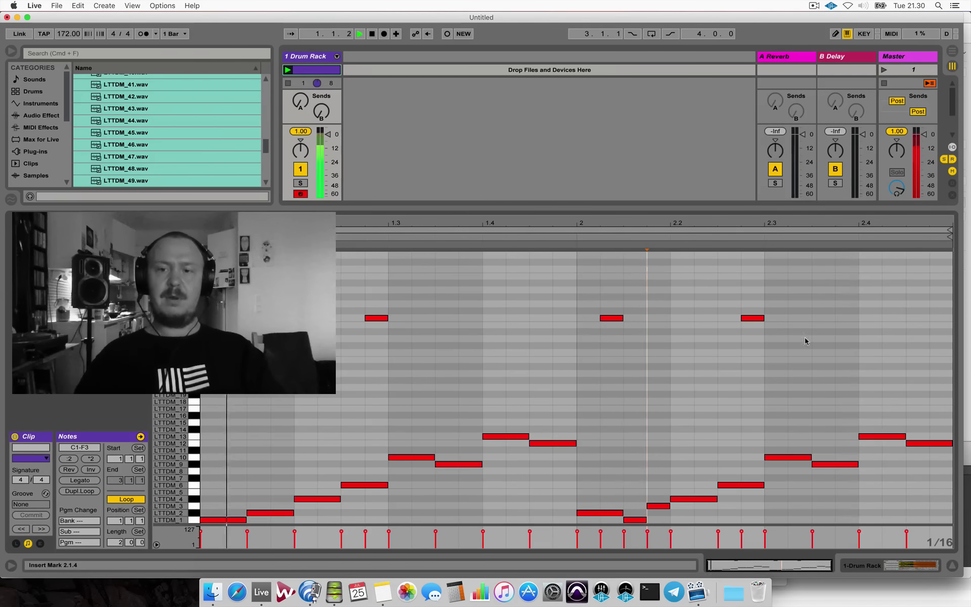
left_click(802, 315)
double_click(801, 317)
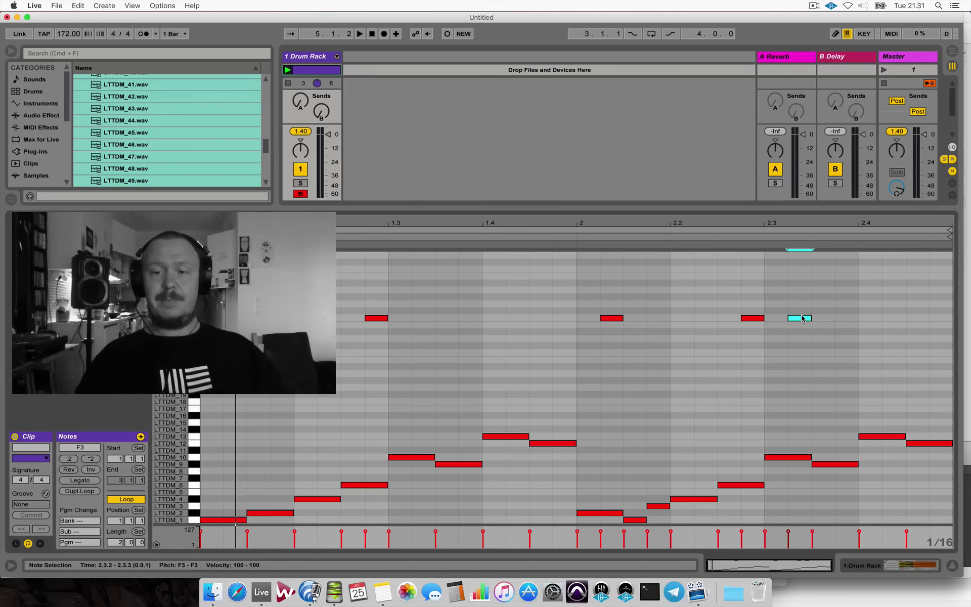
left_click(465, 375)
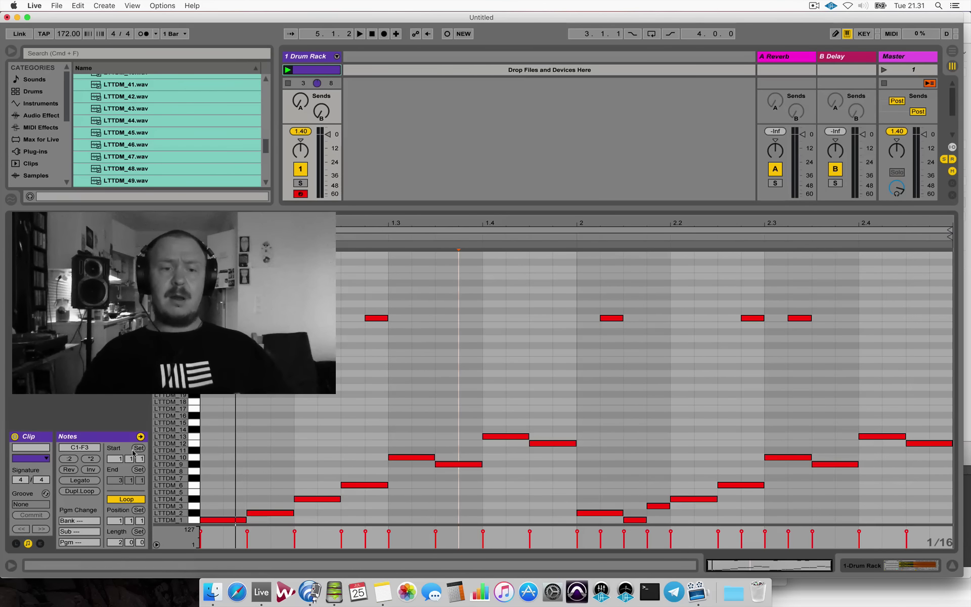
Duplicate the two-bar loop and its notes to make a four-bar clip.
left_click(77, 492)
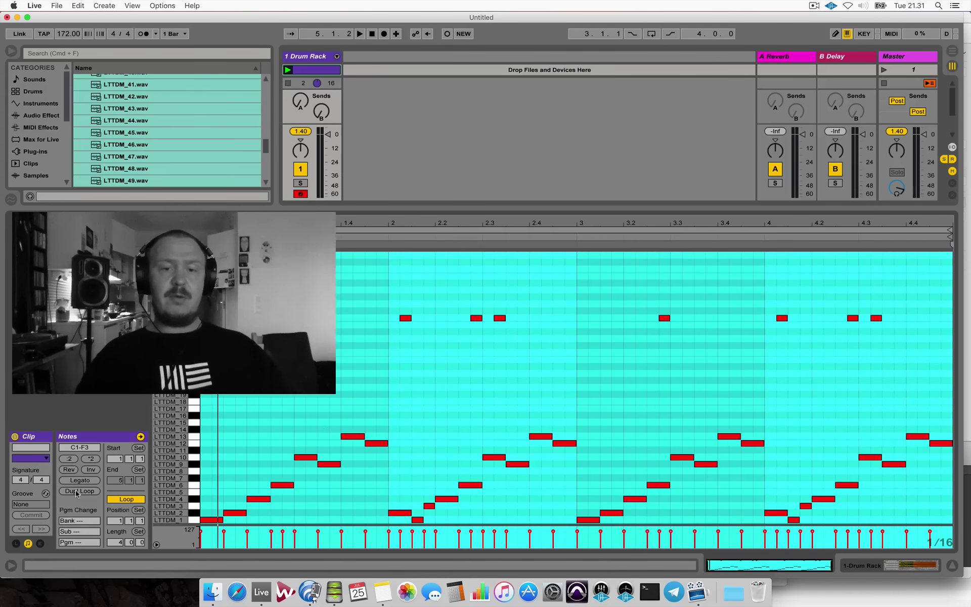
left_click(402, 392)
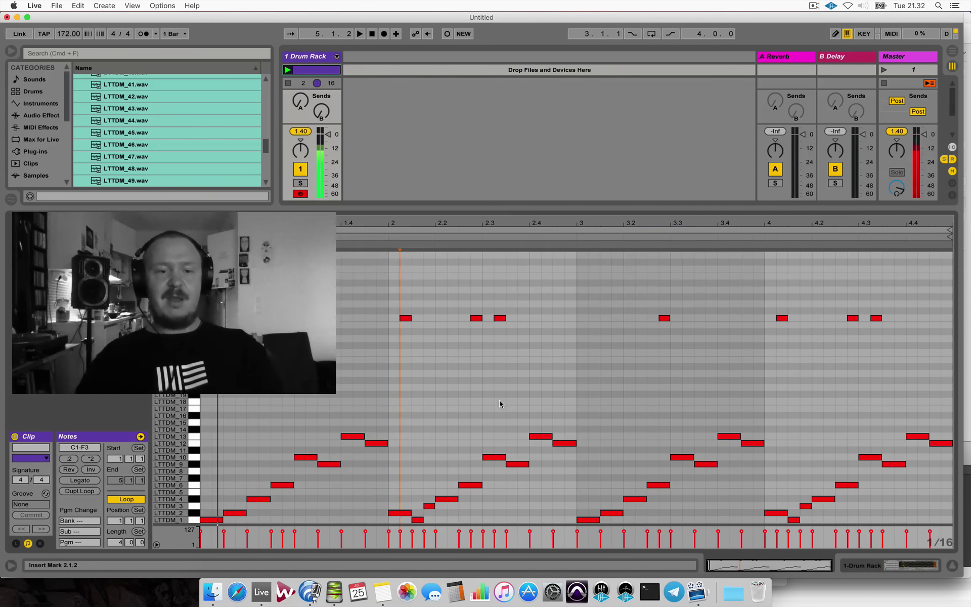
left_click(309, 55)
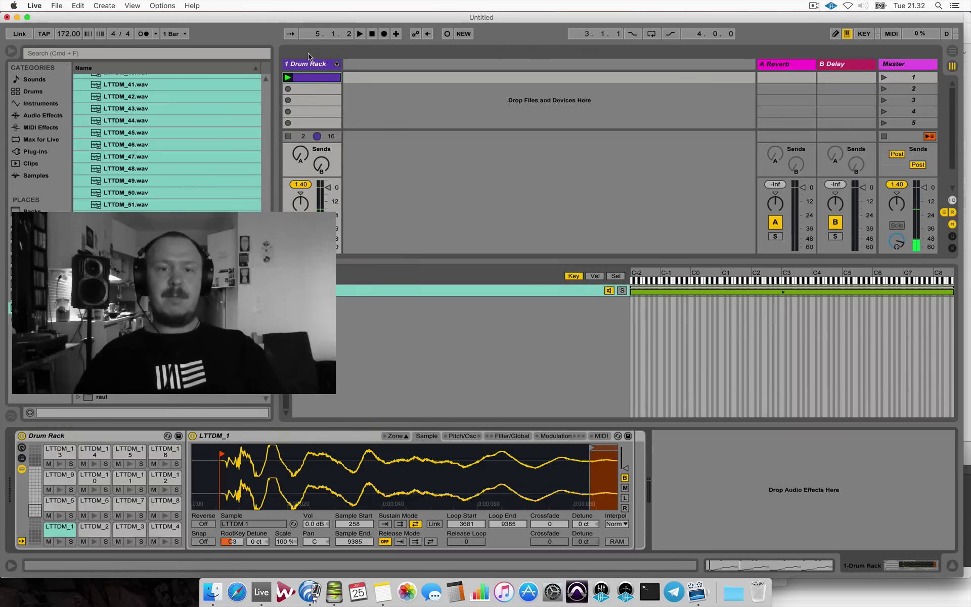
left_click(312, 77)
Delete the LTTDM_2 hit at 3.1.3, extend the LTTDM_1 kick at 3.1.1 to a quarter note, and play the pattern.
left_click(610, 501)
left_click(609, 513)
key("Delete")
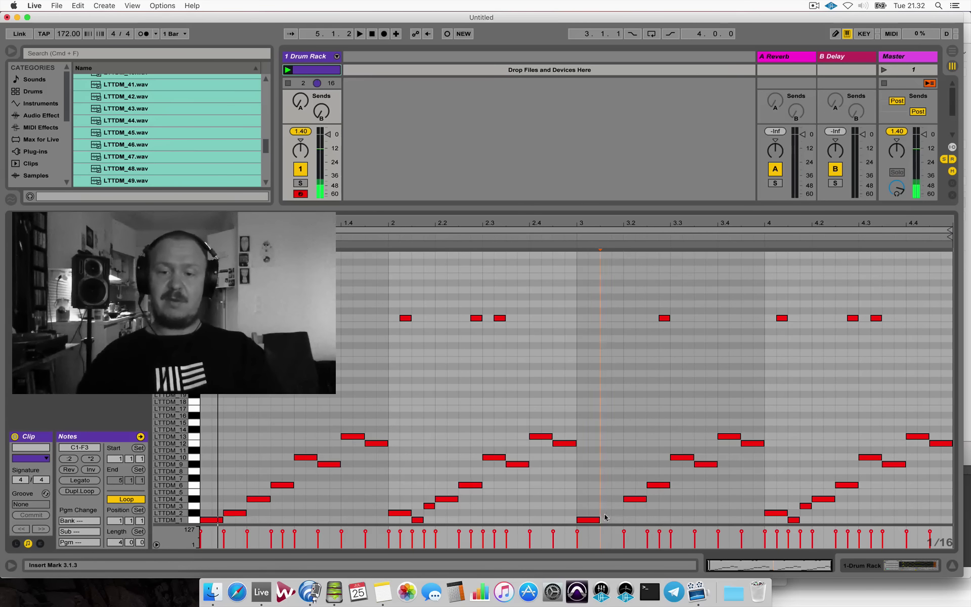
left_click_drag(600, 520, 624, 519)
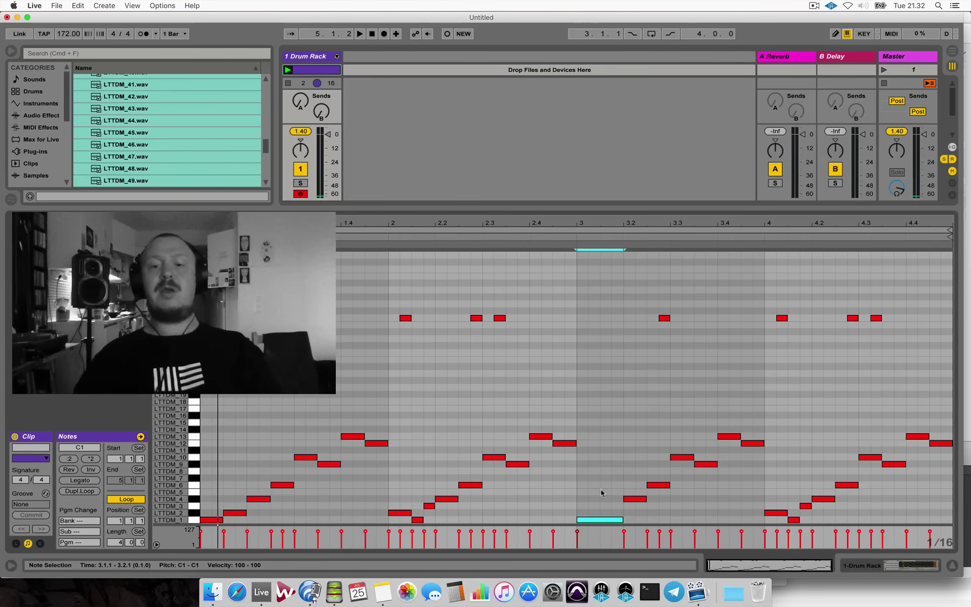
key("space")
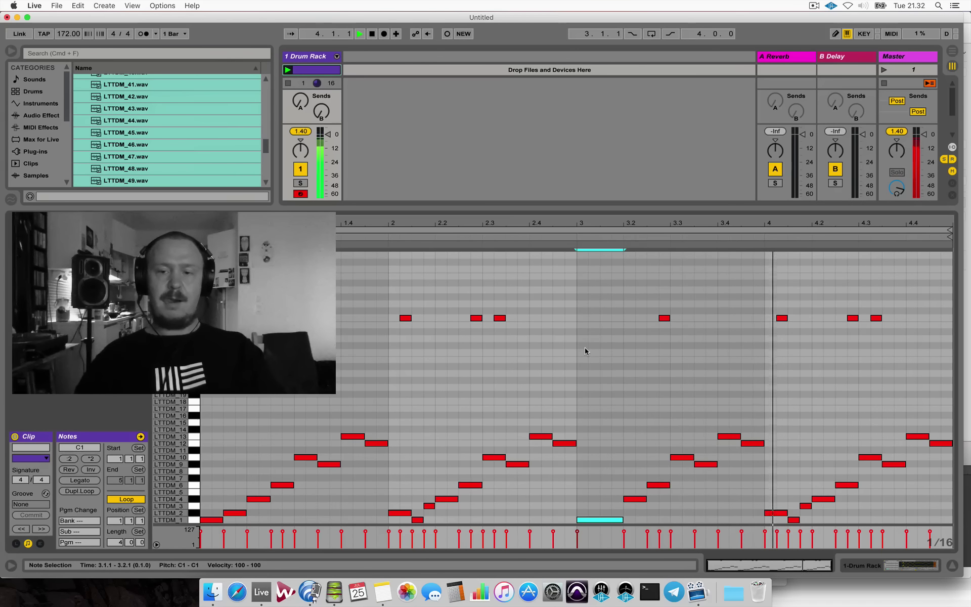
key("space")
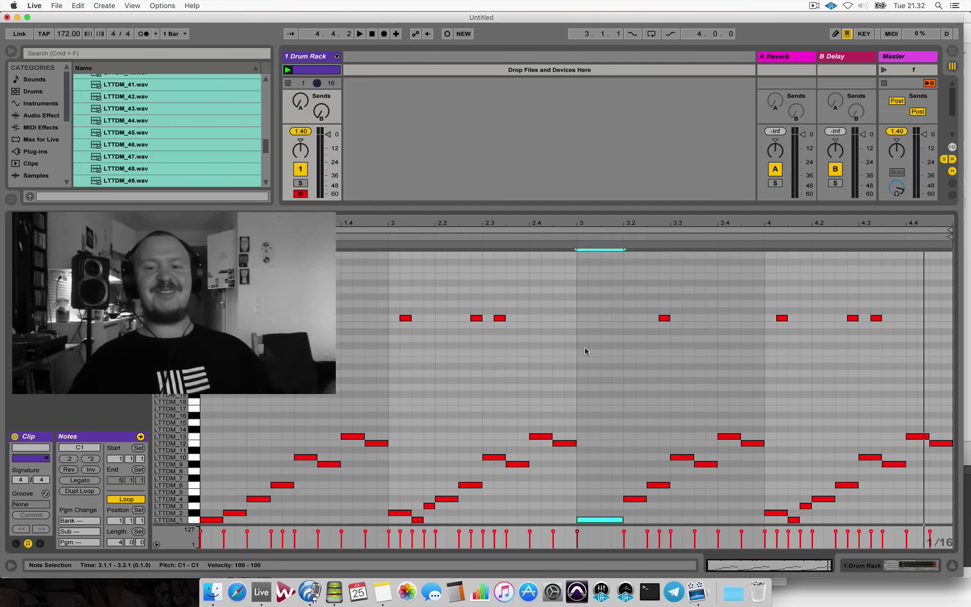
Try shortening all notes in the four-bar clip slightly and play the result.
left_click(579, 350)
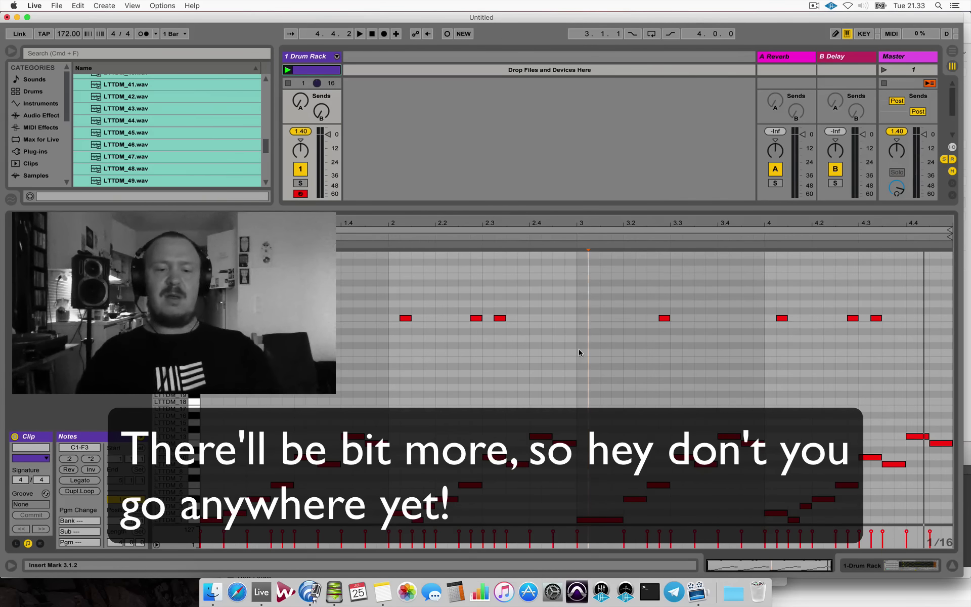
left_click(542, 354)
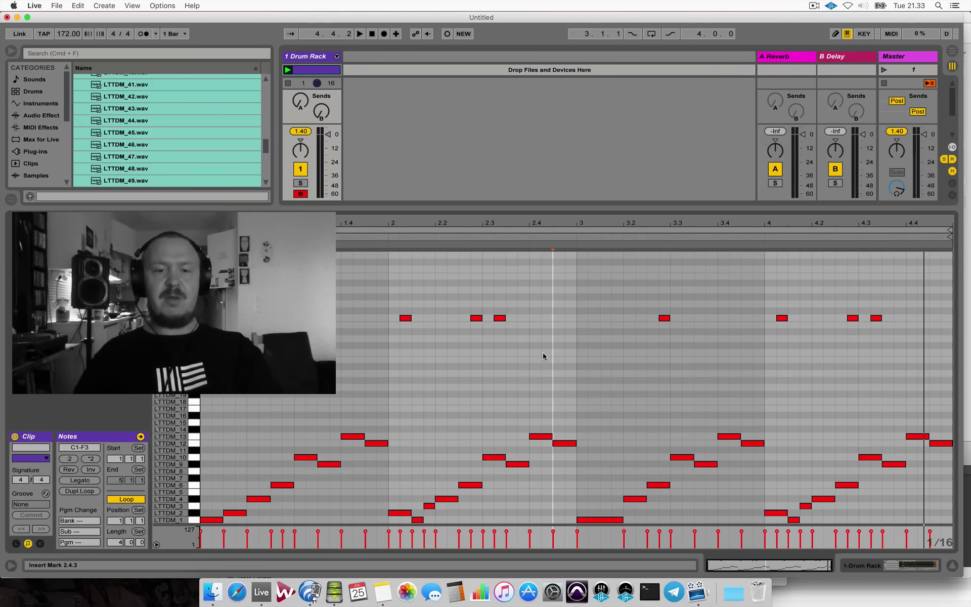
key("super+a")
key("super+shift+Left")
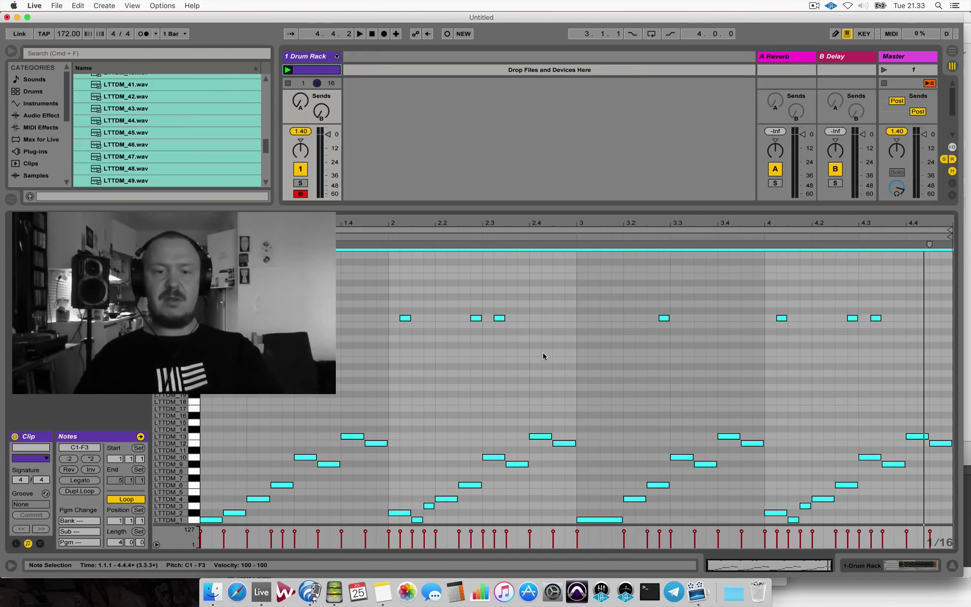
key("space")
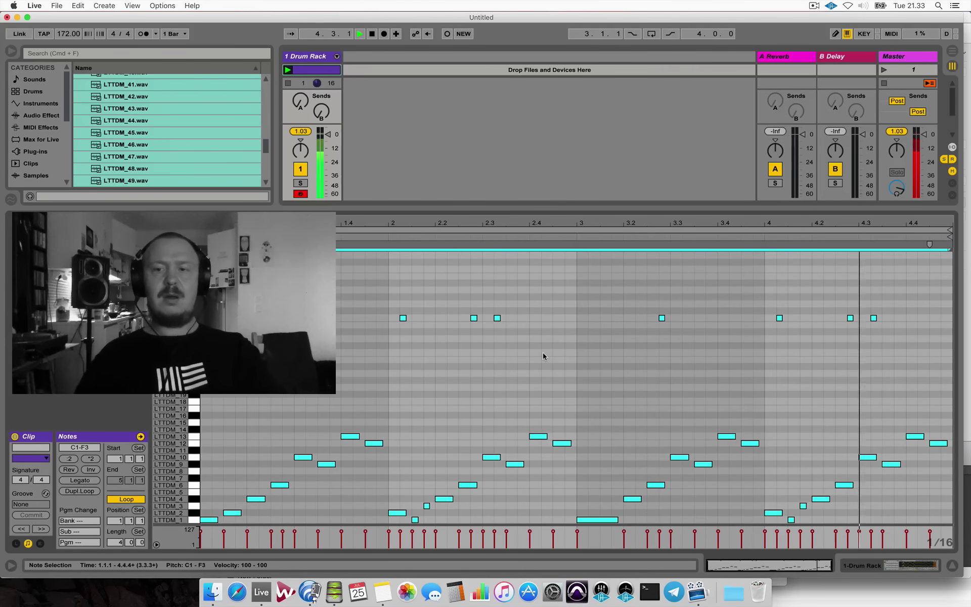
key("space")
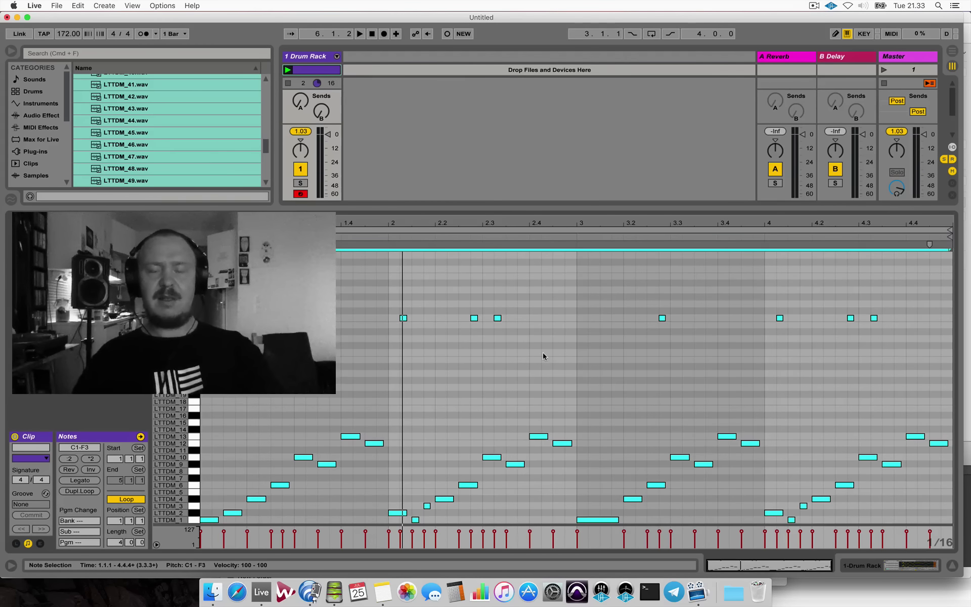
Try longer and shorter lengths for all notes during playback, ending with short notes.
key("space")
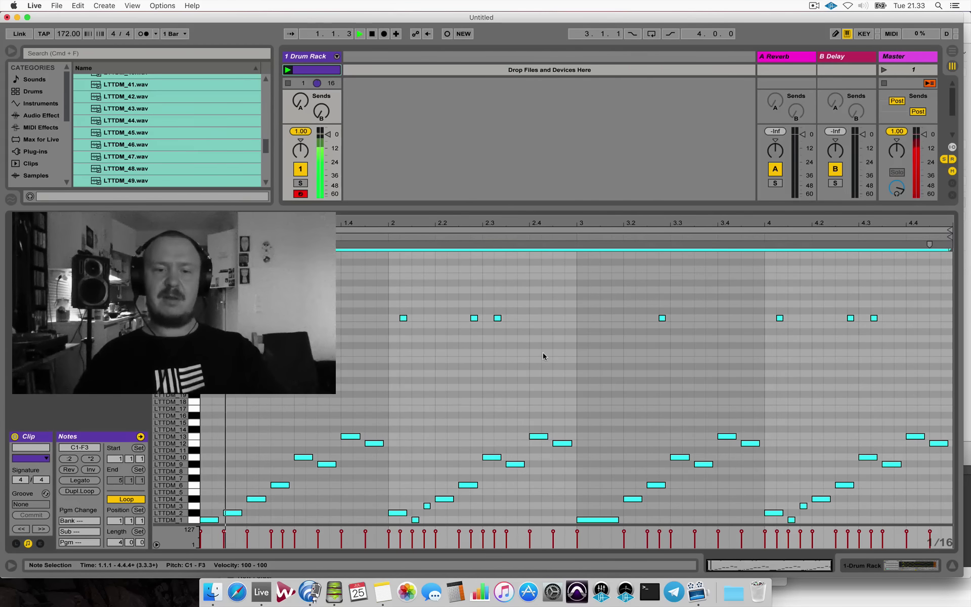
key("shift+Right")
key("shift+Left")
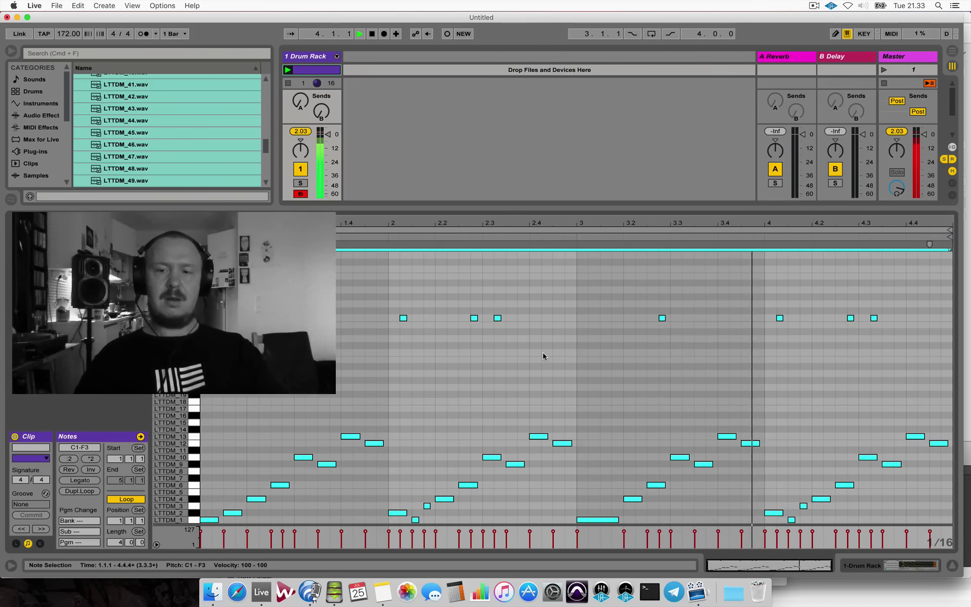
key("shift+Right")
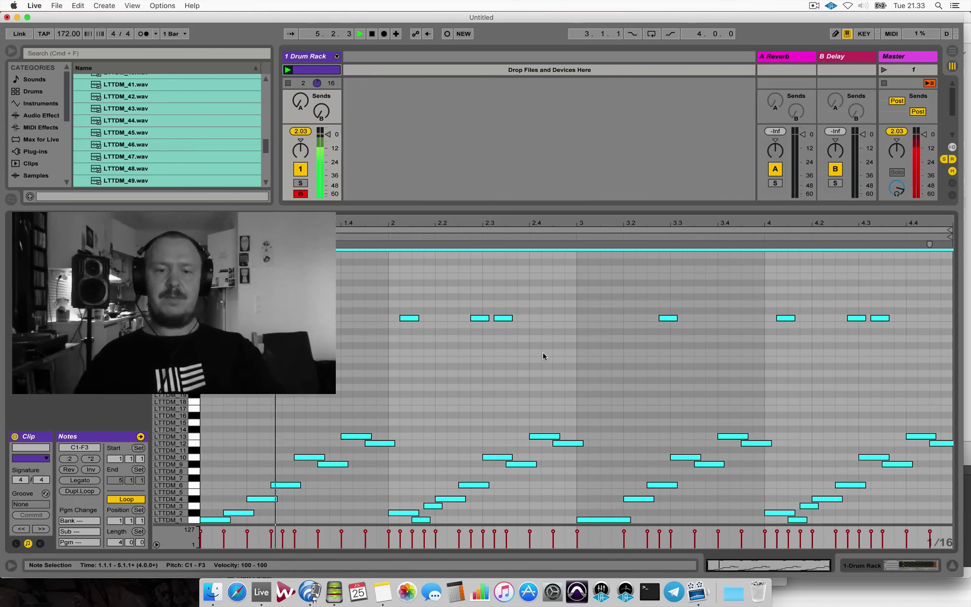
key("shift+Left")
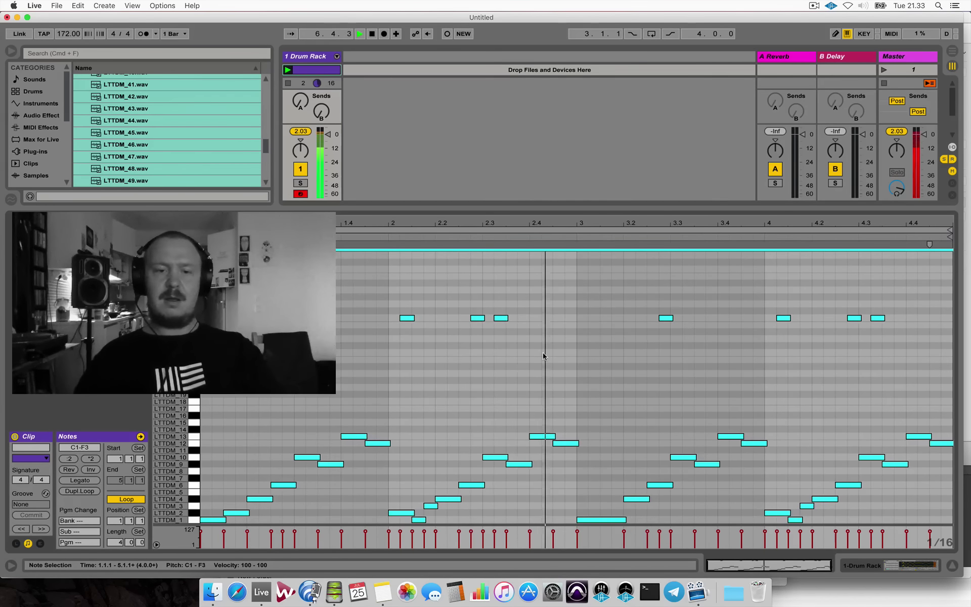
key("shift+Left")
key("space")
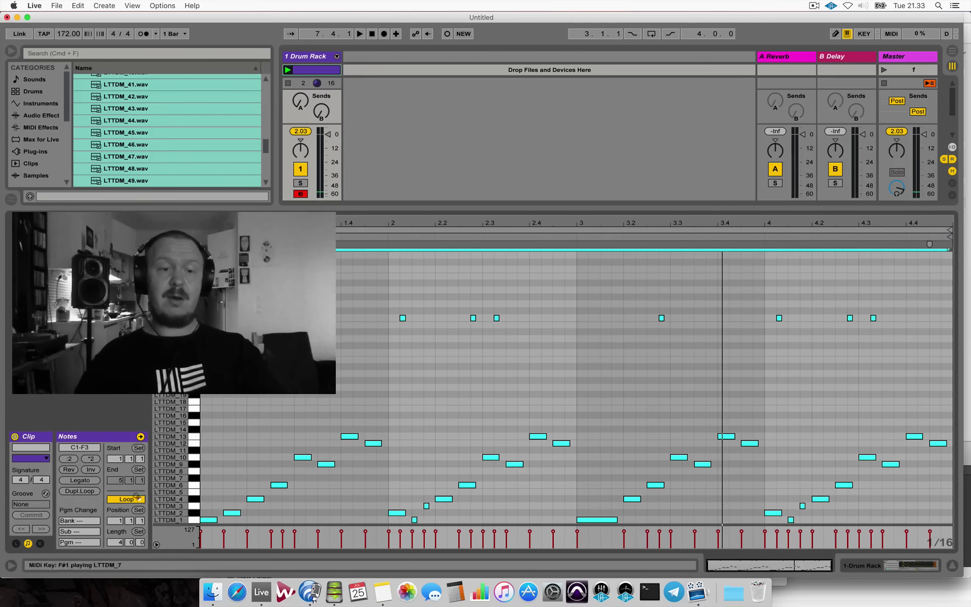
Apply Legato to all notes in the clip and play the result.
left_click(208, 415)
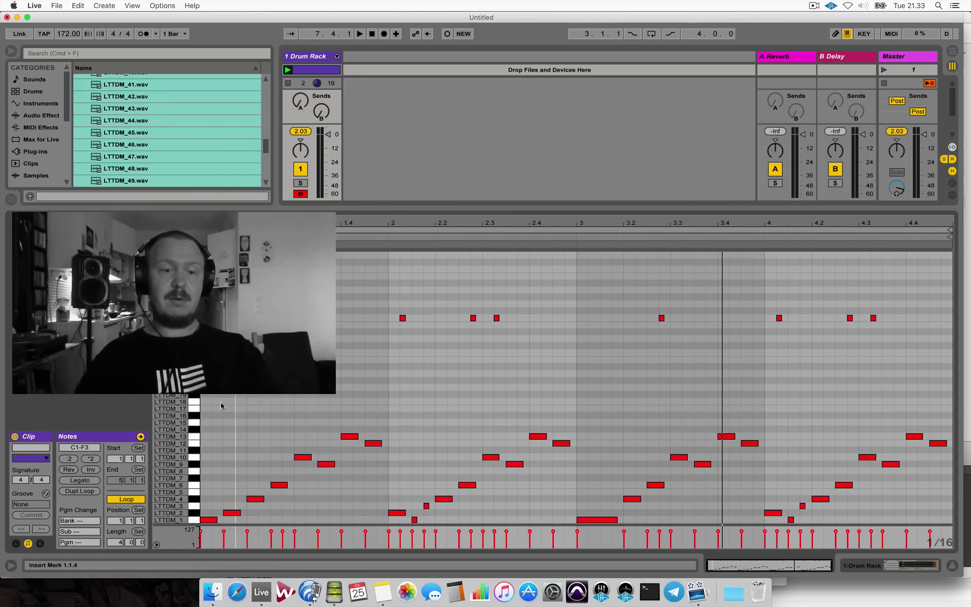
key("super+a")
left_click(85, 479)
key("space")
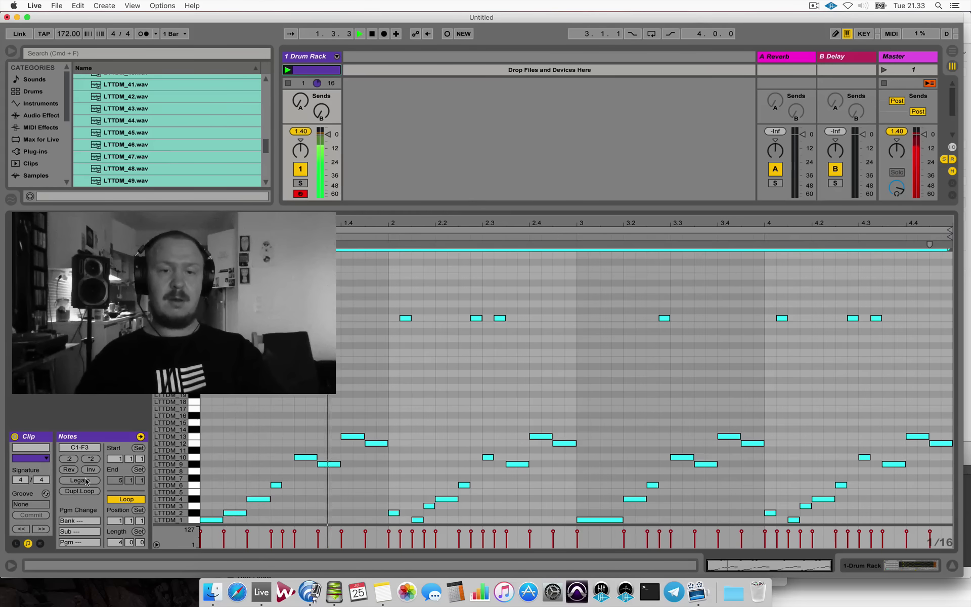
left_click(459, 396)
key("space")
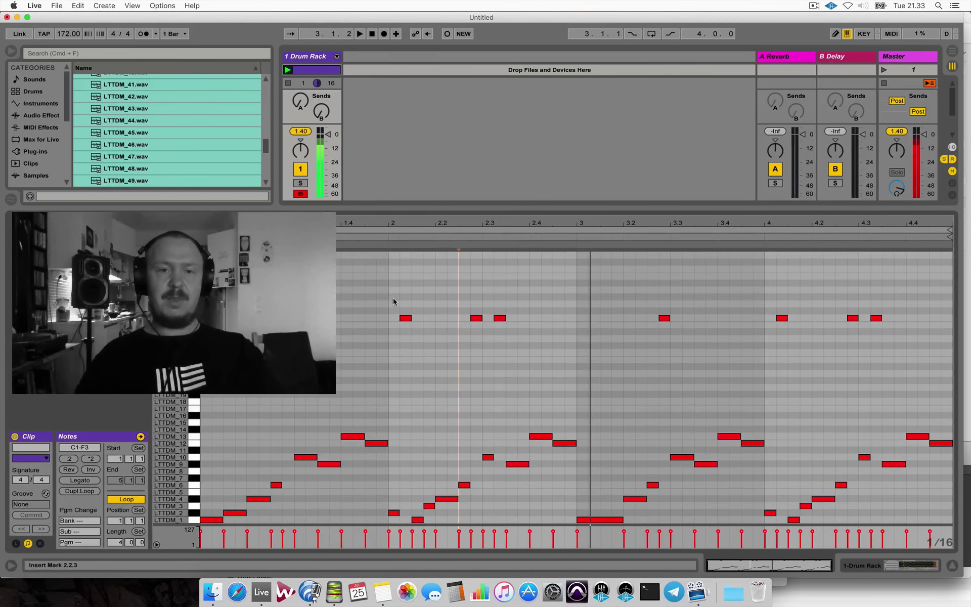
Add the Multiband Dynamics audio effect after the Drum Rack on the drum track.
double_click(309, 54)
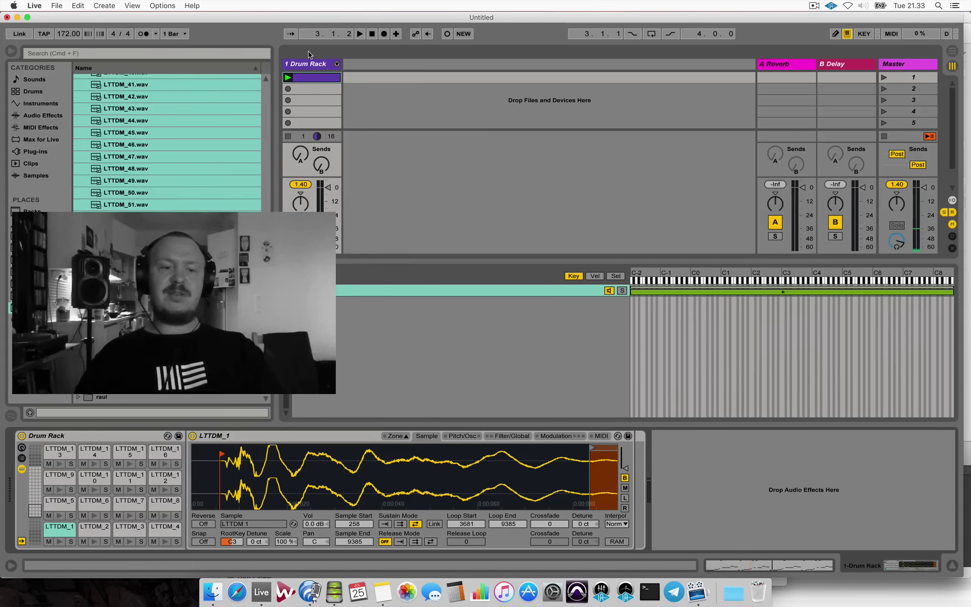
left_click(42, 117)
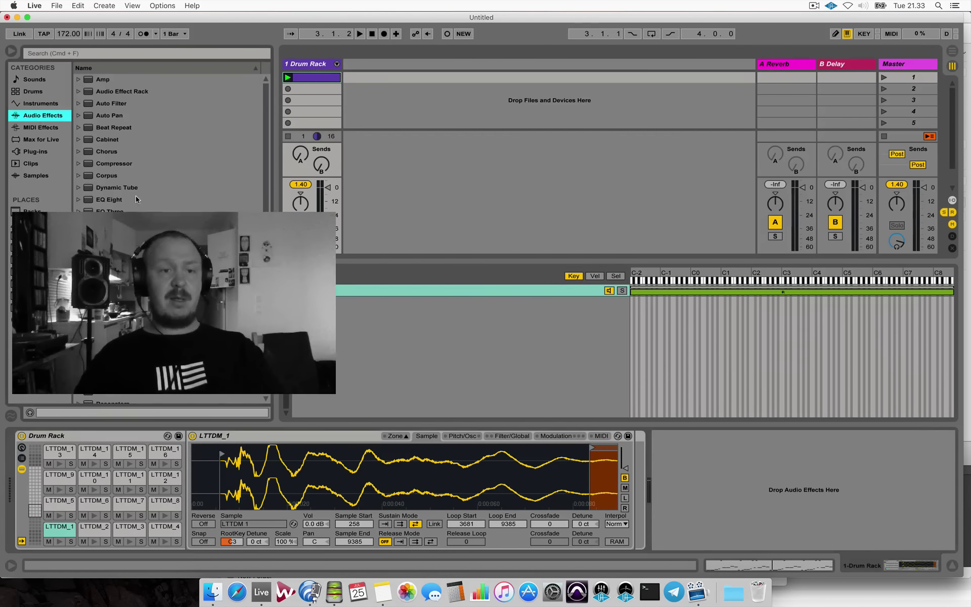
scroll(167, 141, "down", 4)
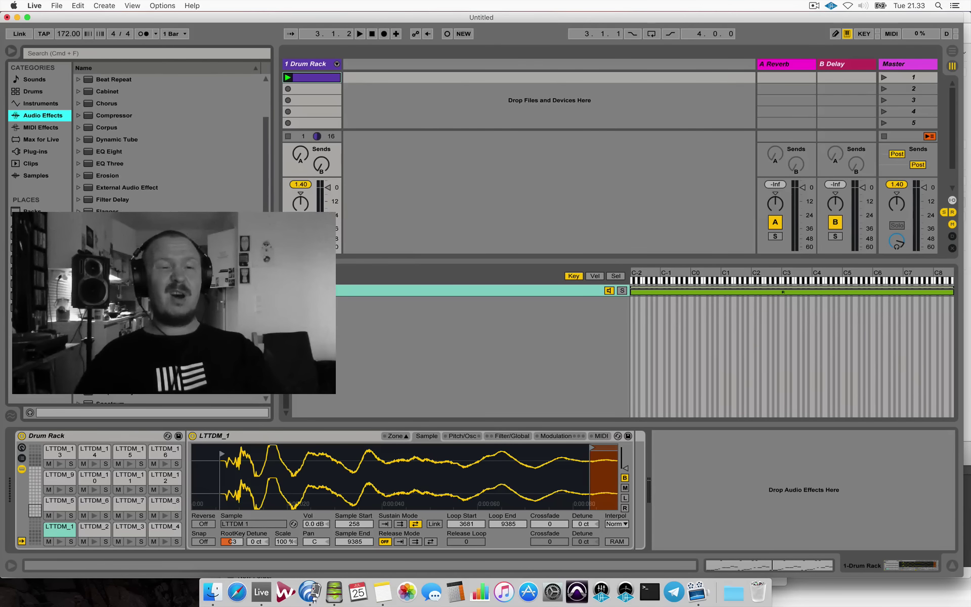
double_click(126, 296)
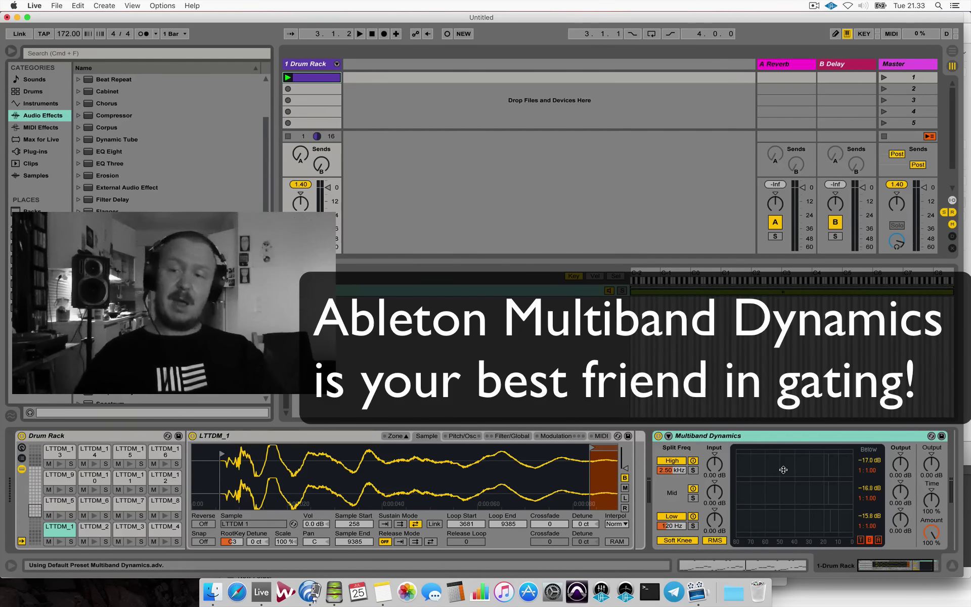
left_click(783, 470)
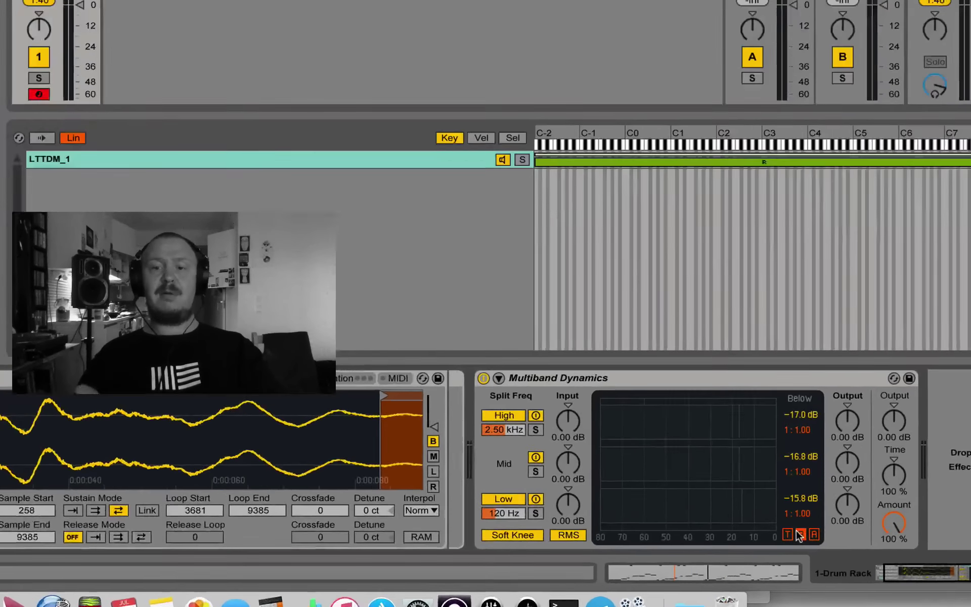
During playback, set the Below thresholds and ratios to -25.0 dB and 1:0.56 high, -8.75 dB and 1:0.48 mid, -9.00 dB and 1:0.52 low.
key("space")
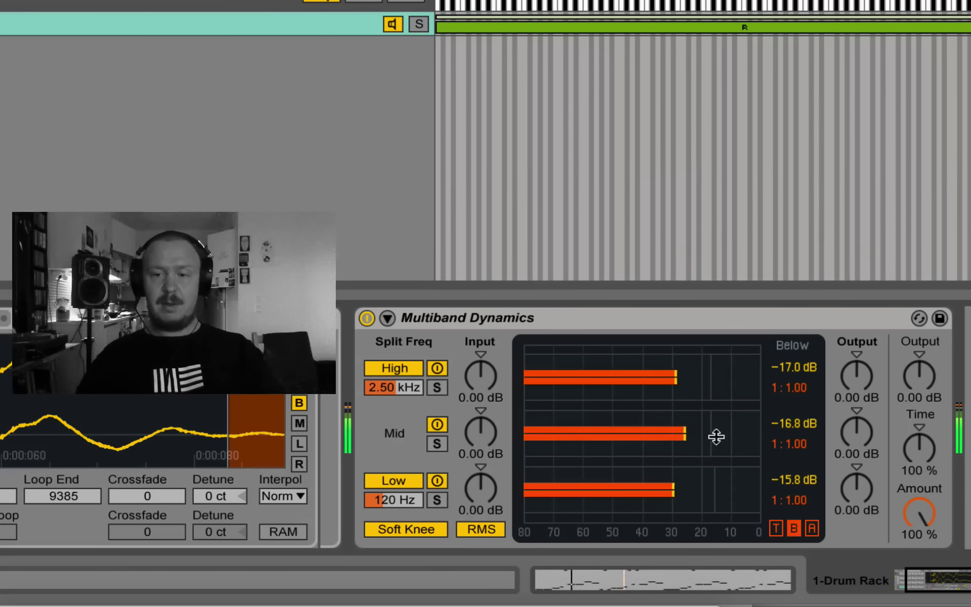
left_click_drag(729, 433, 782, 455)
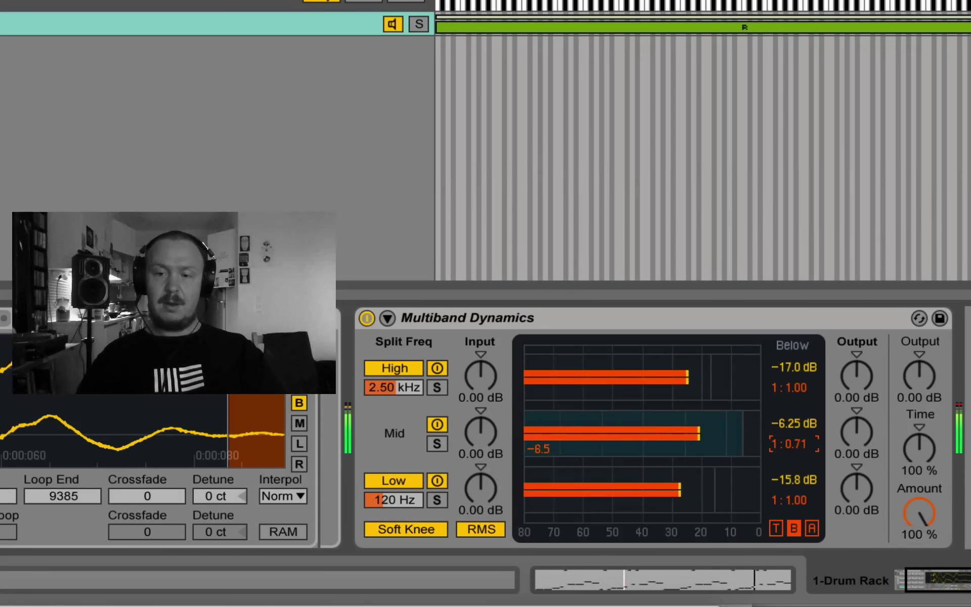
left_click_drag(709, 373, 687, 373)
left_click_drag(805, 387, 805, 405)
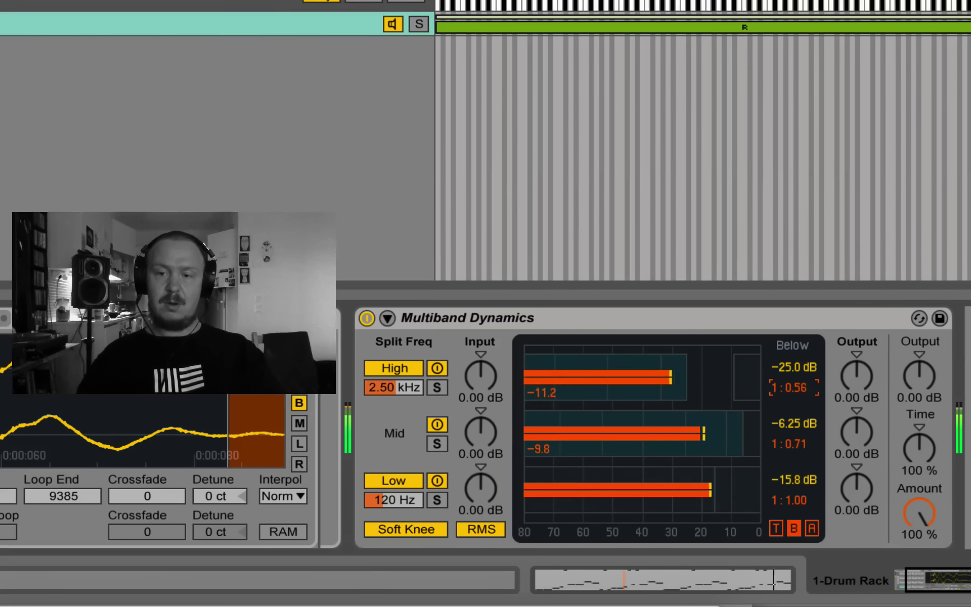
left_click_drag(680, 433, 783, 454)
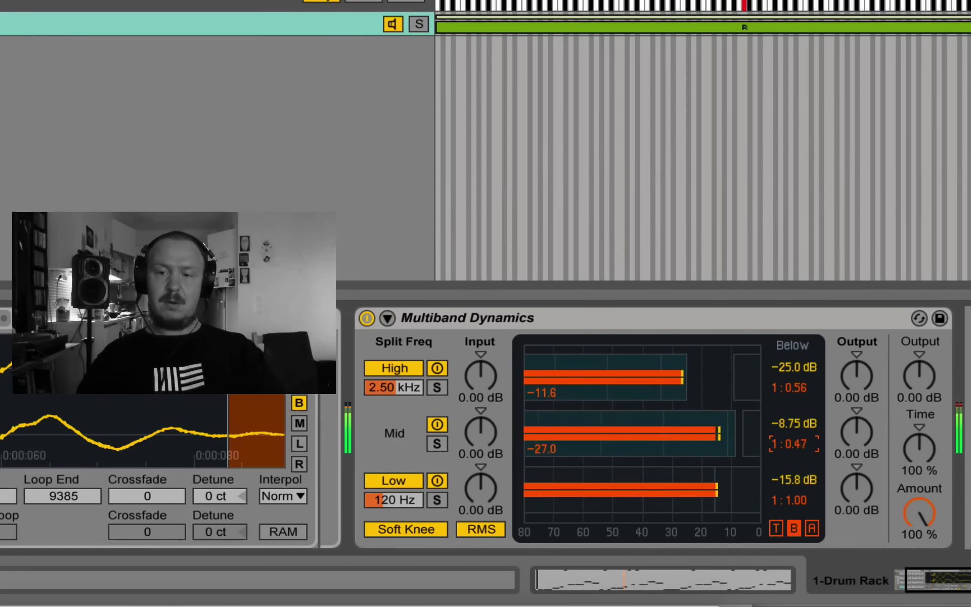
left_click_drag(727, 492, 784, 511)
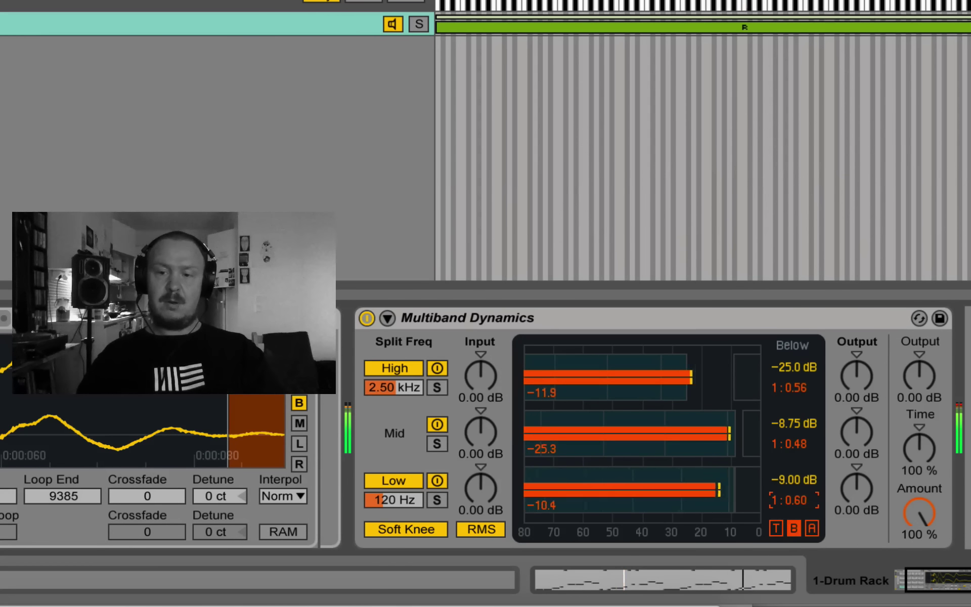
Compare the drum pattern with Multiband Dynamics on and bypassed, ending with it bypassed.
left_click(367, 318)
left_click(367, 318)
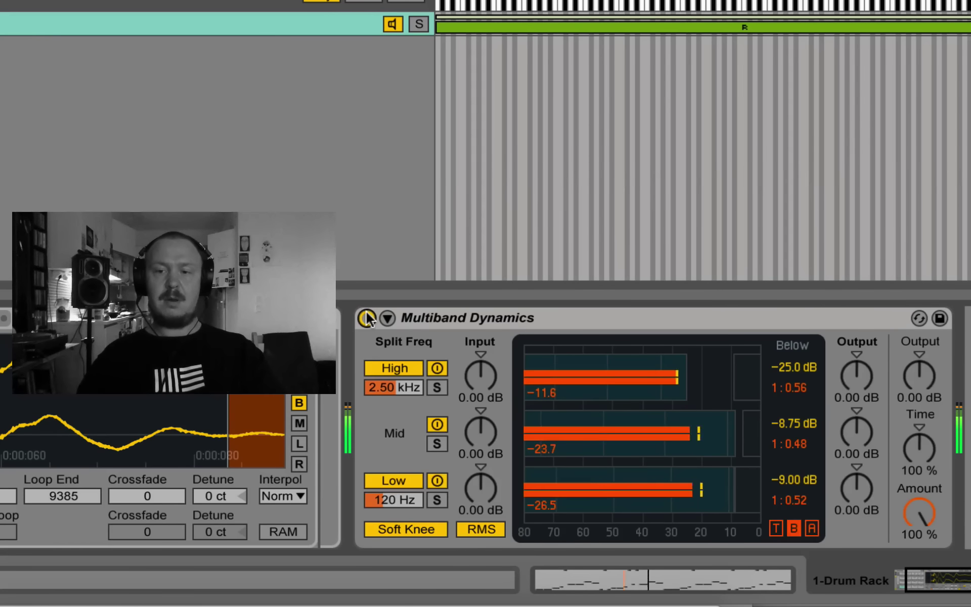
left_click(367, 318)
left_click(366, 318)
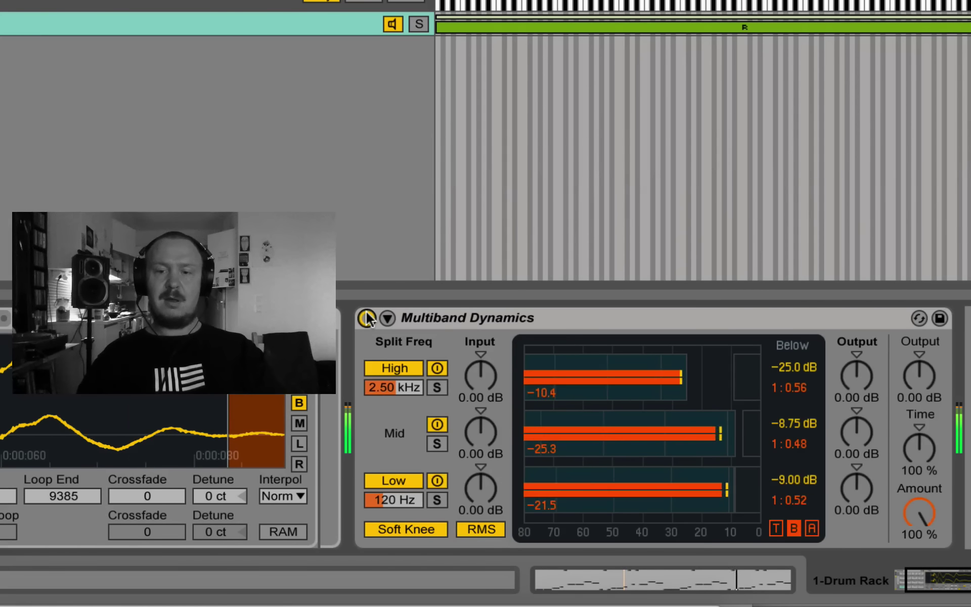
left_click(366, 318)
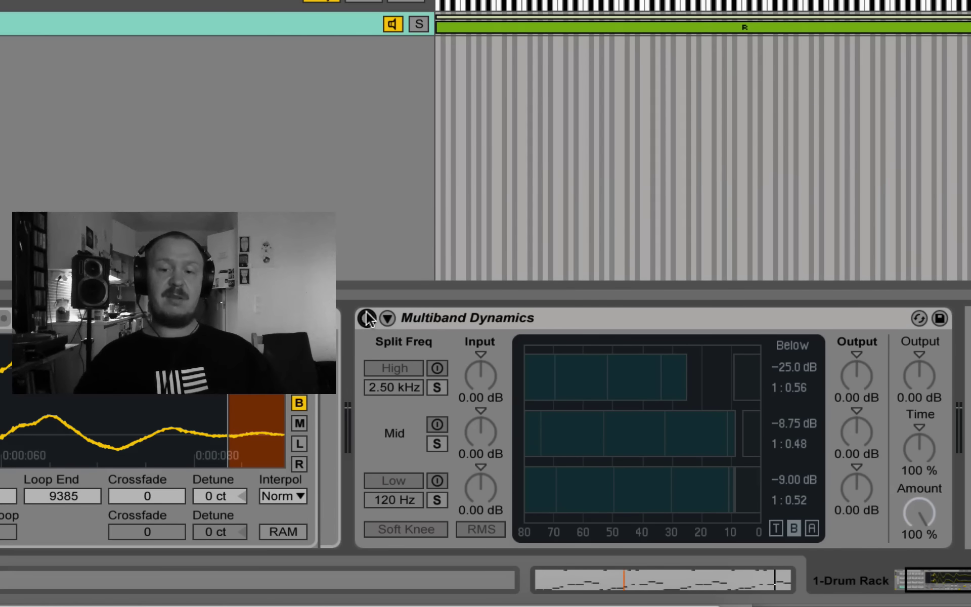
Turn Multiband Dynamics back on and set the mid band's Below threshold to -6.75 dB.
left_click(367, 317)
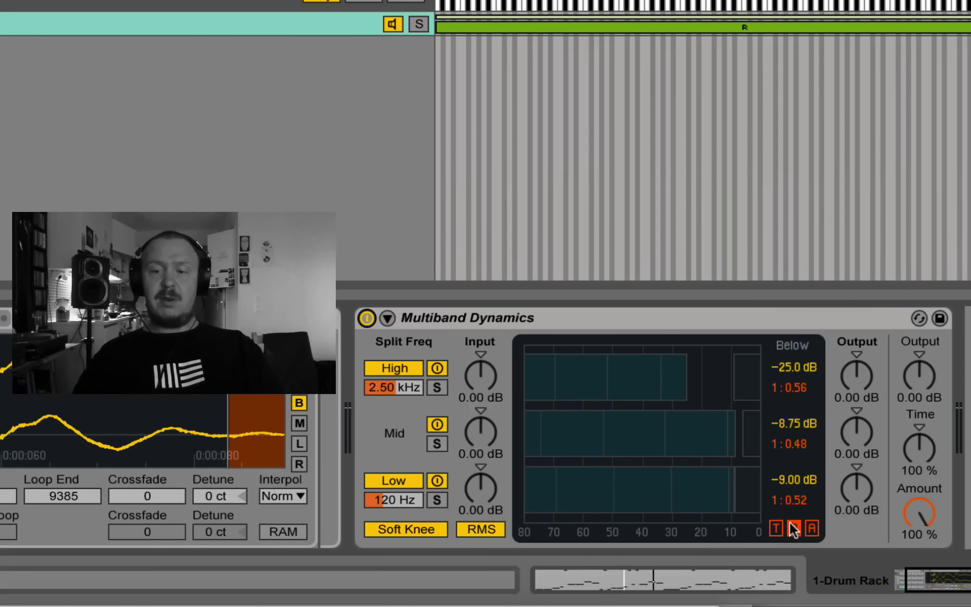
mouse_move(735, 437)
left_mouse_down()
mouse_move(696, 437)
mouse_move(741, 437)
left_mouse_up()
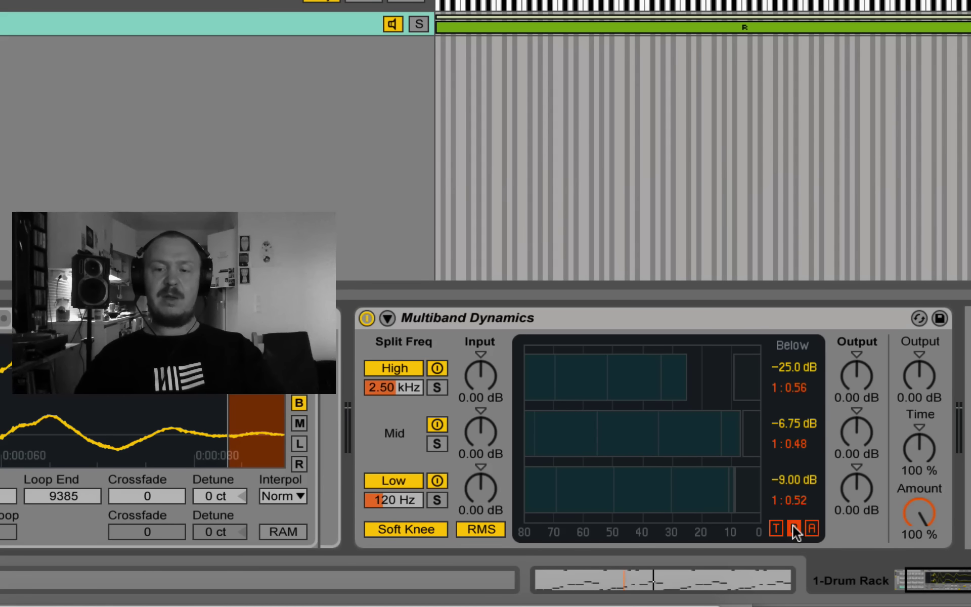
Fine-tune the mid band's Below threshold in Multiband Dynamics to -7.75 dB while auditioning the drum pattern.
mouse_move(742, 434)
left_mouse_down()
mouse_move(659, 434)
mouse_move(737, 434)
left_mouse_up()
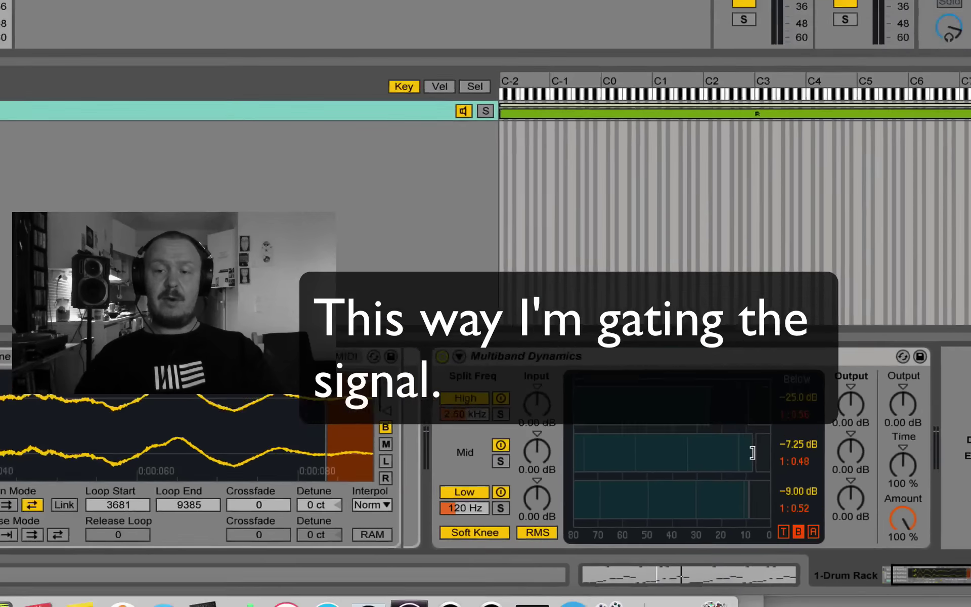
left_click_drag(740, 434, 695, 434)
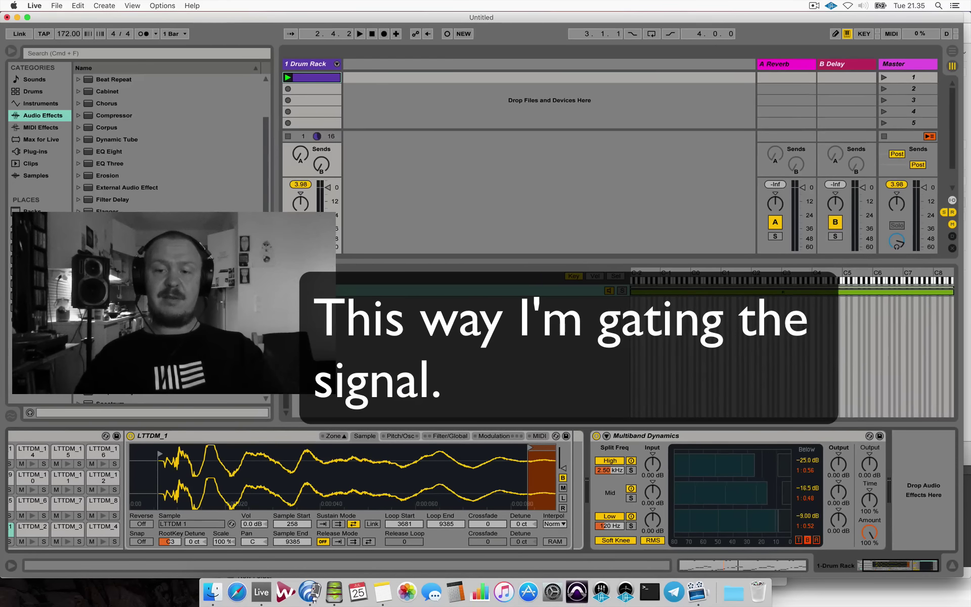
key("space")
mouse_move(760, 493)
left_mouse_down()
mouse_move(720, 493)
mouse_move(775, 492)
mouse_move(723, 493)
mouse_move(759, 493)
left_mouse_up()
key("space")
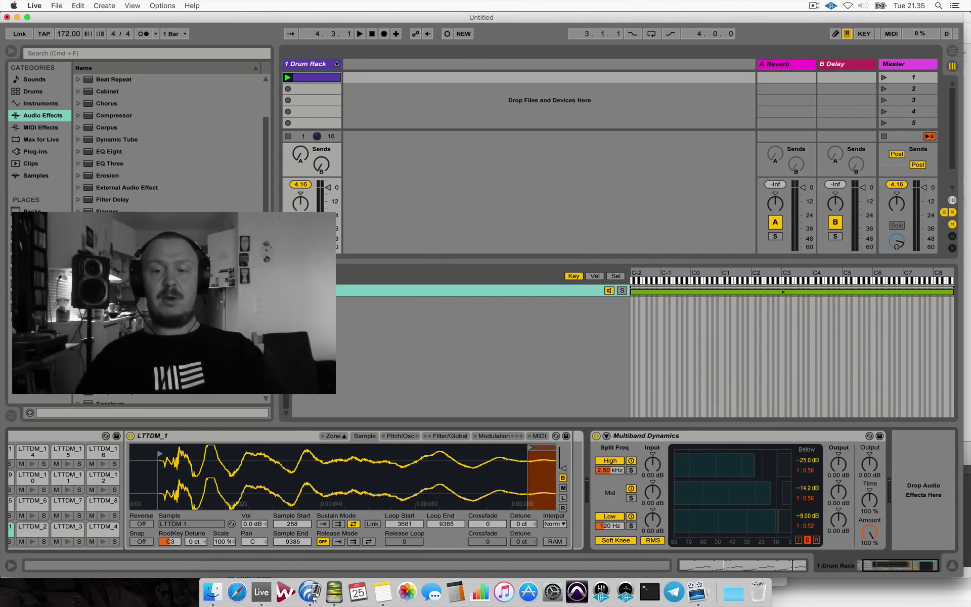
key("space")
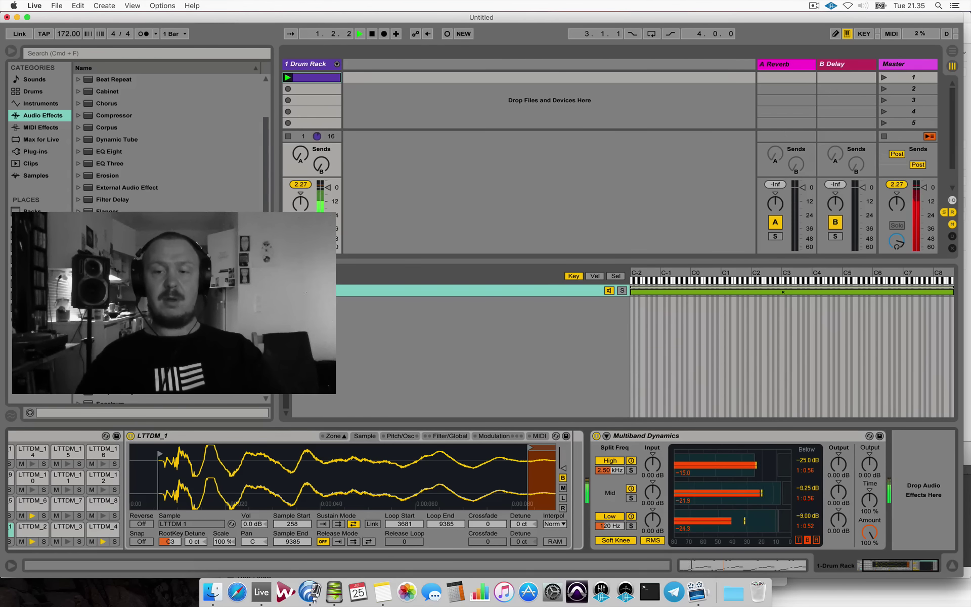
left_click_drag(733, 493, 769, 496)
key("space")
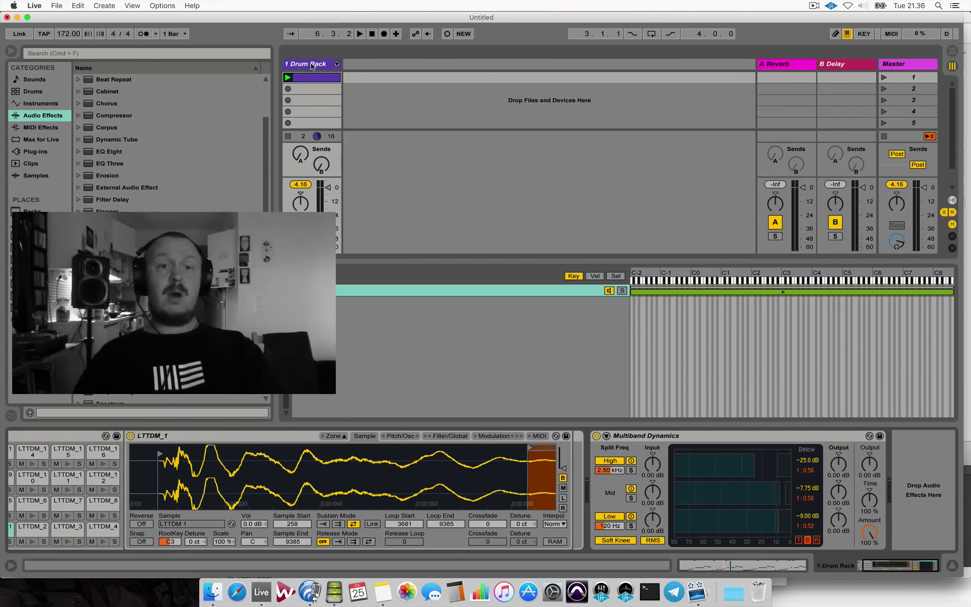
Select the LTTDM_33 pad in the Drum Rack and search the browser for "neutron".
scroll(89, 506, "left", 3)
scroll(89, 507, "up", 5)
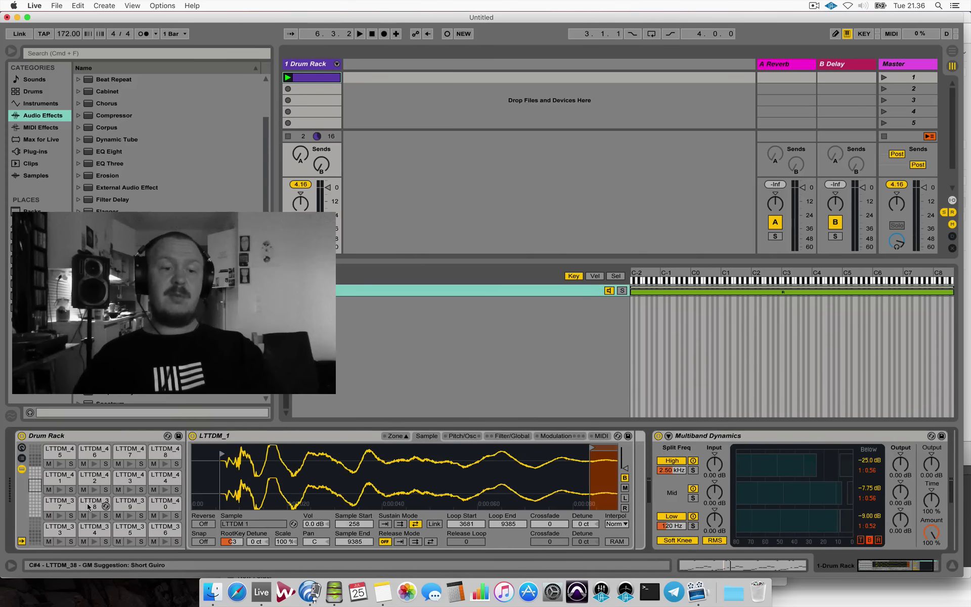
left_click(49, 529)
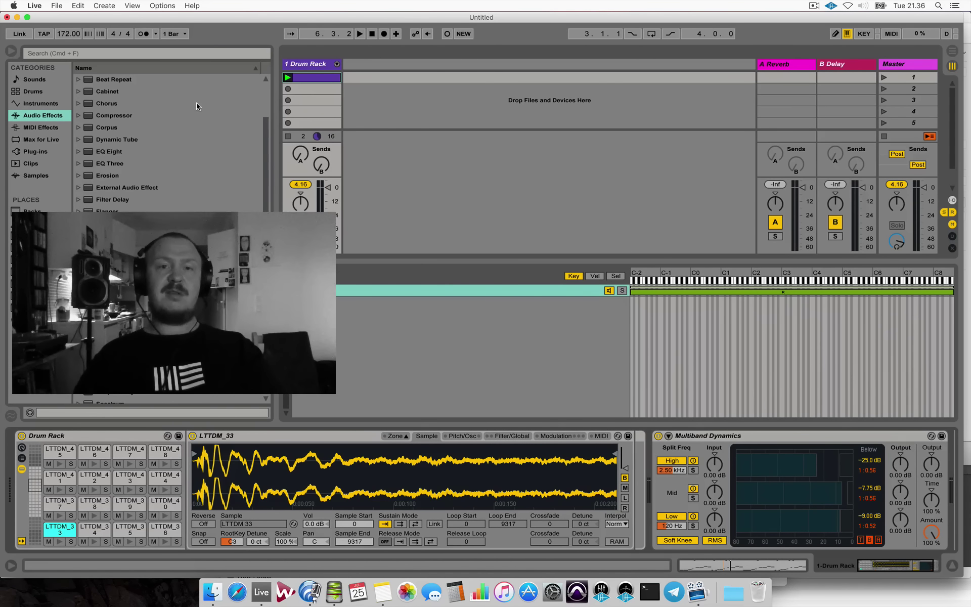
key("cmd+f")
type("neuton")
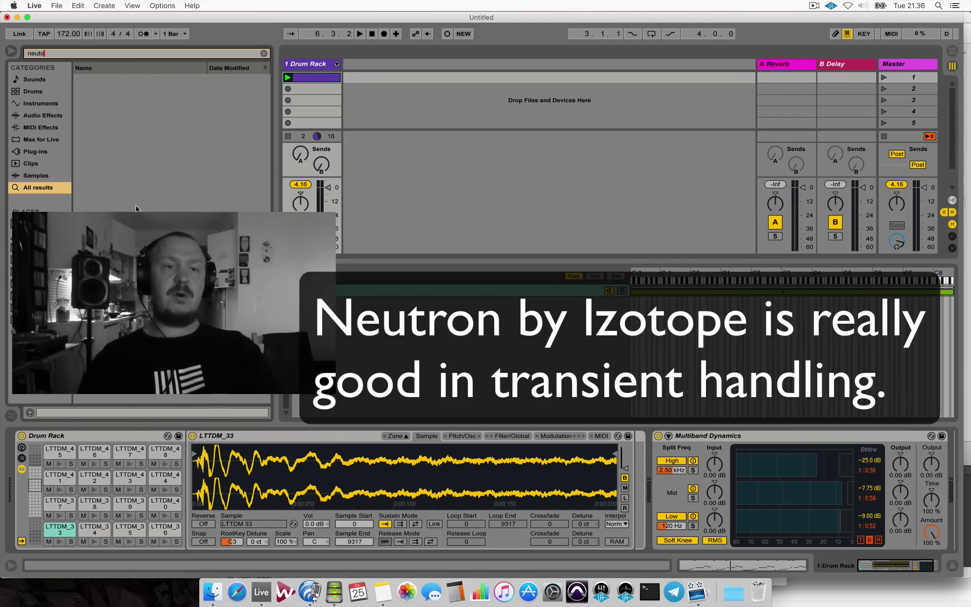
key("BackSpace")
key("BackSpace")
type("ron")
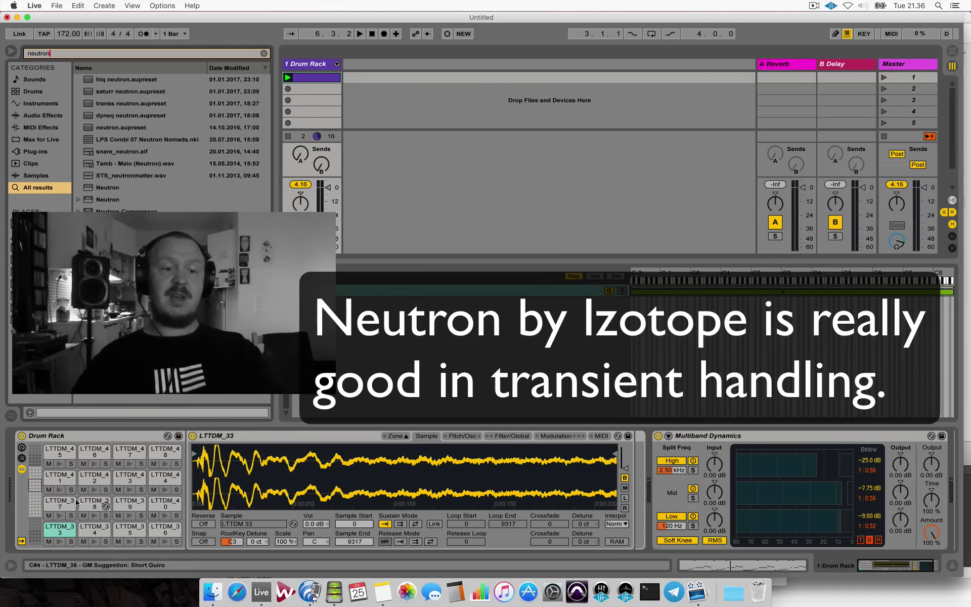
Add Neutron Transient Shaper to the LTTDM_33 pad and enable its second and third bands.
left_click(57, 528)
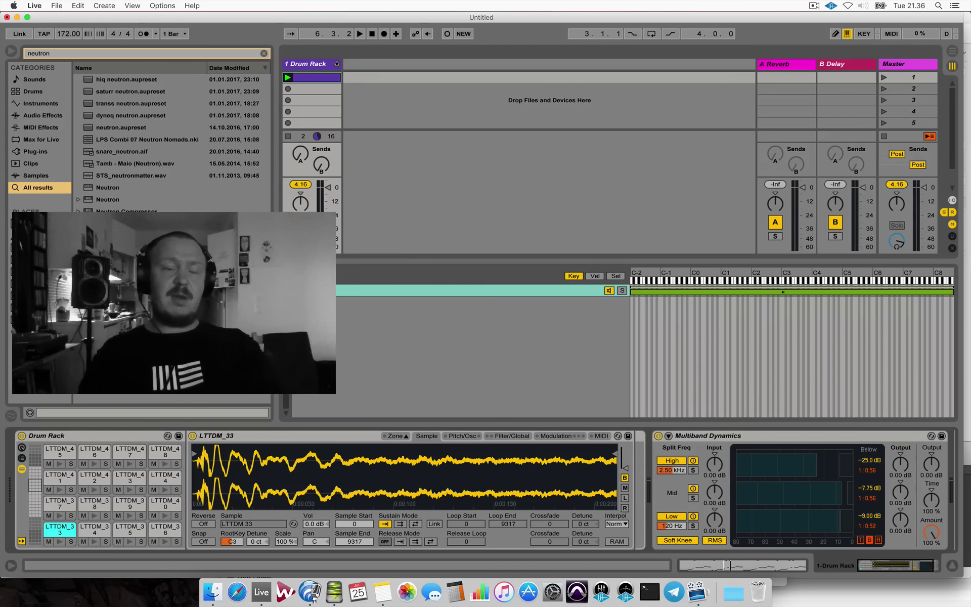
left_click_drag(83, 483, 60, 524)
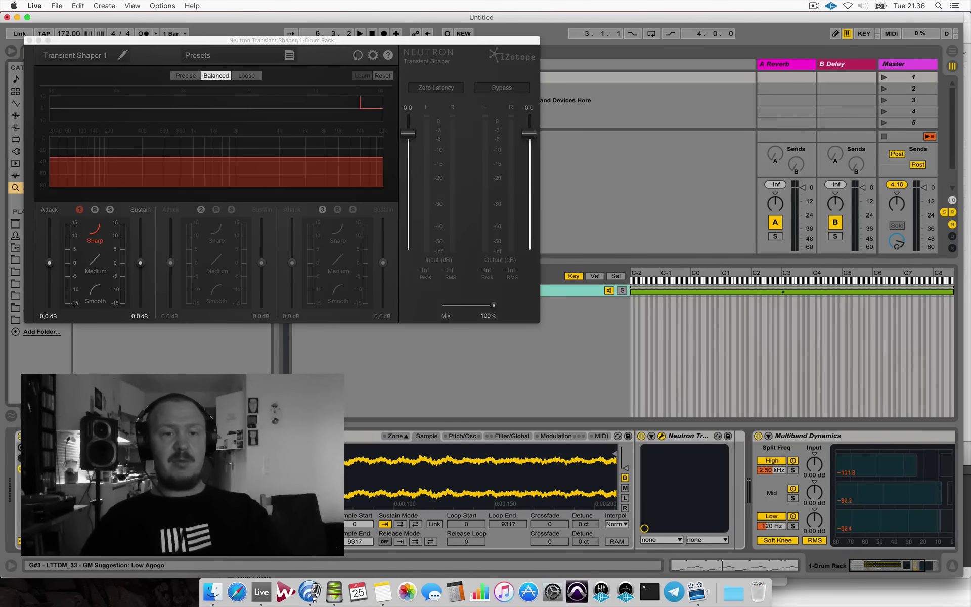
left_click_drag(261, 40, 434, 75)
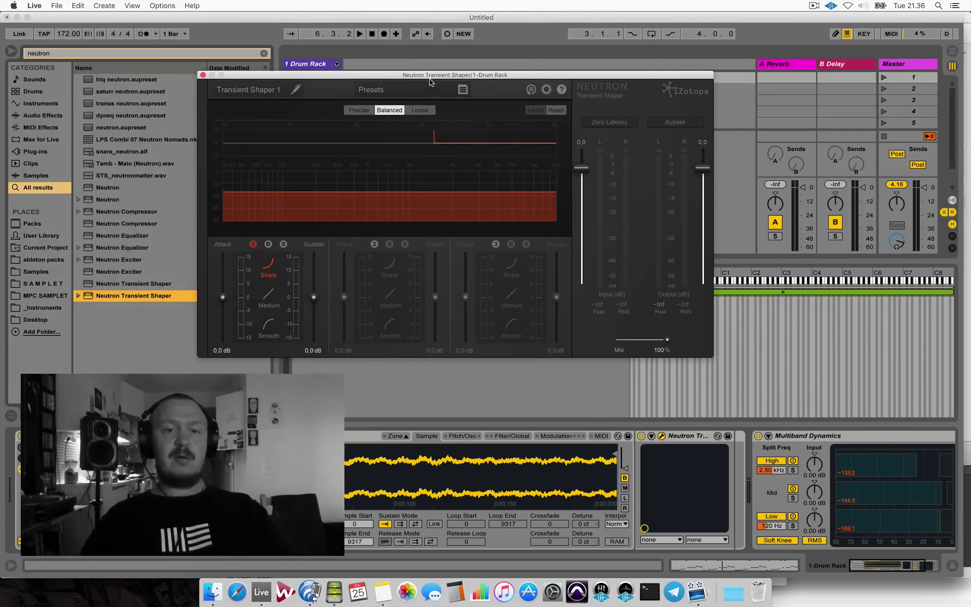
left_click(374, 245)
left_click(496, 245)
left_click_drag(483, 77, 588, 96)
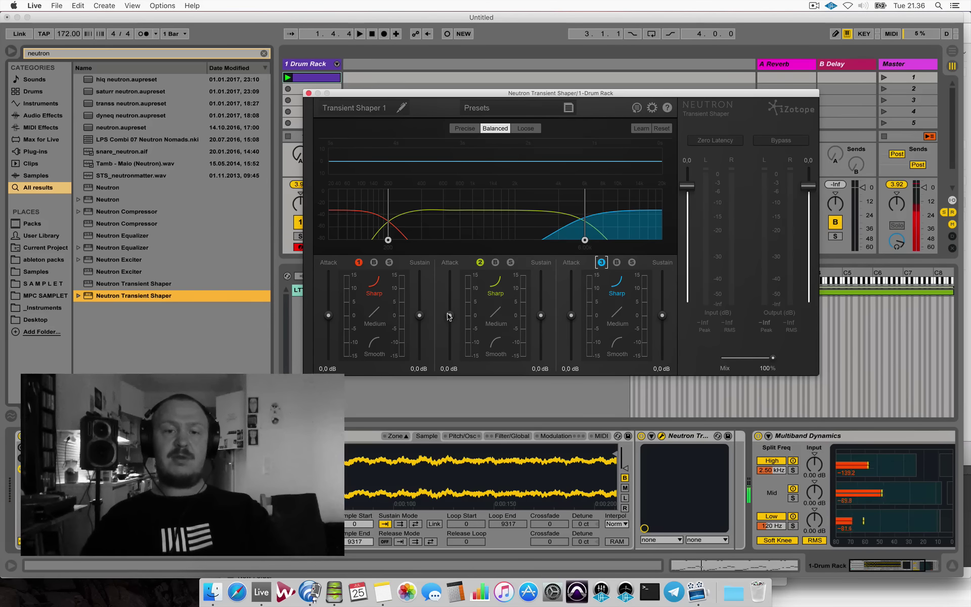
left_click_drag(457, 95, 666, 107)
Loop the clip's first two beats and set the kick's Transient Shaper mid-band attack to 5.1 dB and sustain to 1.9 dB.
double_click(330, 82)
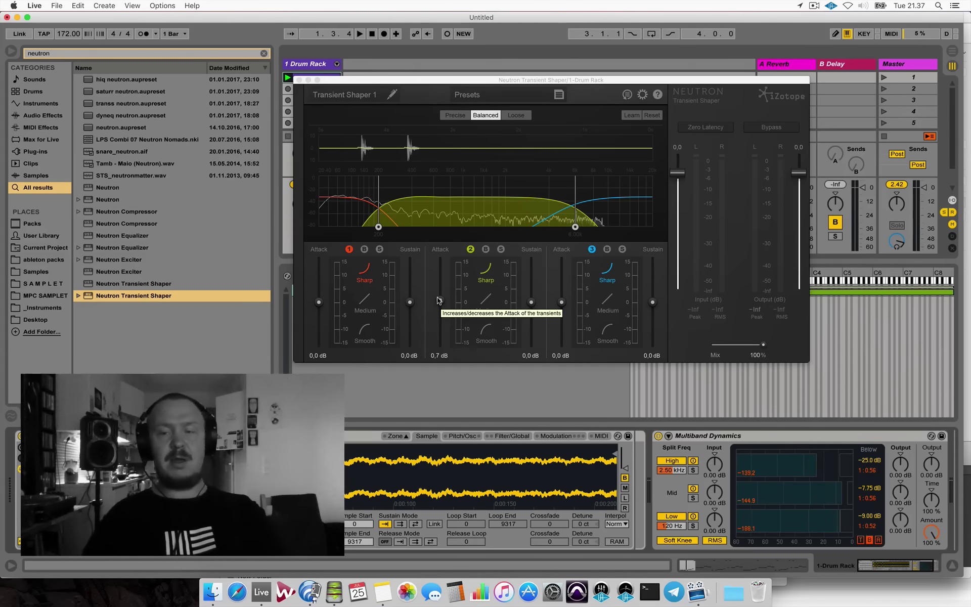
key("space")
left_click_drag(438, 289, 440, 317)
left_click_drag(440, 333, 438, 288)
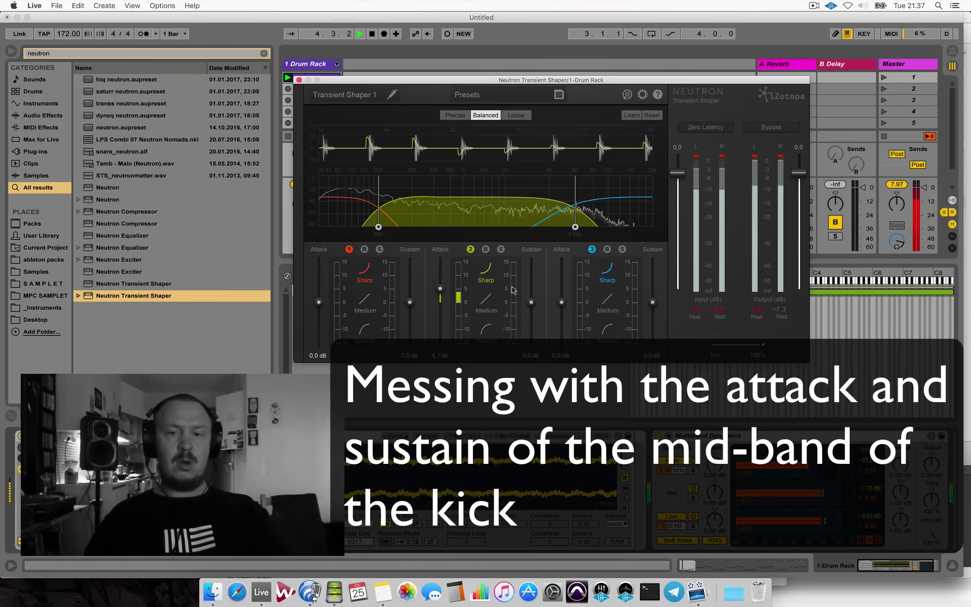
mouse_move(531, 302)
left_mouse_down()
mouse_move(529, 284)
mouse_move(527, 298)
left_mouse_up()
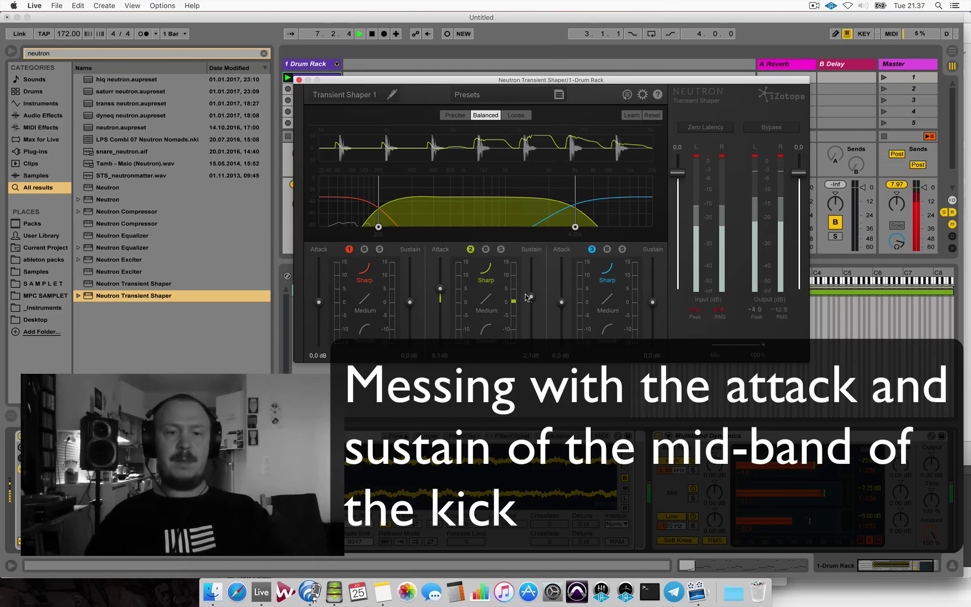
key("space")
left_click_drag(430, 81, 580, 90)
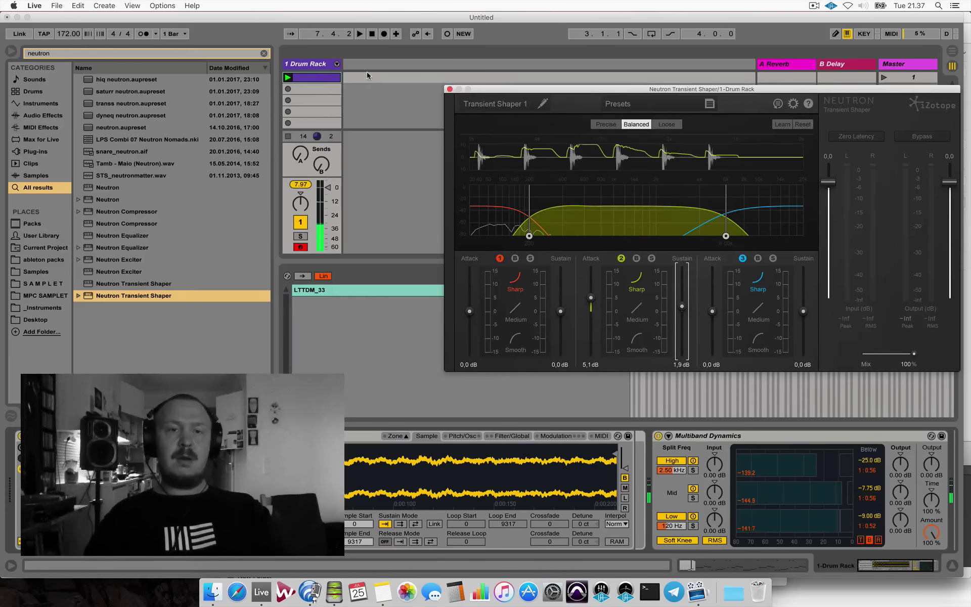
Copy the Transient Shaper to the snare pad LTTDM_4 and set its mid-band attack to 3.4 dB and sustain to 2.4 dB.
double_click(323, 78)
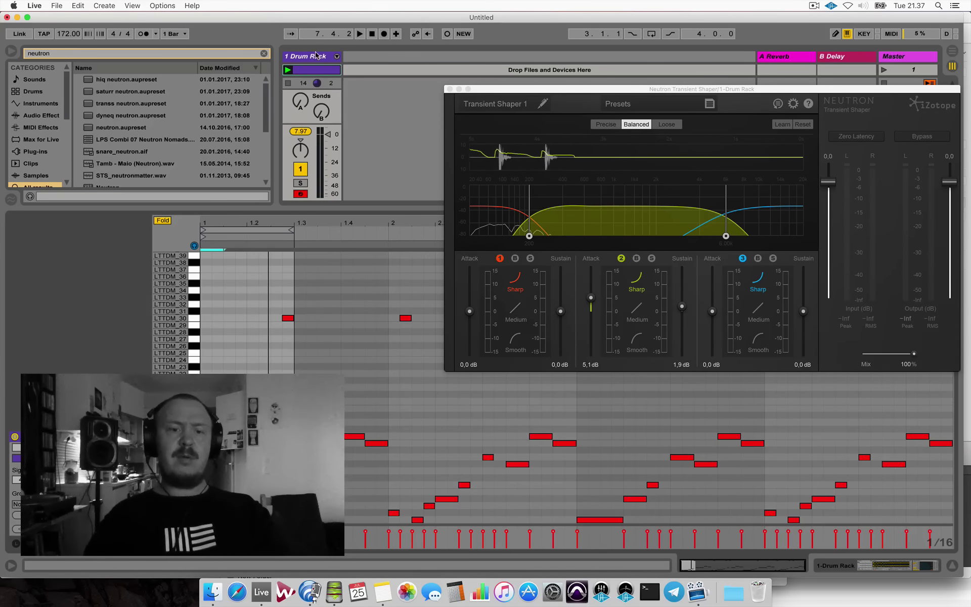
left_click(294, 350)
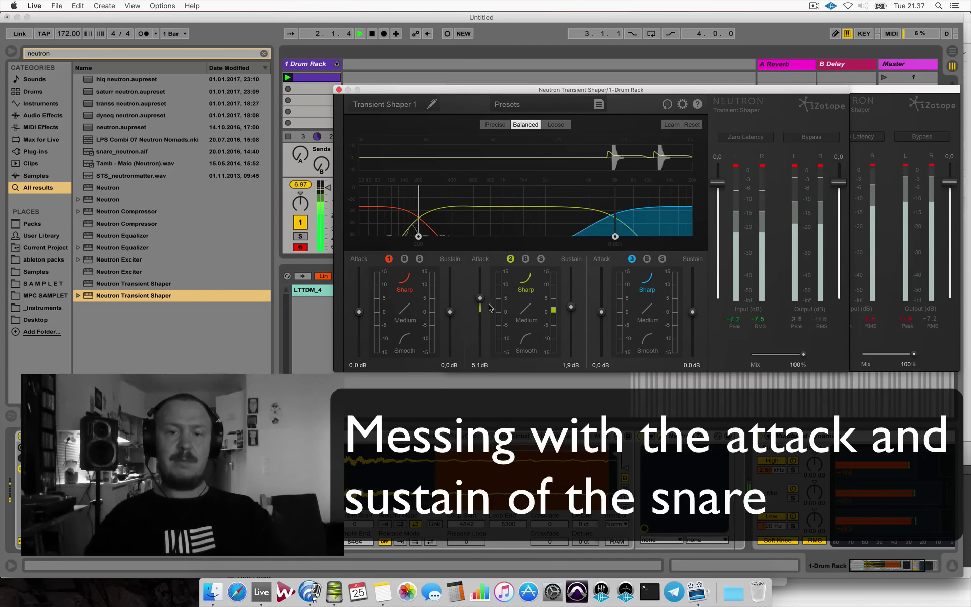
left_click_drag(480, 298, 481, 308)
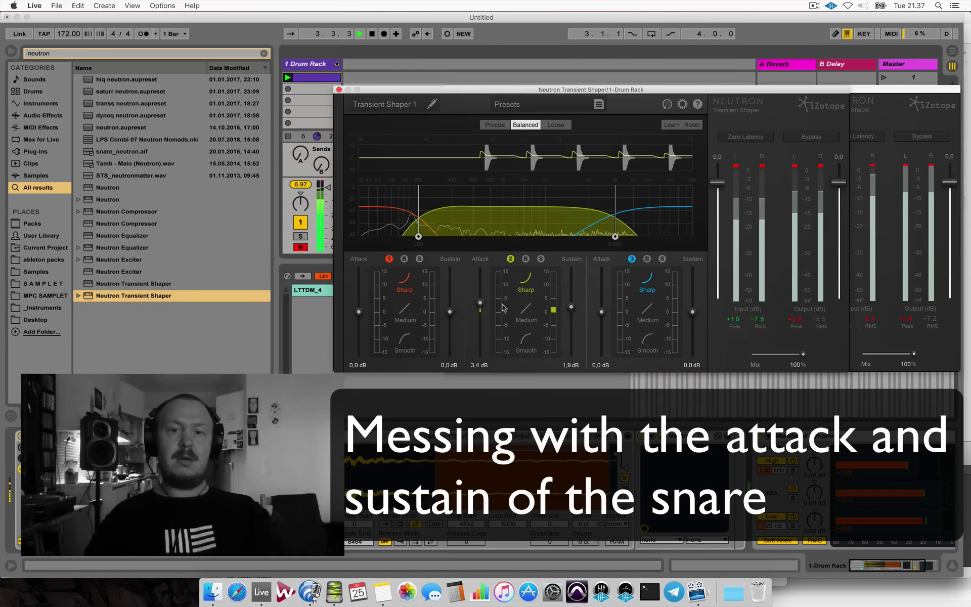
mouse_move(572, 308)
left_mouse_down()
mouse_move(565, 370)
mouse_move(573, 276)
mouse_move(568, 308)
left_mouse_up()
key("space")
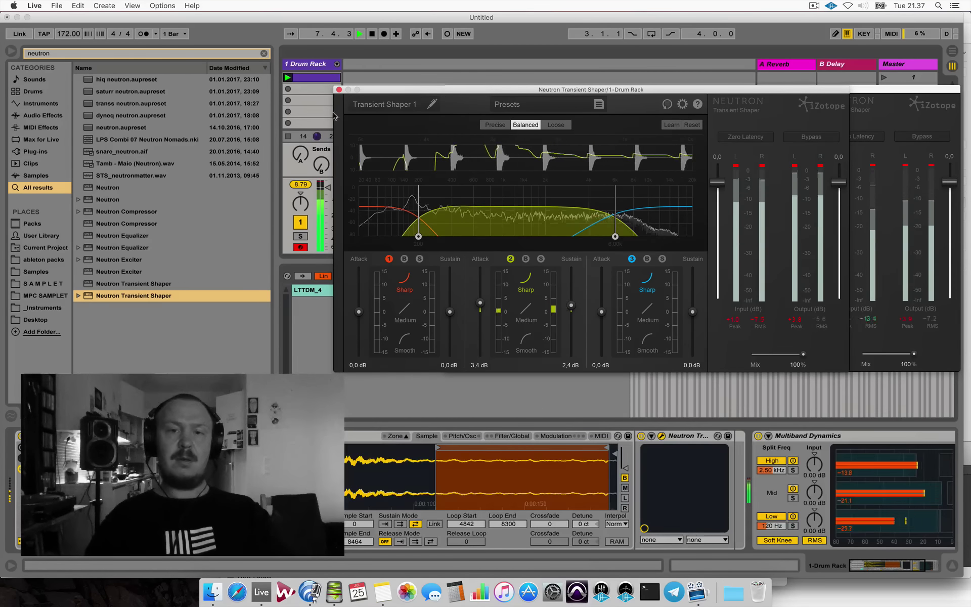
Delete the Neutron Transient Shaper from both the snare pad LTTDM_4 and the kick pad LTTDM_1.
left_click(339, 90)
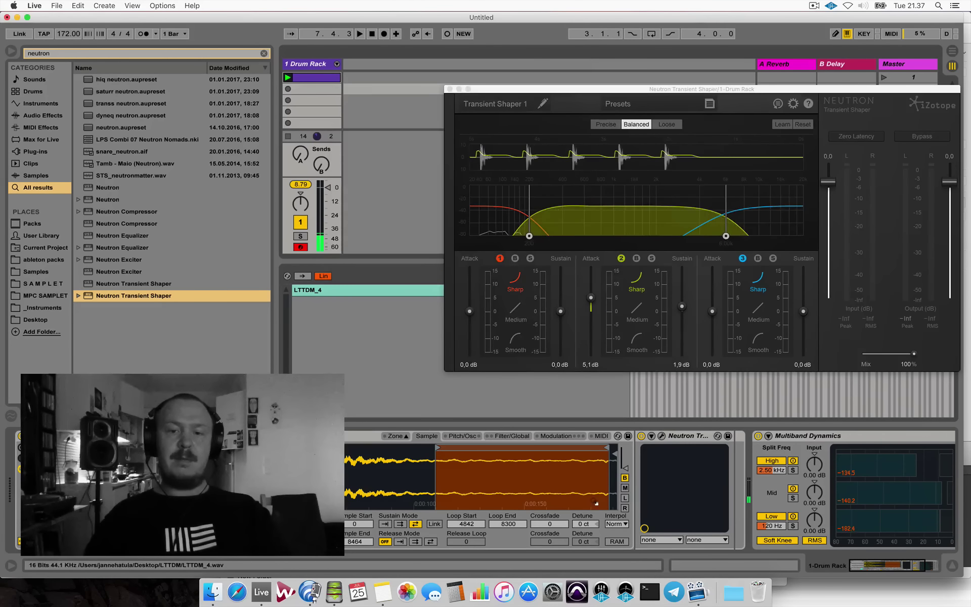
left_click(684, 435)
key("Delete")
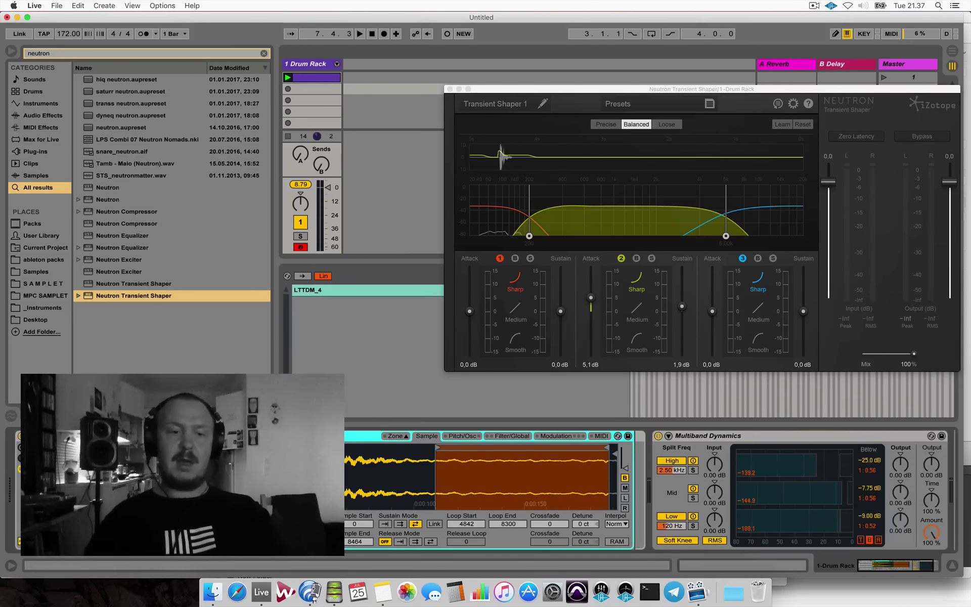
left_click(60, 530)
left_click(681, 433)
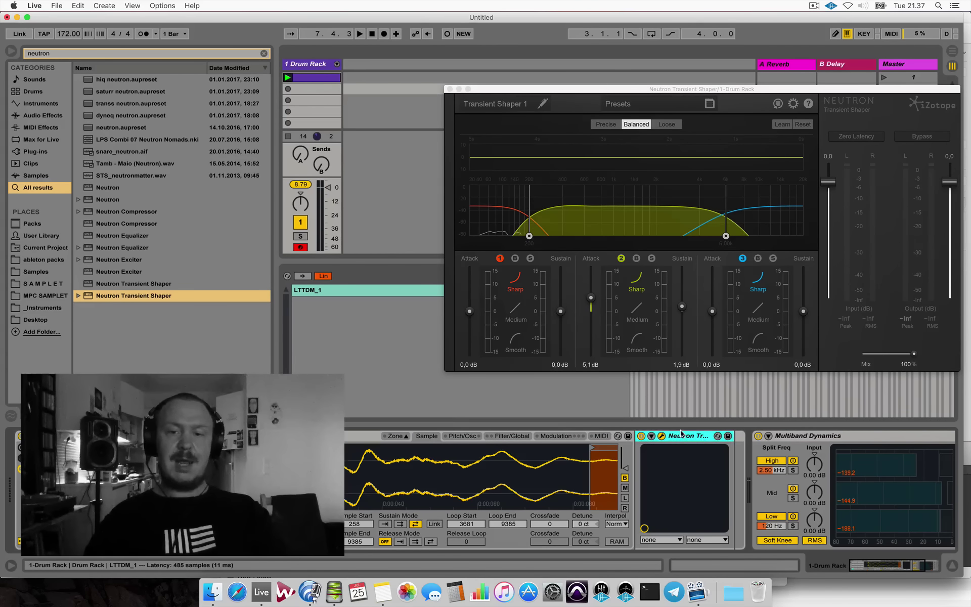
key("Delete")
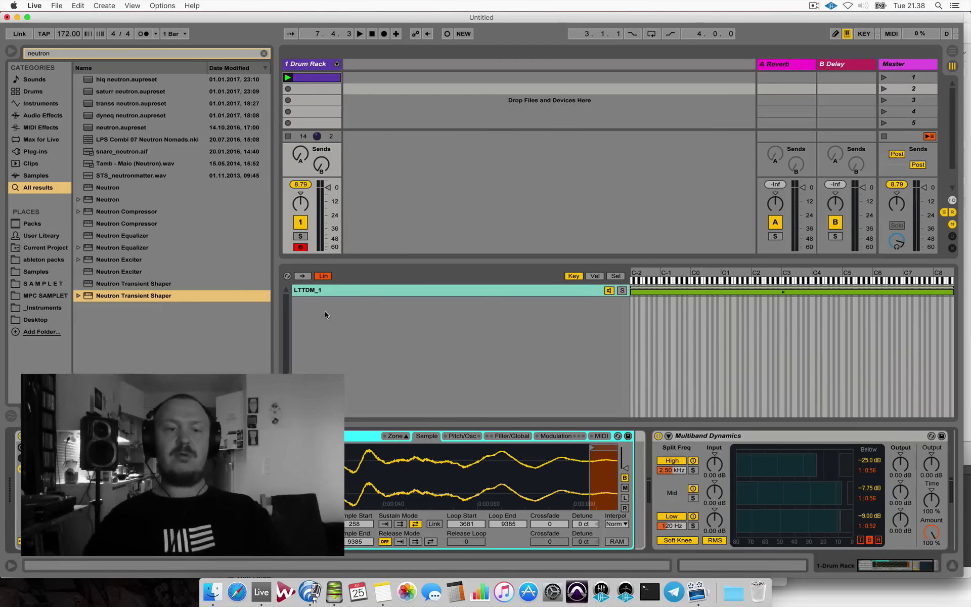
Bypass Multiband Dynamics and add Neutron Transient Shaper after it on the whole drum track.
left_click(659, 436)
double_click(130, 297)
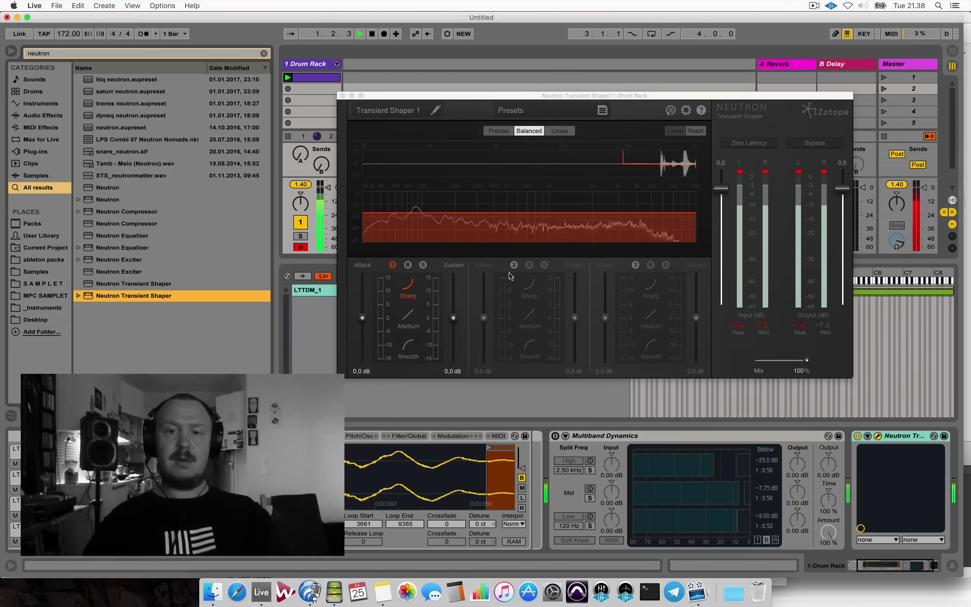
key("space")
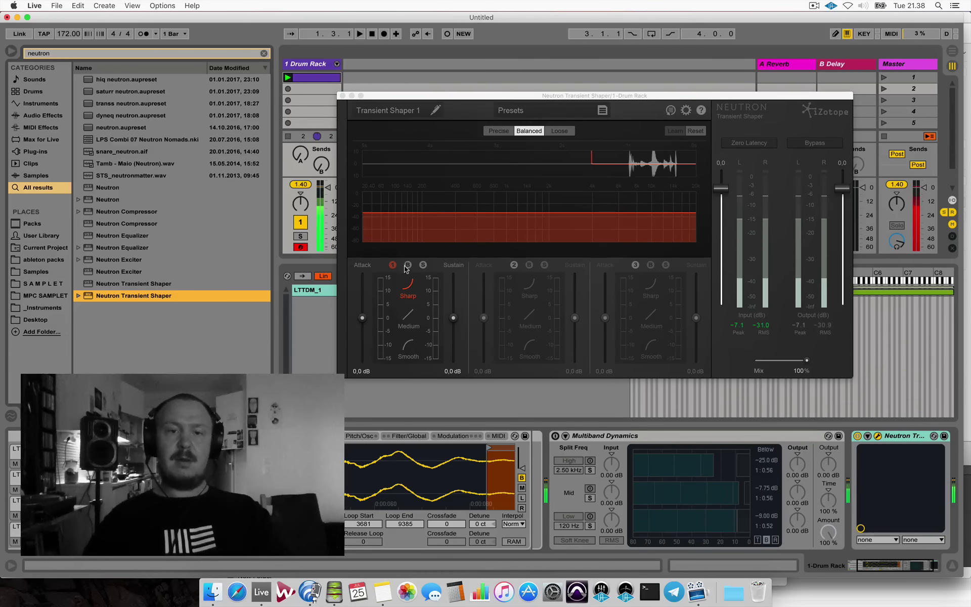
Compare the short drum loop with Multiband Dynamics on and off, leaving it bypassed.
left_click(555, 436)
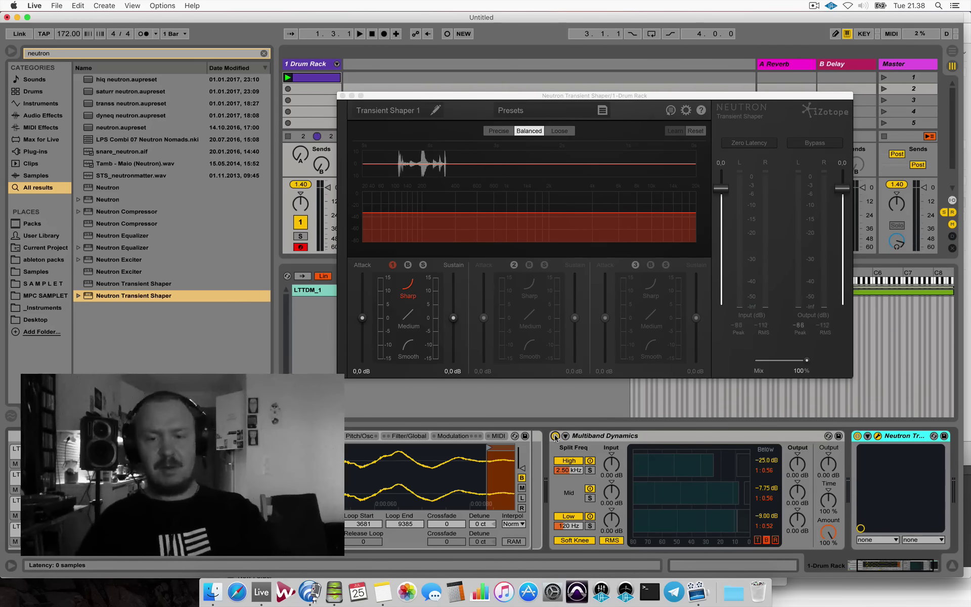
key("space")
left_click(556, 437)
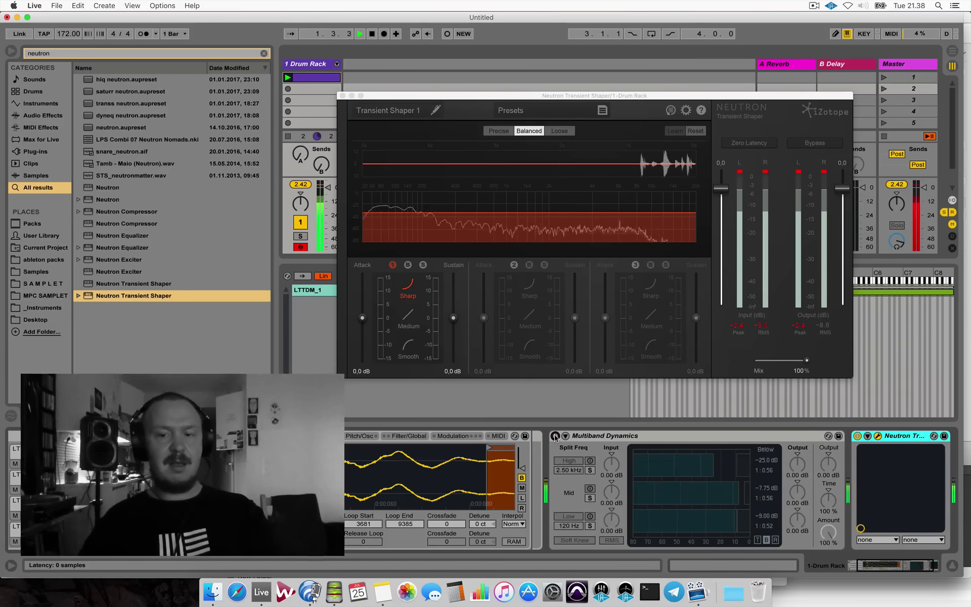
left_click(555, 436)
key("space")
left_click(555, 436)
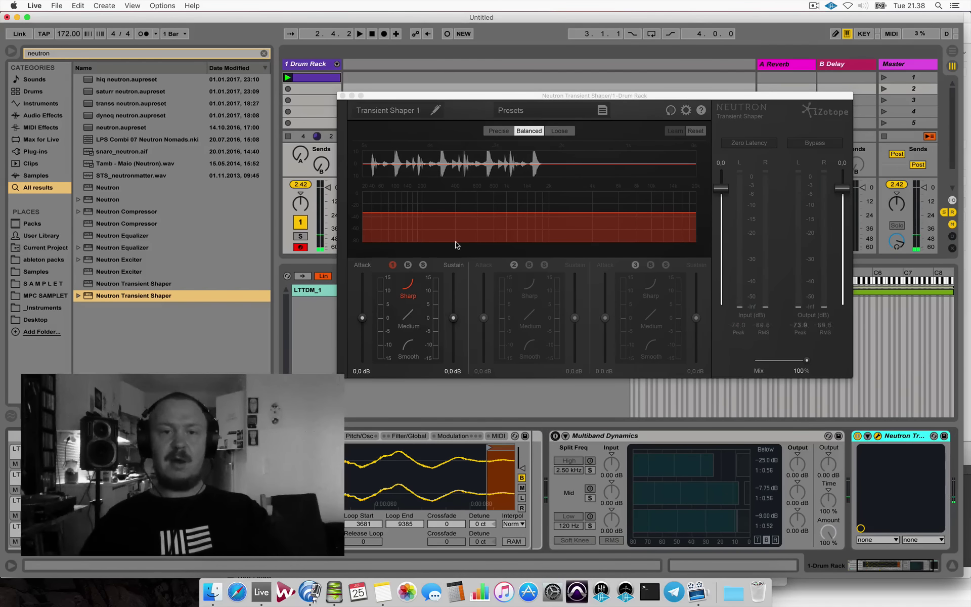
Enable the Transient Shaper's second and third bands and set the high band's attack to 7.7 dB.
left_click(514, 265)
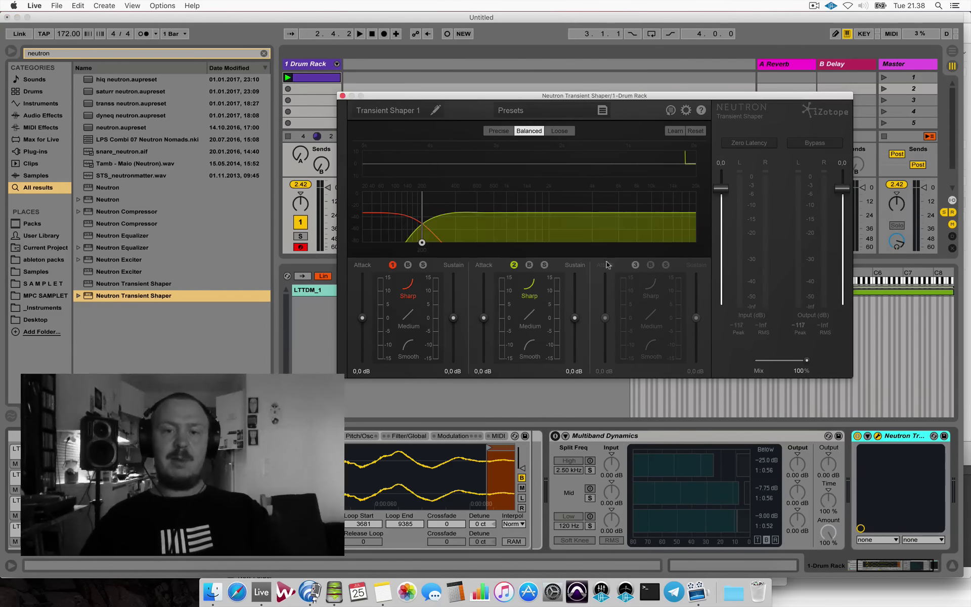
left_click(635, 265)
key("space")
mouse_move(605, 318)
left_mouse_down()
mouse_move(603, 286)
mouse_move(603, 297)
left_mouse_up()
key("space")
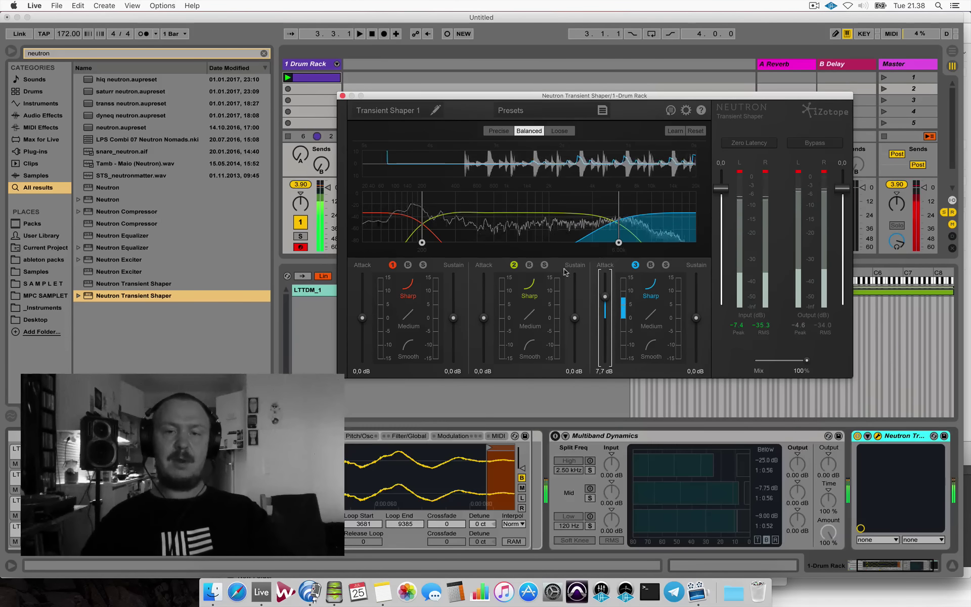
Loop the full four-bar drum clip and set the Transient Shaper's high-band attack to 4.7 dB during playback.
double_click(318, 77)
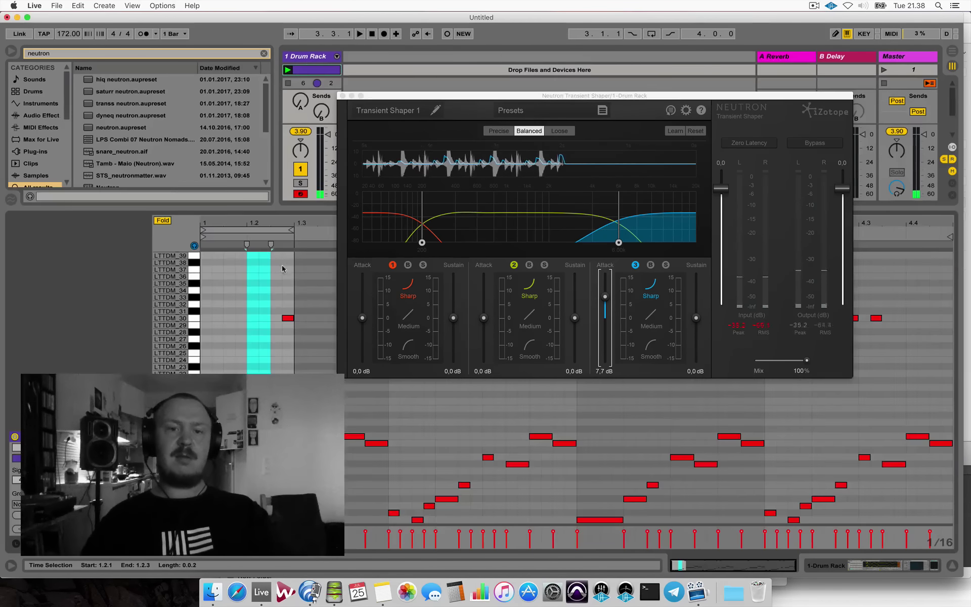
left_click(248, 328)
key("super+a")
key("space")
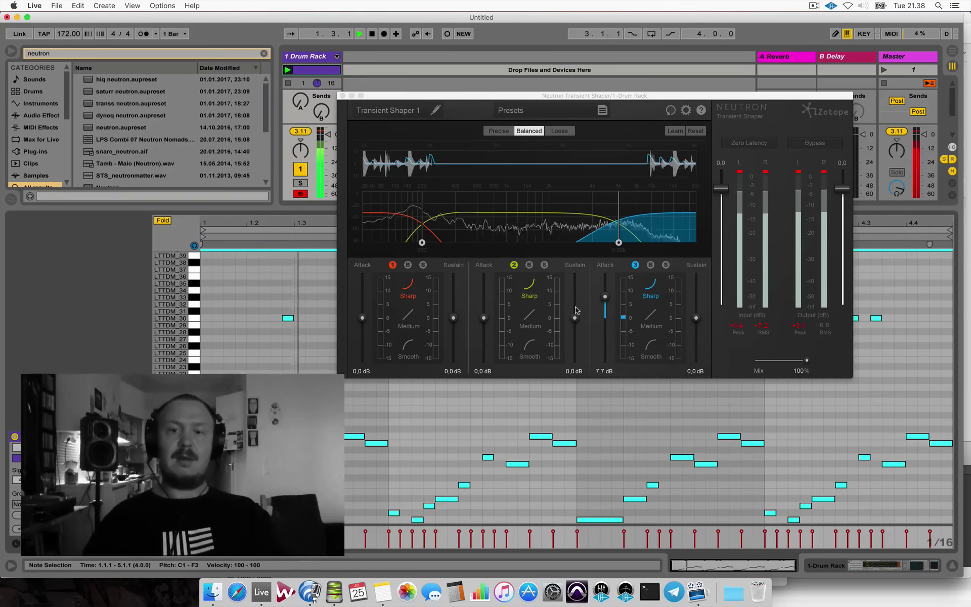
mouse_move(605, 297)
left_mouse_down()
mouse_move(604, 317)
mouse_move(606, 298)
mouse_move(603, 308)
left_mouse_up()
key("space")
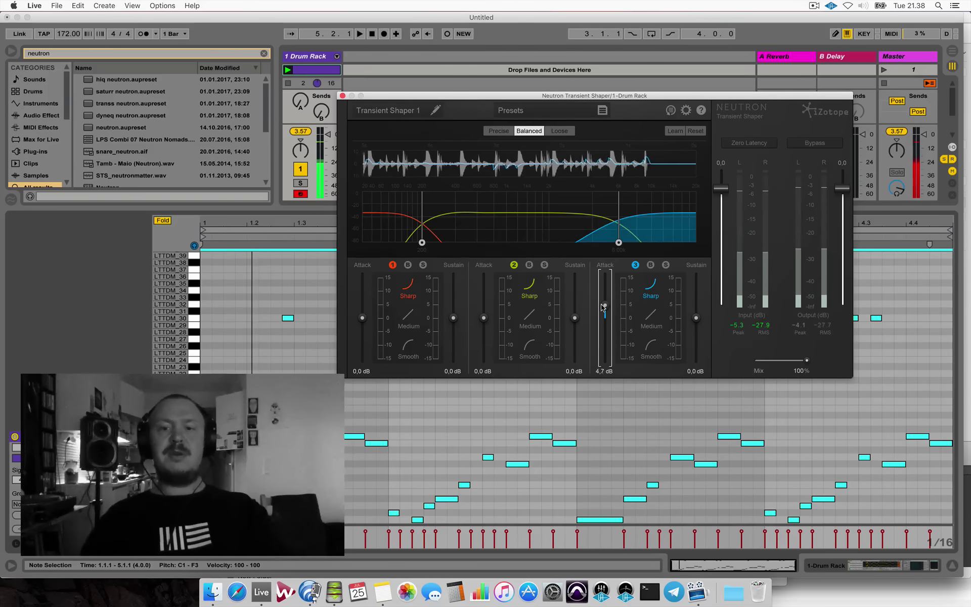
Set the Transient Shaper's high-band attack to 4.7 dB and its sustain to 0.4 dB while the drum clip plays.
left_click_drag(602, 308, 602, 314)
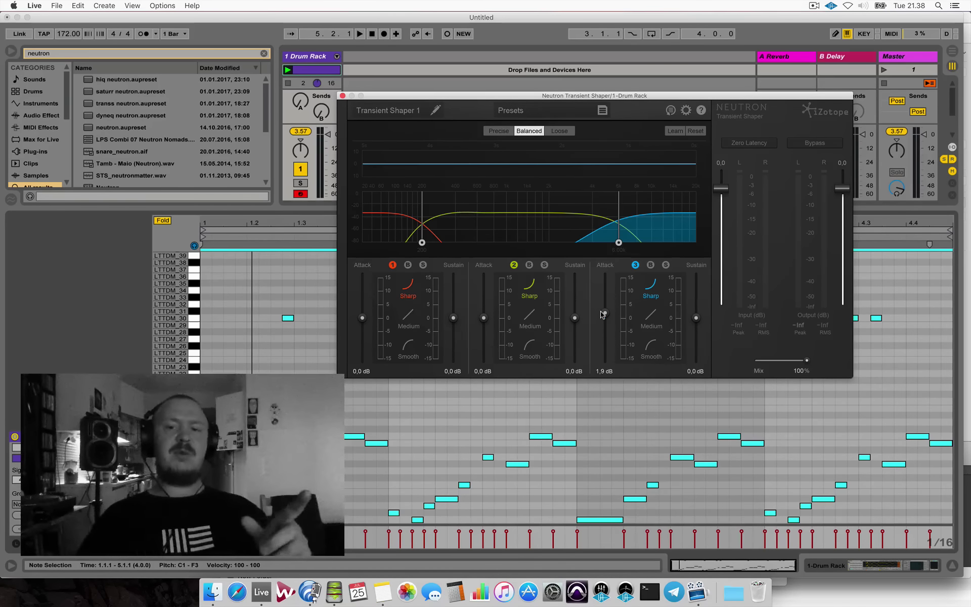
left_click_drag(600, 297, 602, 308)
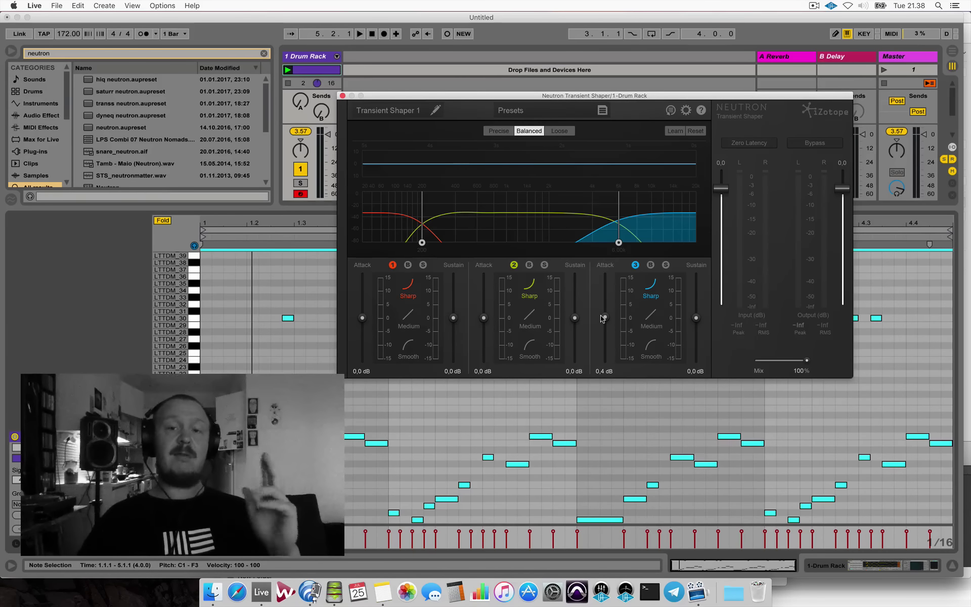
key("space")
mouse_move(602, 318)
left_mouse_down()
mouse_move(599, 296)
mouse_move(598, 323)
mouse_move(595, 307)
left_mouse_up()
left_click_drag(696, 318, 696, 317)
Set the Transient Shaper's middle-band attack to 6.9 dB and its sustain to -0.8 dB while auditioning the drums.
mouse_move(483, 318)
left_mouse_down()
mouse_move(484, 290)
mouse_move(482, 307)
left_mouse_up()
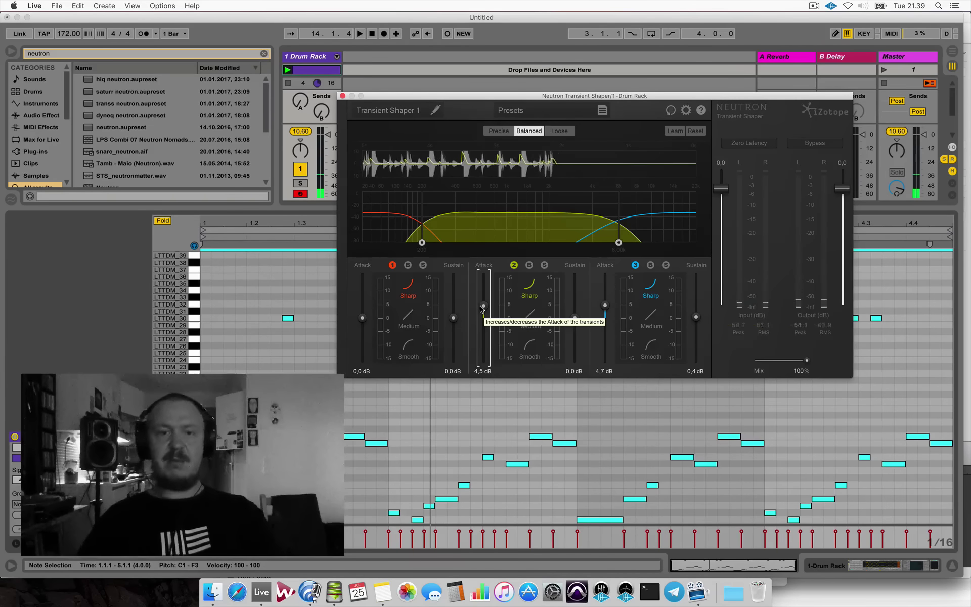
key("space")
left_click_drag(482, 308, 483, 303)
mouse_move(574, 318)
left_mouse_down()
mouse_move(573, 364)
mouse_move(575, 319)
left_mouse_up()
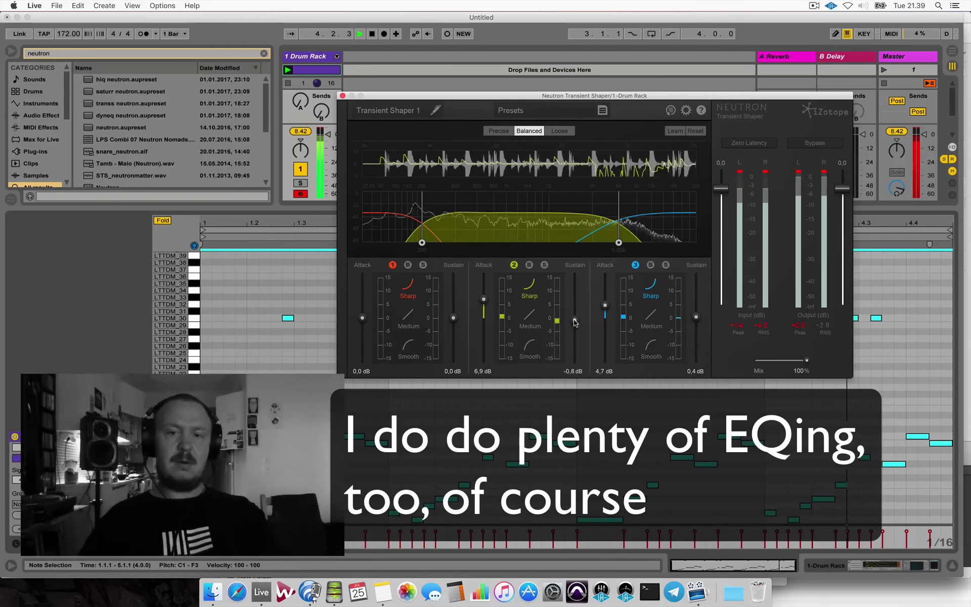
Stop playback and set the attack of both the middle and high bands to 3.0 dB.
key("space")
left_click_drag(482, 300, 483, 309)
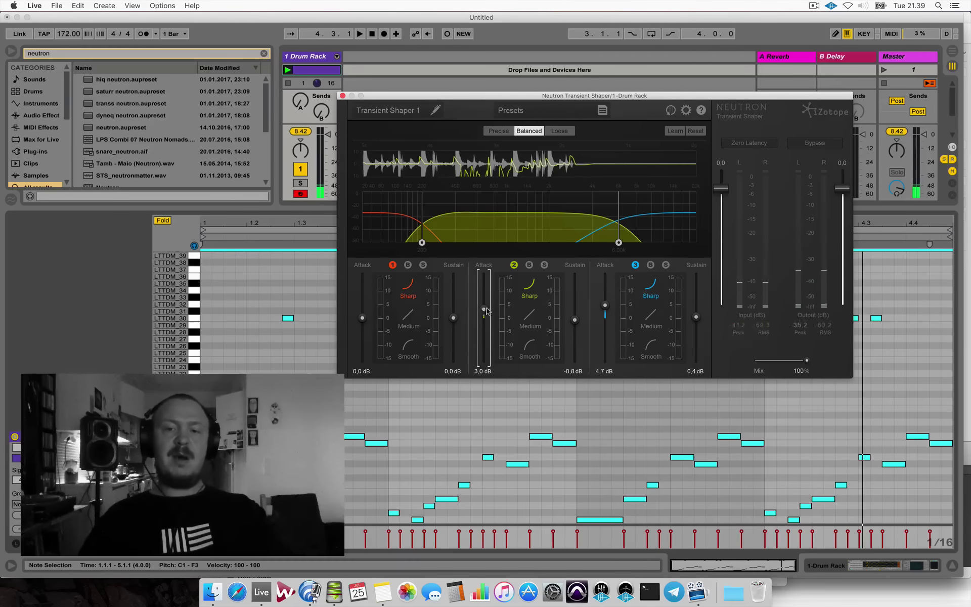
left_click_drag(603, 307, 603, 312)
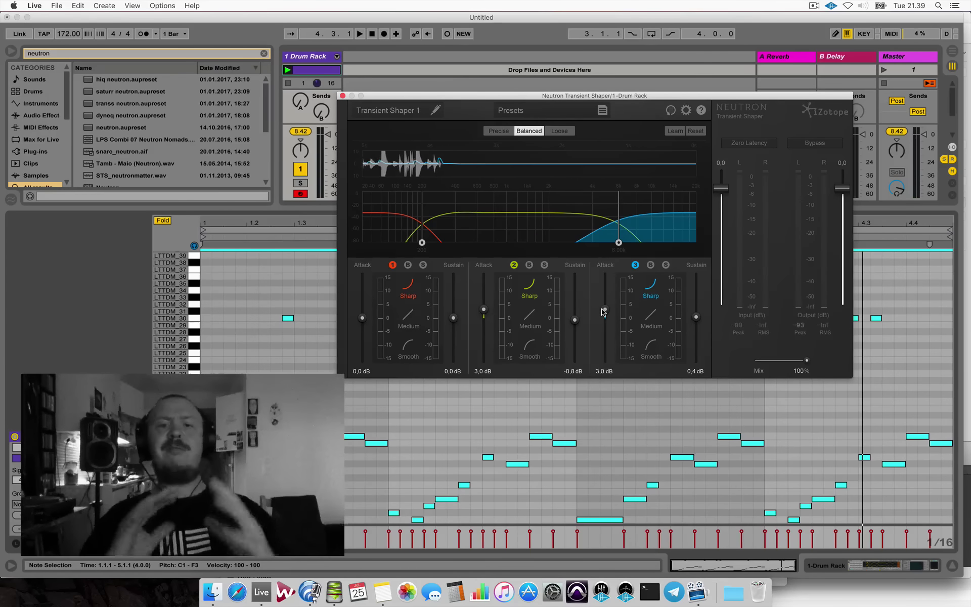